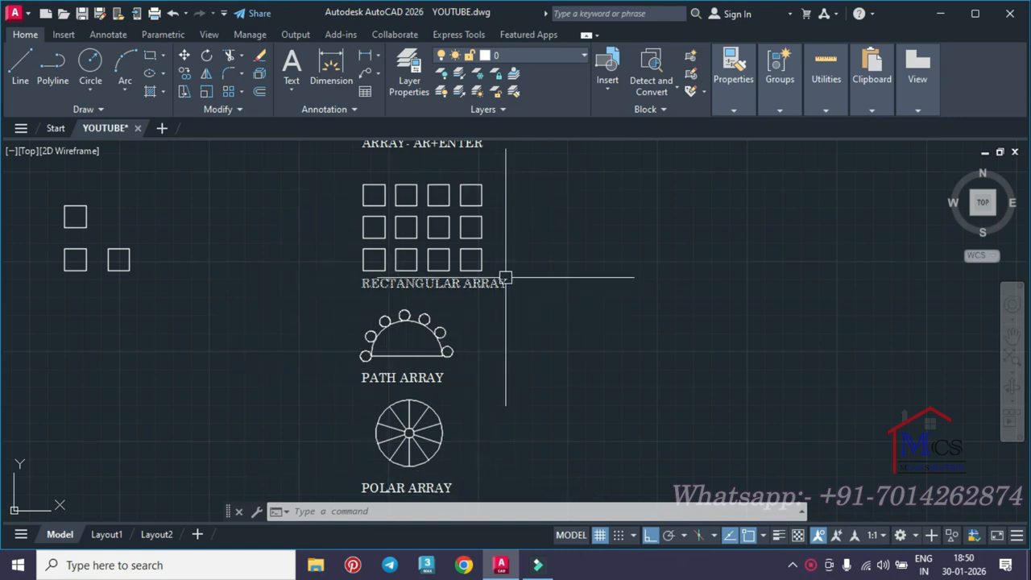
Step: Examine the rectangular, path and polar array examples and the ARRAY command heading
middle_click_drag(464, 241, 477, 312)
scroll(425, 201, "up", 5)
middle_click_drag(459, 378, 393, 230)
scroll(427, 298, "down", 4)
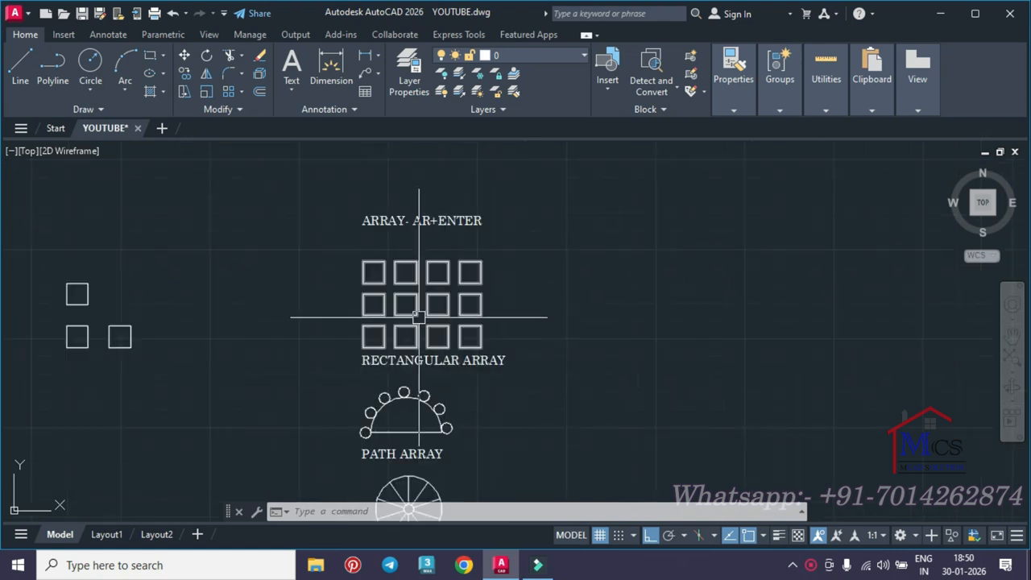
scroll(391, 204, "up", 5)
middle_click_drag(477, 383, 431, 185)
middle_click_drag(422, 436, 409, 310)
scroll(488, 403, "down", 2)
middle_click_drag(473, 399, 446, 233)
scroll(381, 315, "up", 2)
scroll(461, 336, "down", 2)
mouse_move(460, 335)
middle_mouse_down()
mouse_move(457, 272)
mouse_move(473, 200)
middle_mouse_up()
middle_click_drag(557, 254, 573, 437)
middle_click_drag(537, 285, 523, 462)
middle_click_drag(488, 244, 465, 350)
scroll(409, 295, "up", 4)
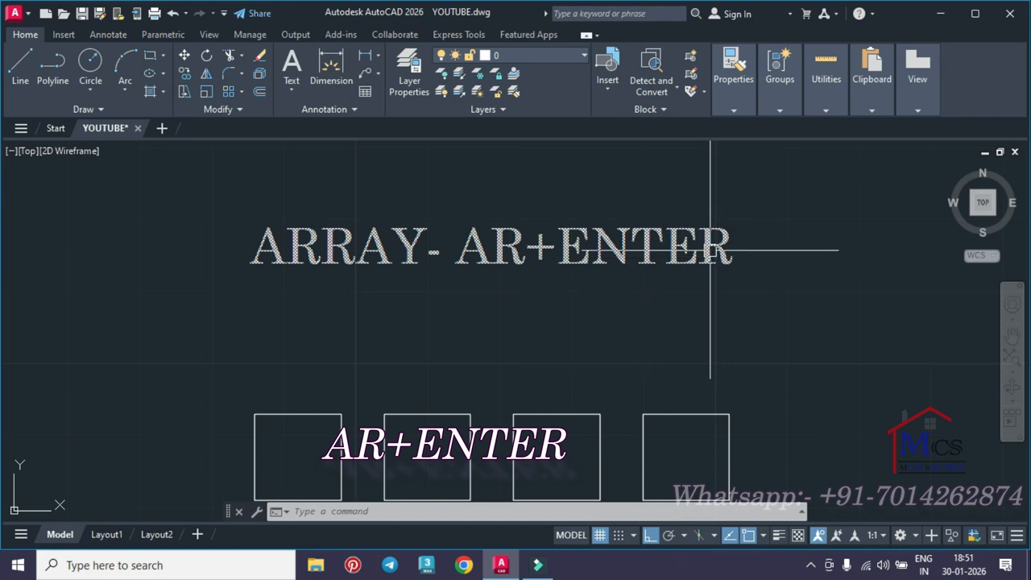
type("AR")
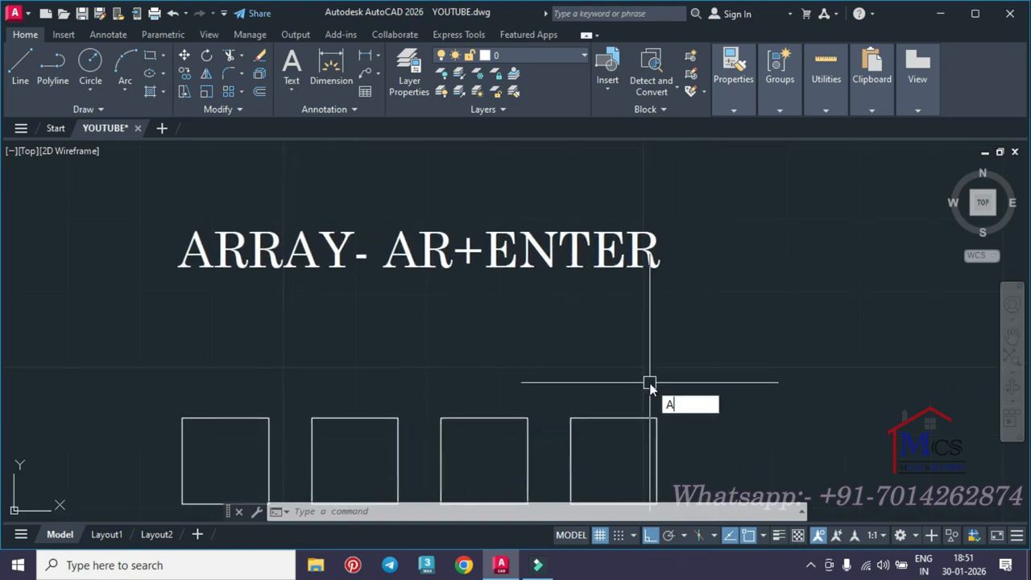
key("Return")
left_click(593, 332)
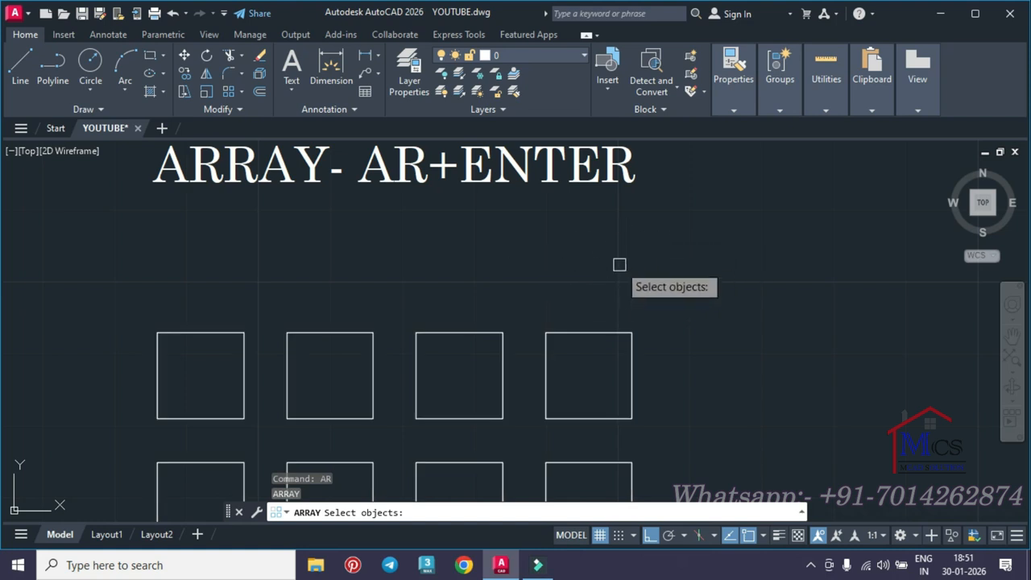
scroll(500, 284, "down", 2)
middle_click_drag(501, 285, 829, 285)
scroll(829, 285, "down", 2)
middle_click_drag(271, 381, 472, 313)
scroll(471, 313, "up", 4)
left_click(450, 256)
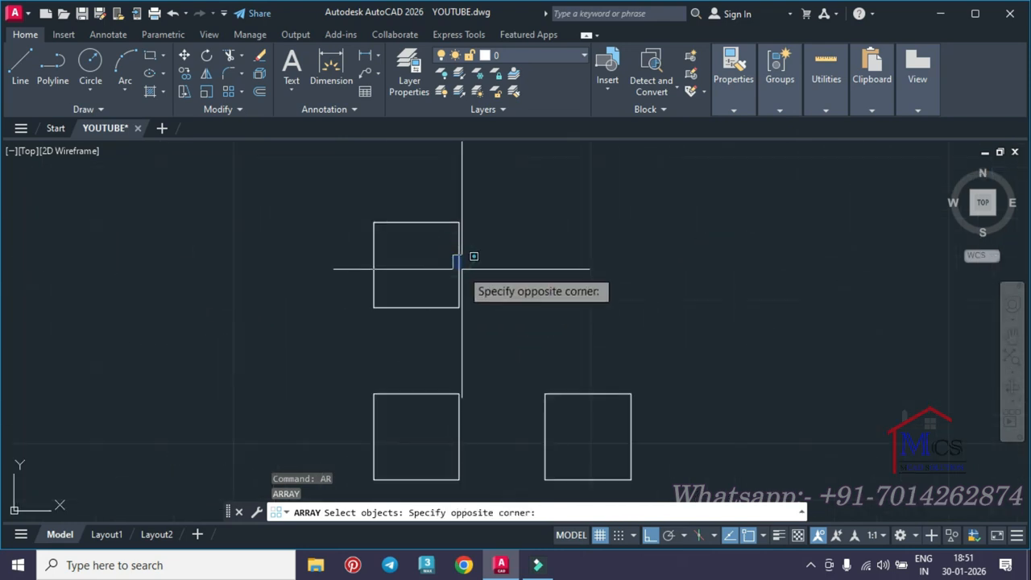
left_click(456, 267)
left_click(450, 264)
left_click(460, 272)
left_click(458, 267)
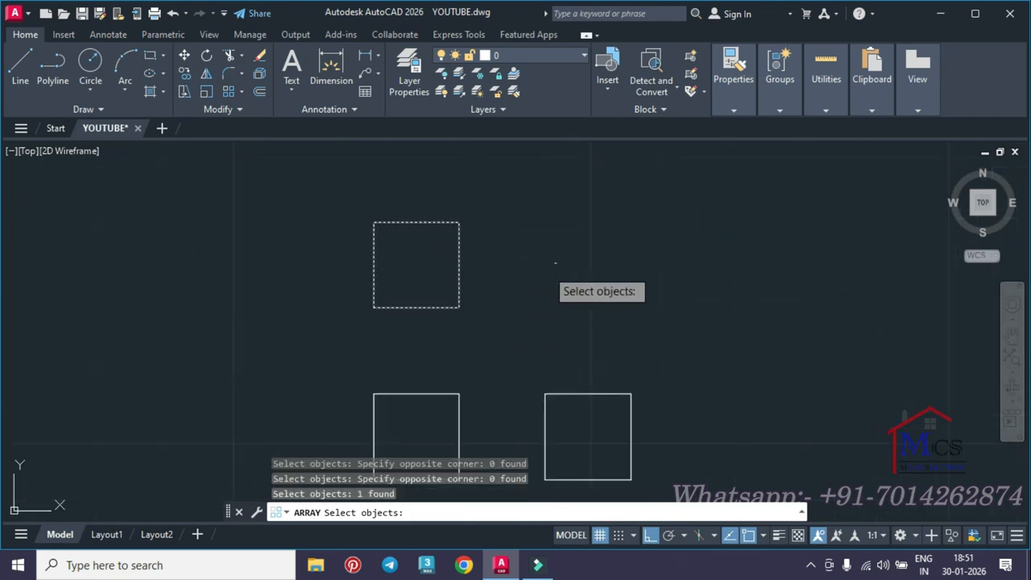
key("Return")
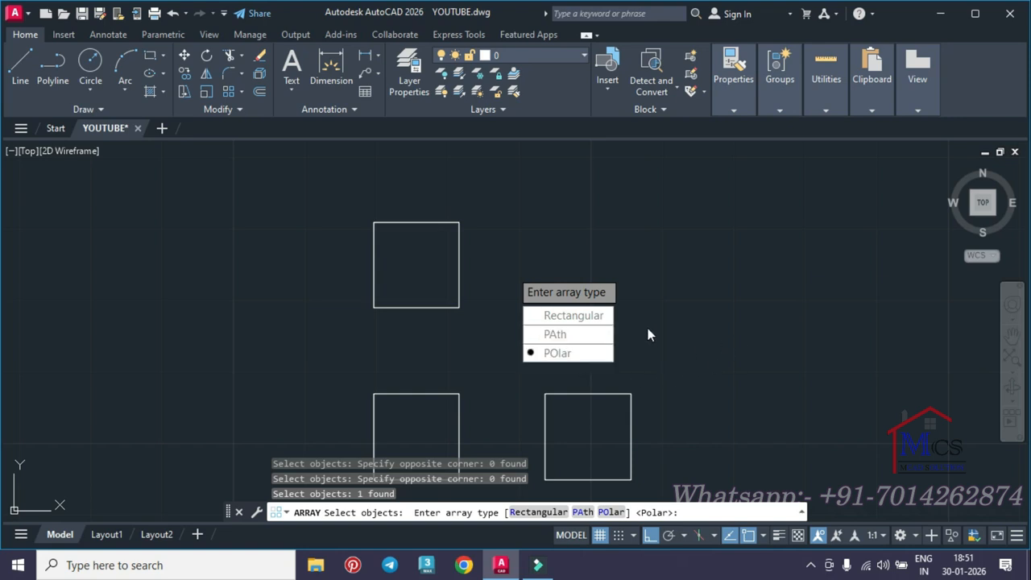
left_click(724, 297)
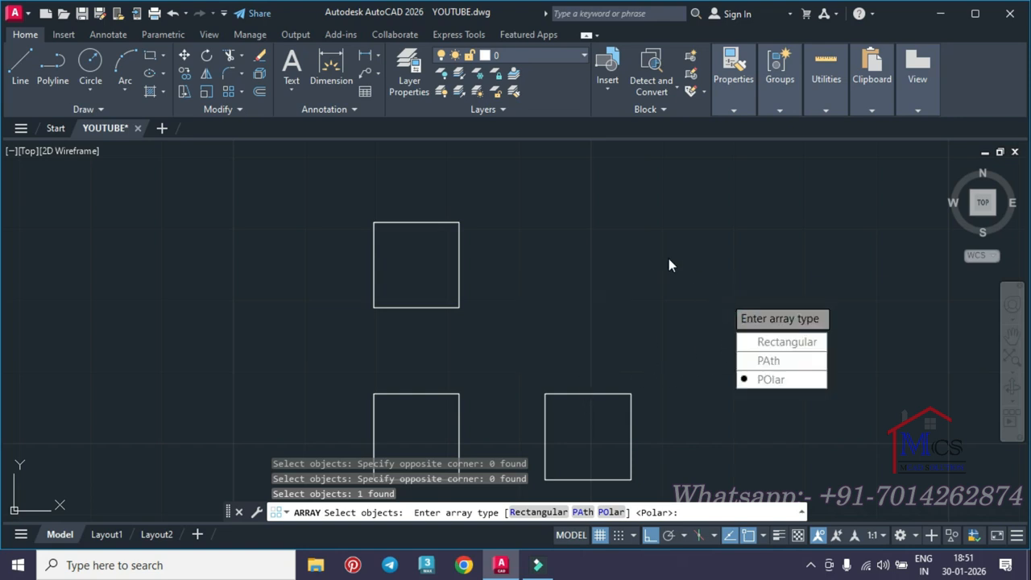
key("Escape")
scroll(651, 268, "down", 4)
middle_click_drag(645, 268, 427, 262)
mouse_move(606, 291)
middle_mouse_down()
mouse_move(466, 294)
mouse_move(274, 320)
middle_mouse_up()
middle_click_drag(549, 281, 401, 315)
key("Escape")
key("Escape")
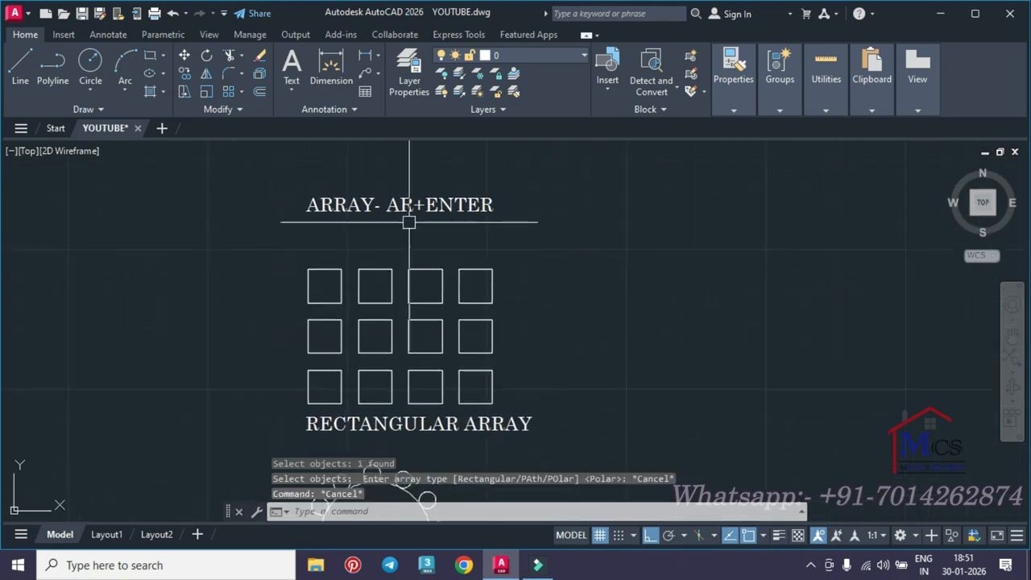
Step: Draw a 12 by 12 inch square in the empty area beside the rectangular array example
middle_click_drag(399, 405, 347, 357)
scroll(305, 407, "up", 2)
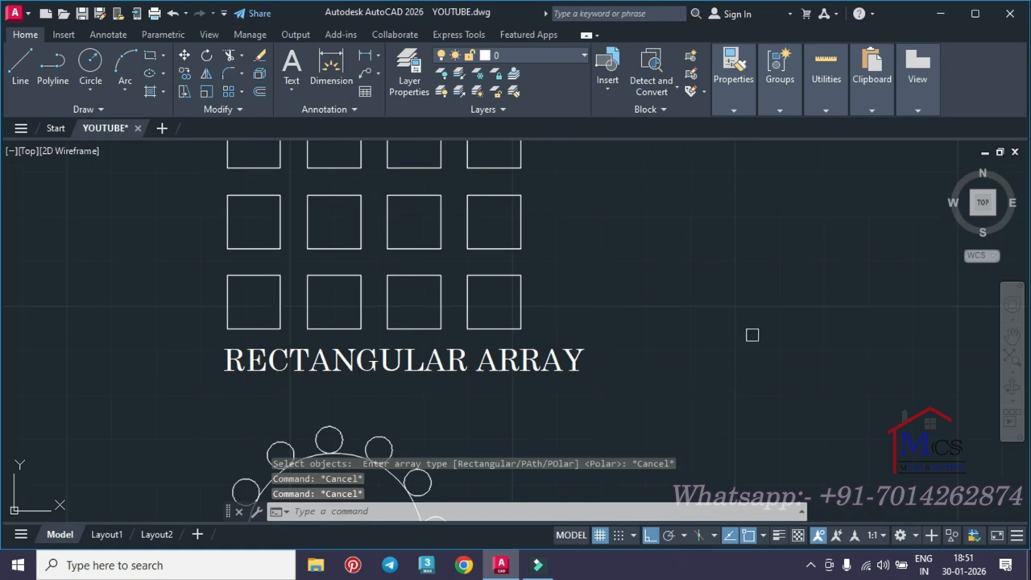
middle_click_drag(694, 335, 510, 368)
middle_click_drag(543, 313, 477, 377)
middle_click_drag(549, 341, 401, 341)
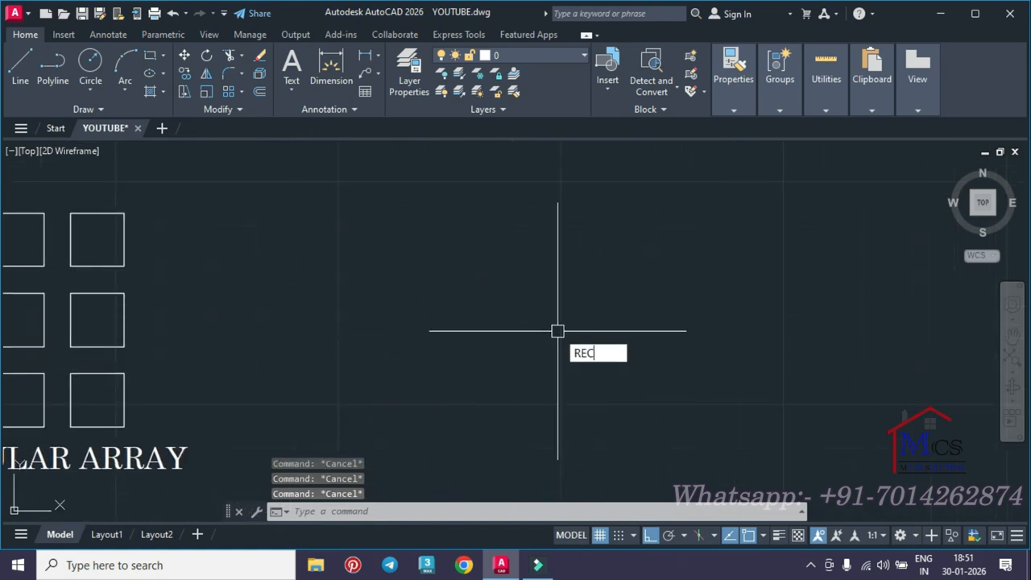
type("REC")
key("Return")
left_click(477, 261)
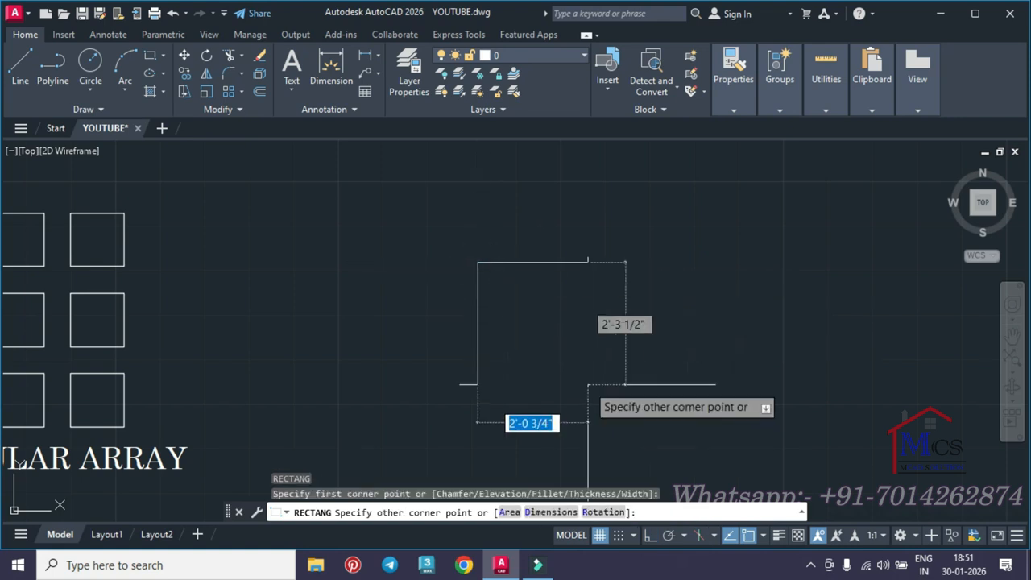
type("12")
key("Tab")
type("12")
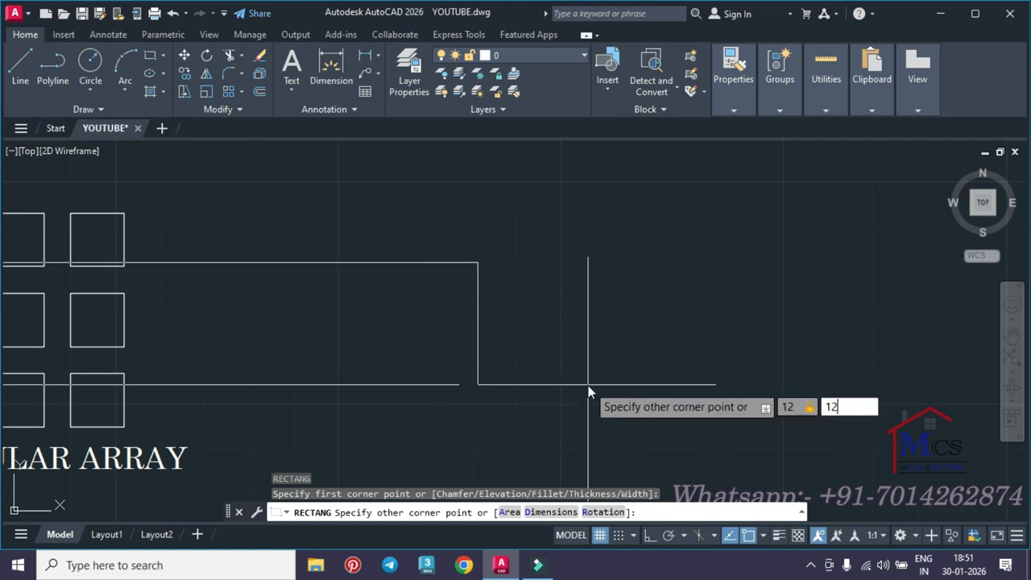
key("Return")
key("Escape")
key("Escape")
middle_click_drag(530, 253, 377, 355)
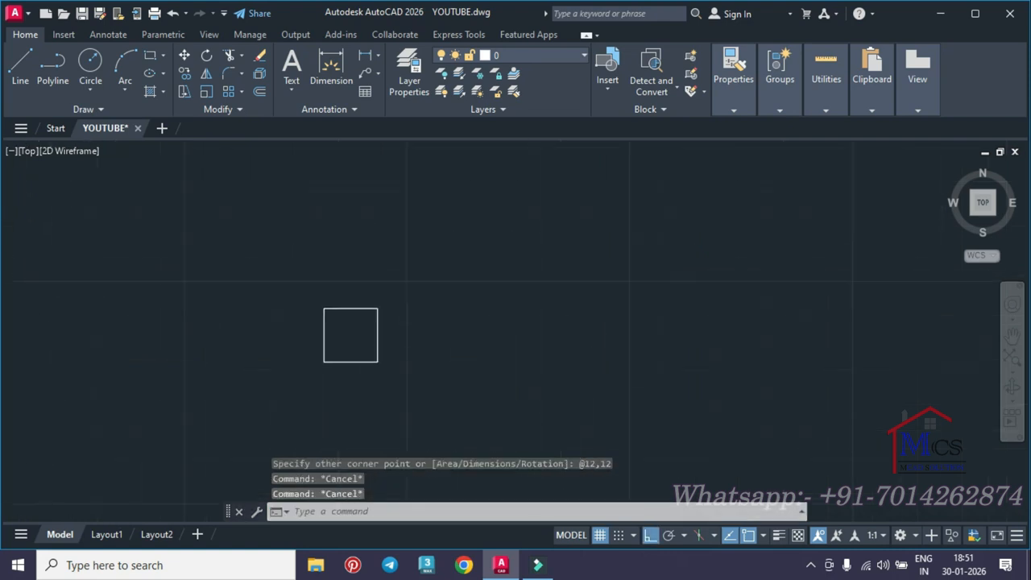
scroll(388, 359, "up", 5)
scroll(430, 403, "down", 4)
middle_click_drag(421, 416, 403, 401)
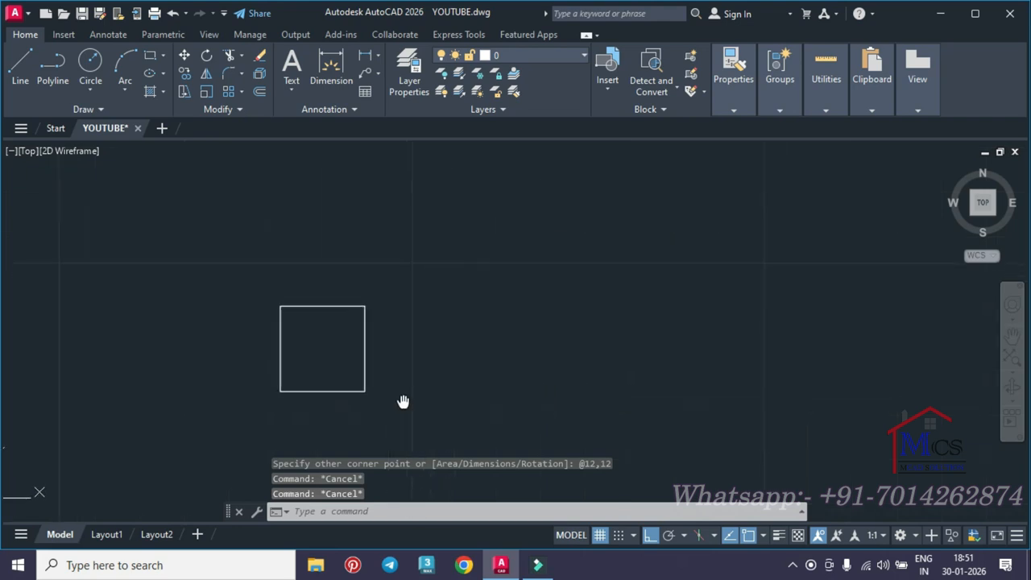
type("L")
key("Return")
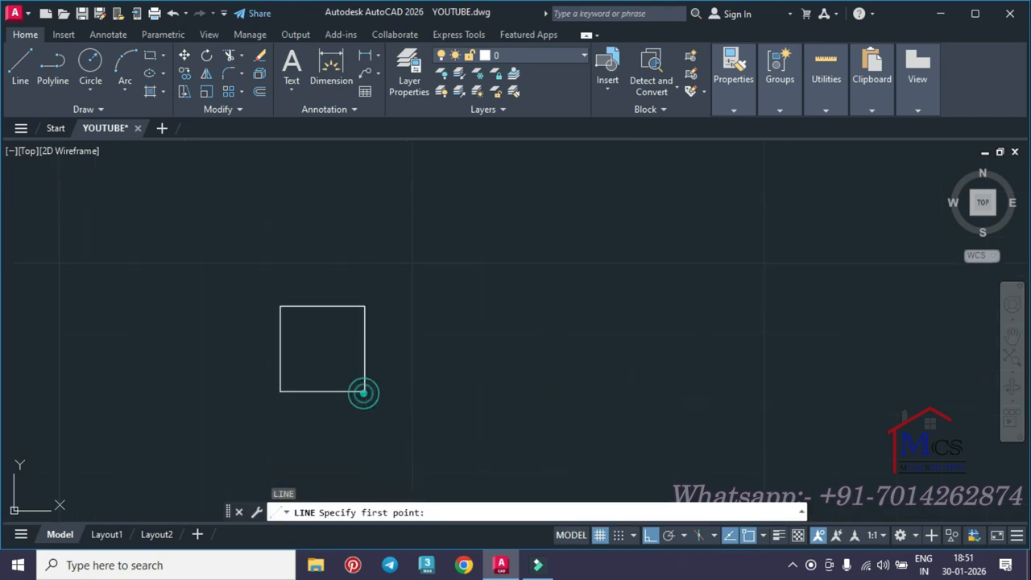
left_click(364, 392)
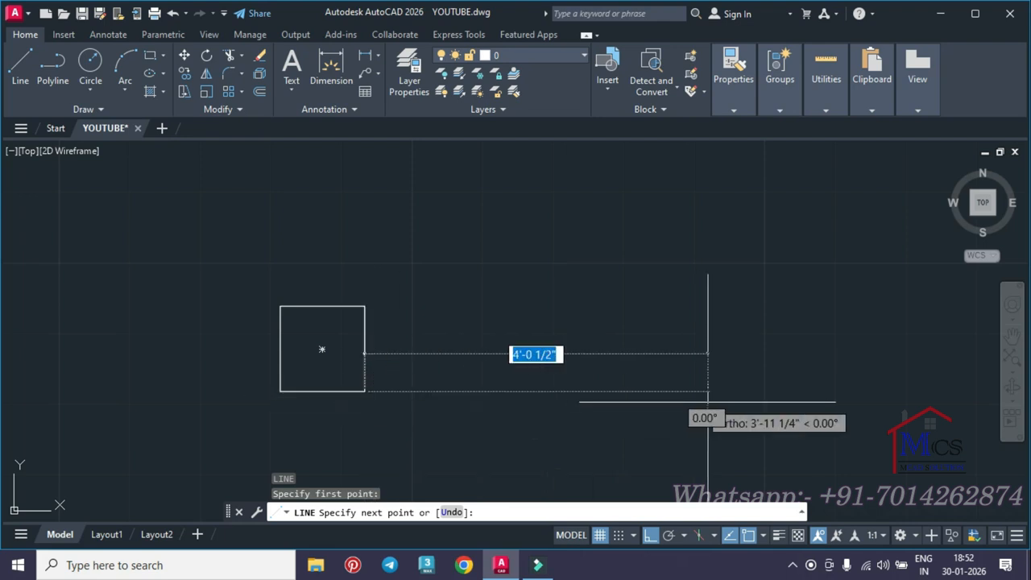
key("Escape")
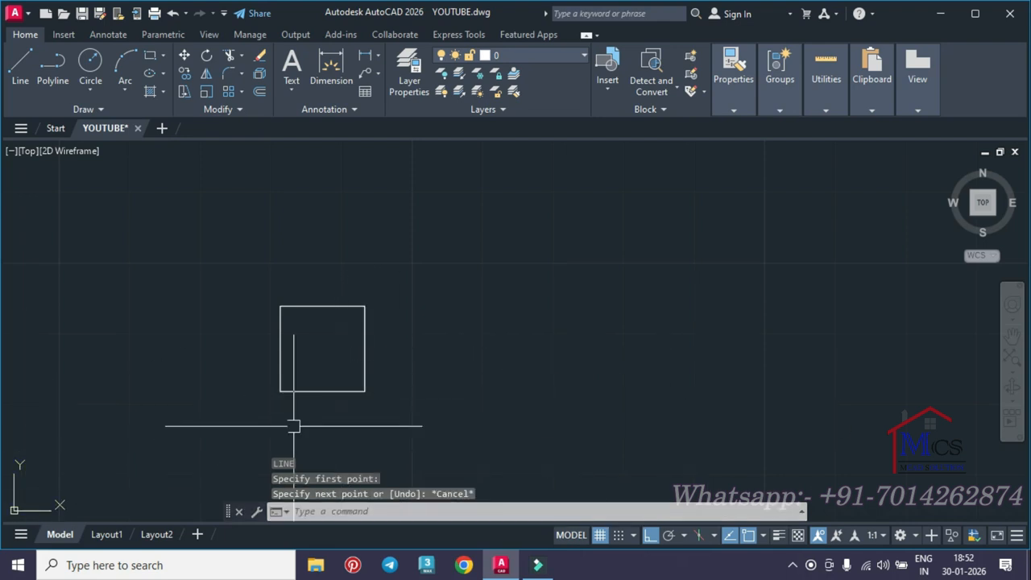
Step: Draw a 12-inch horizontal spacing line outward from the new square's lower-right corner
key("Return")
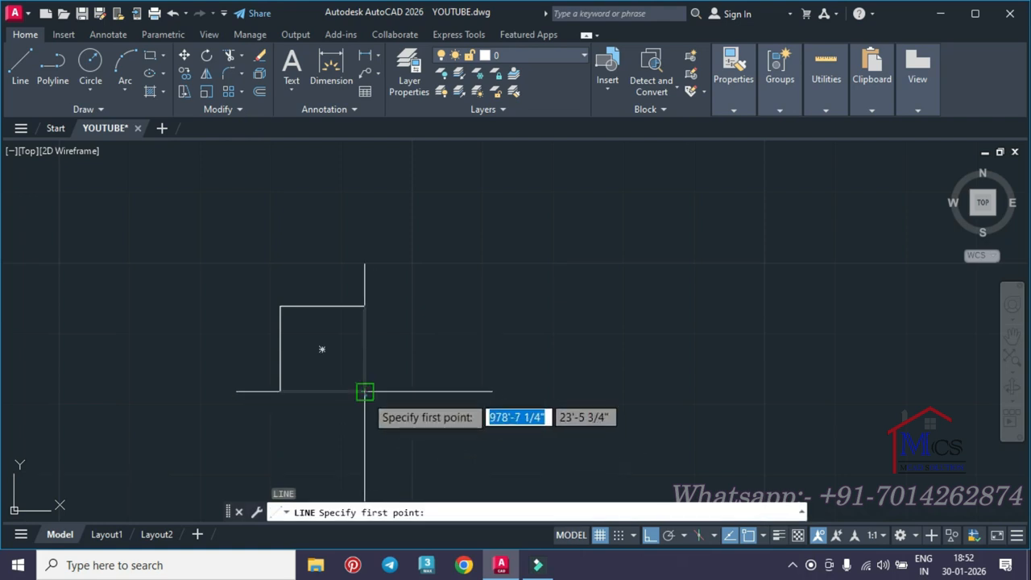
left_click(365, 392)
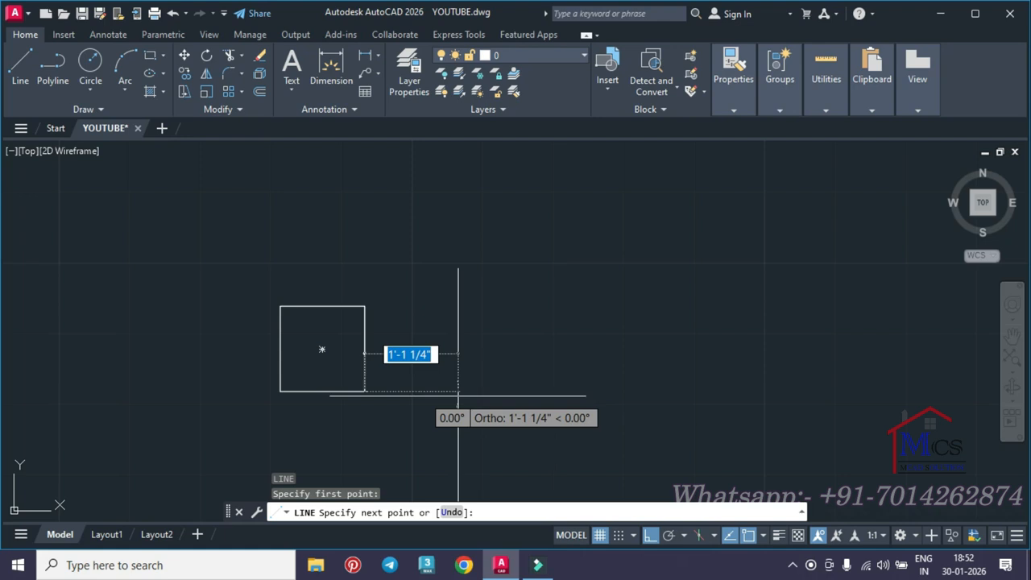
type("12")
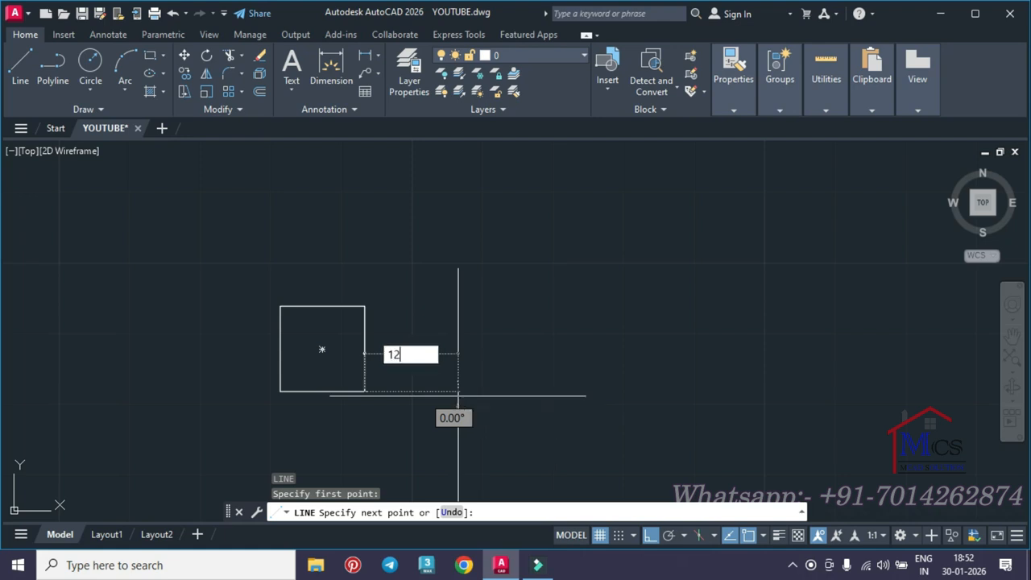
key("Return")
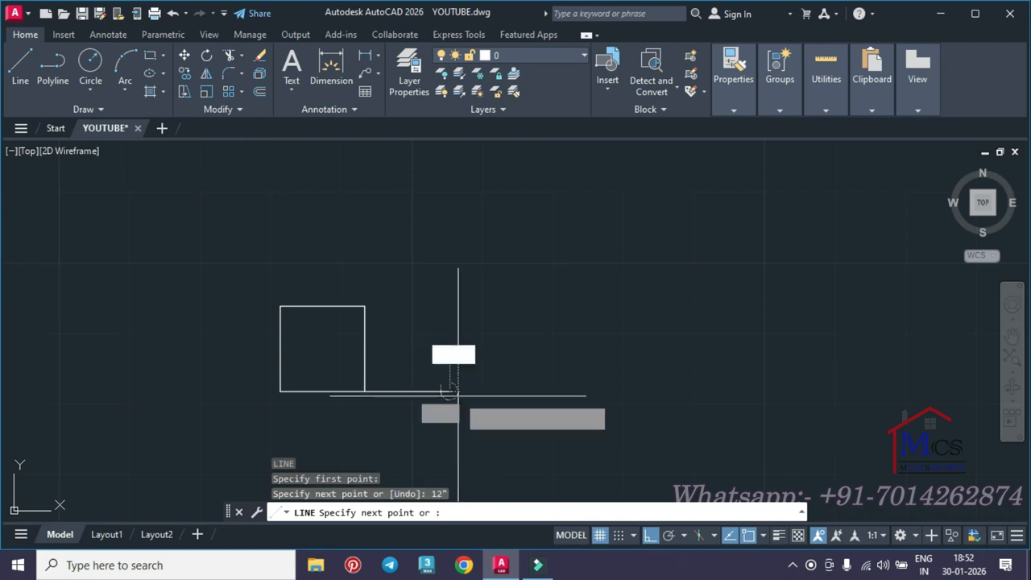
key("Return")
key("Escape")
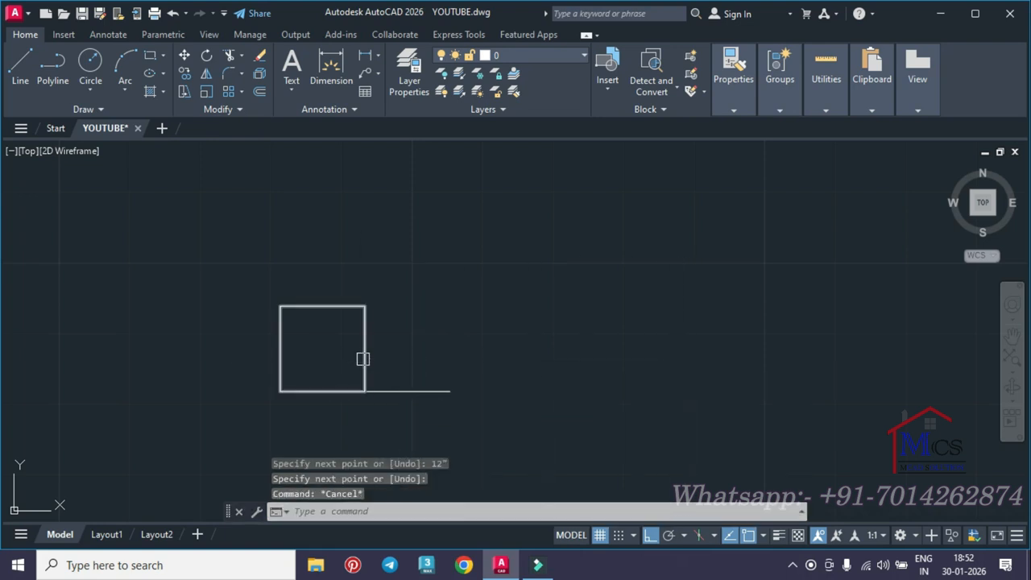
key("Escape")
Step: Copy the square from its lower-left corner to the free end of the spacing line
left_click(365, 352)
type("CO")
key("Return")
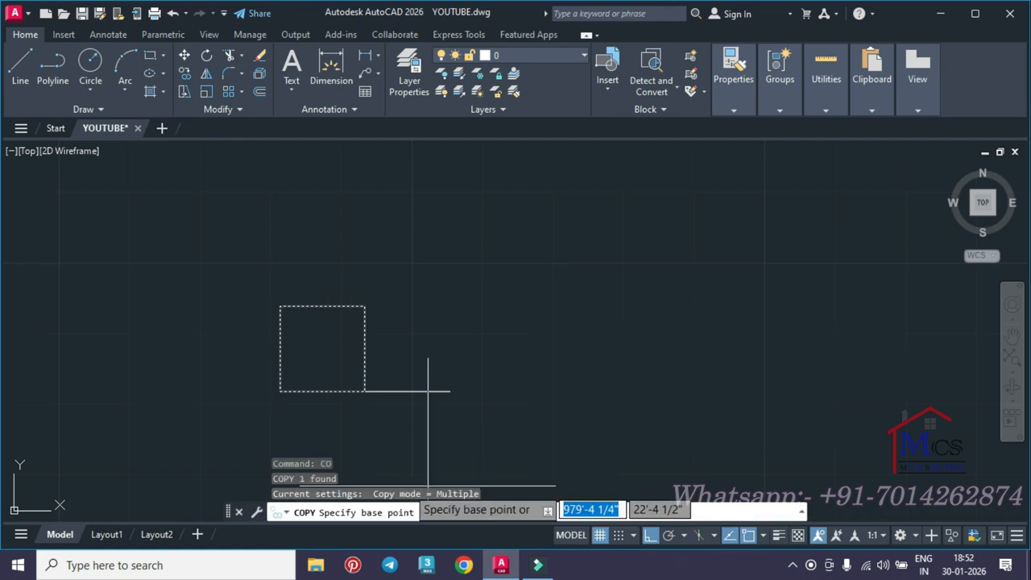
left_click(280, 392)
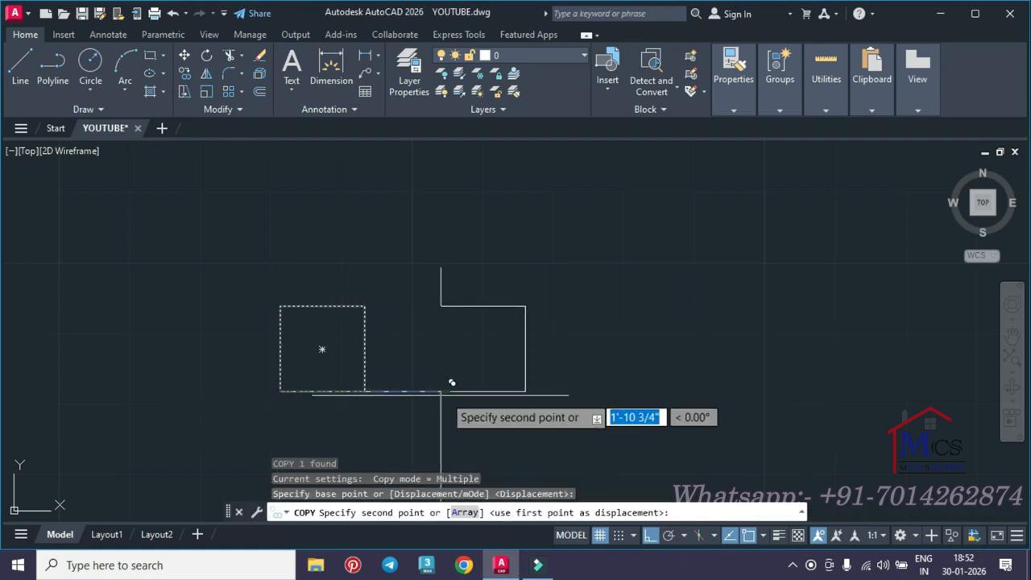
left_click(450, 392)
key("Escape")
key("Escape")
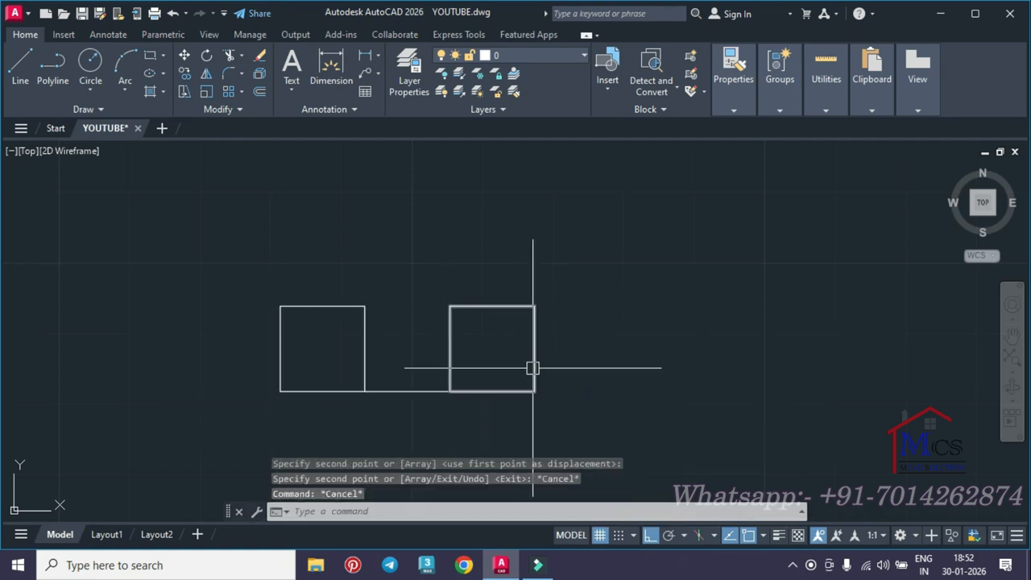
Step: Copy the second square three times along the row, using the offset between the first two squares' lower-right corners
left_click(534, 368)
type("CO")
key("Return")
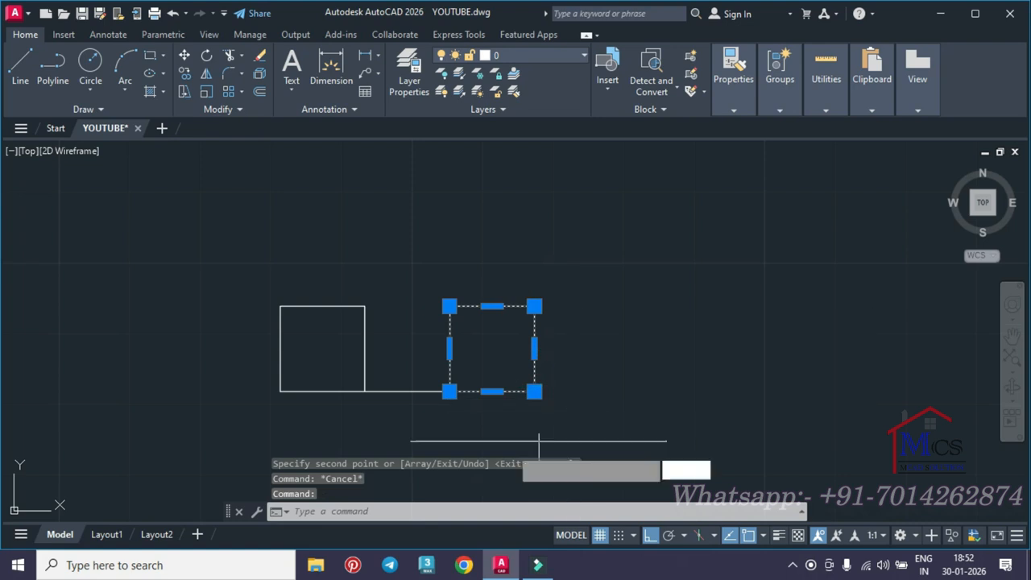
left_click(365, 392)
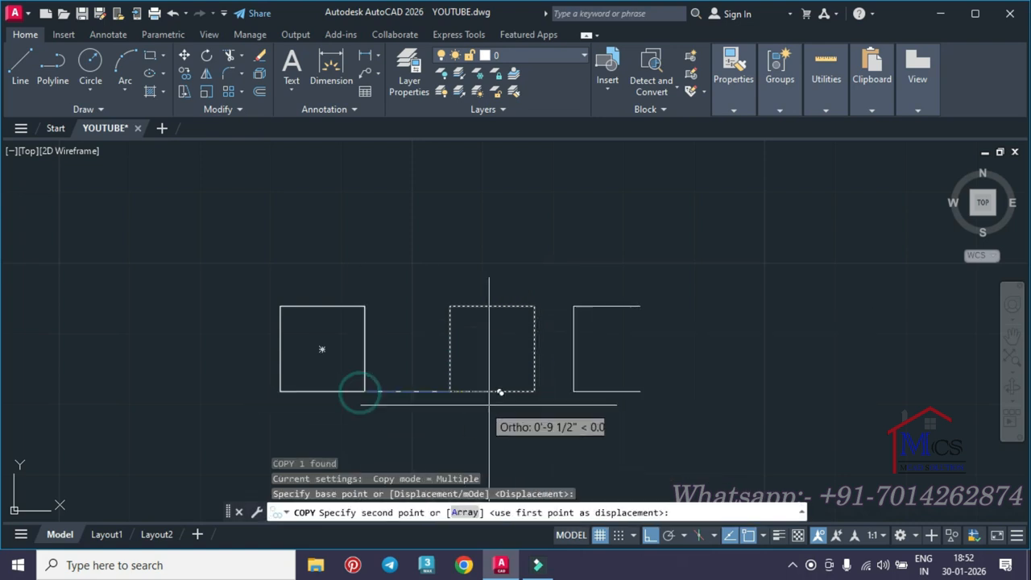
left_click(534, 391)
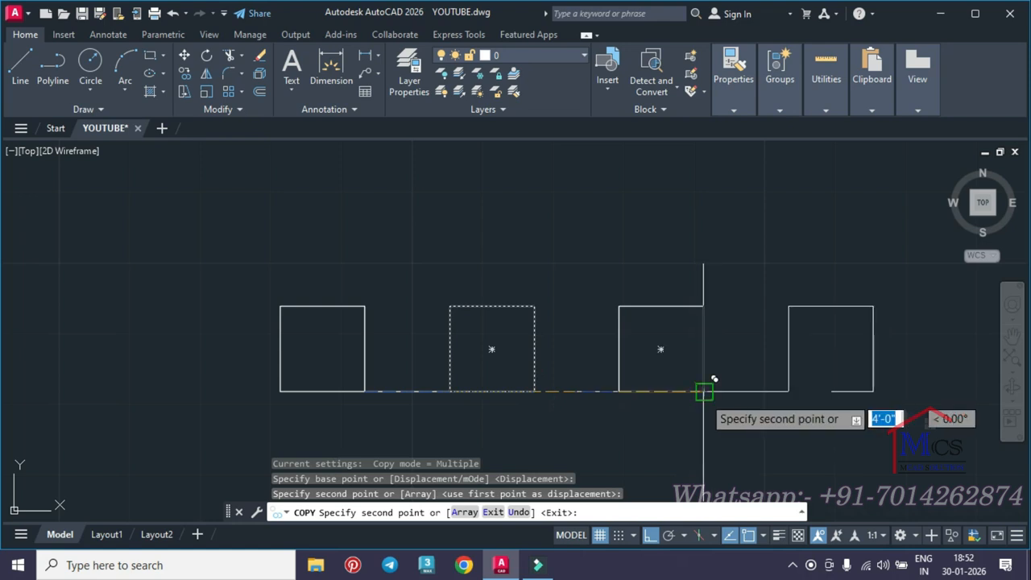
left_click(703, 392)
scroll(665, 400, "down", 2)
middle_click_drag(669, 401, 502, 378)
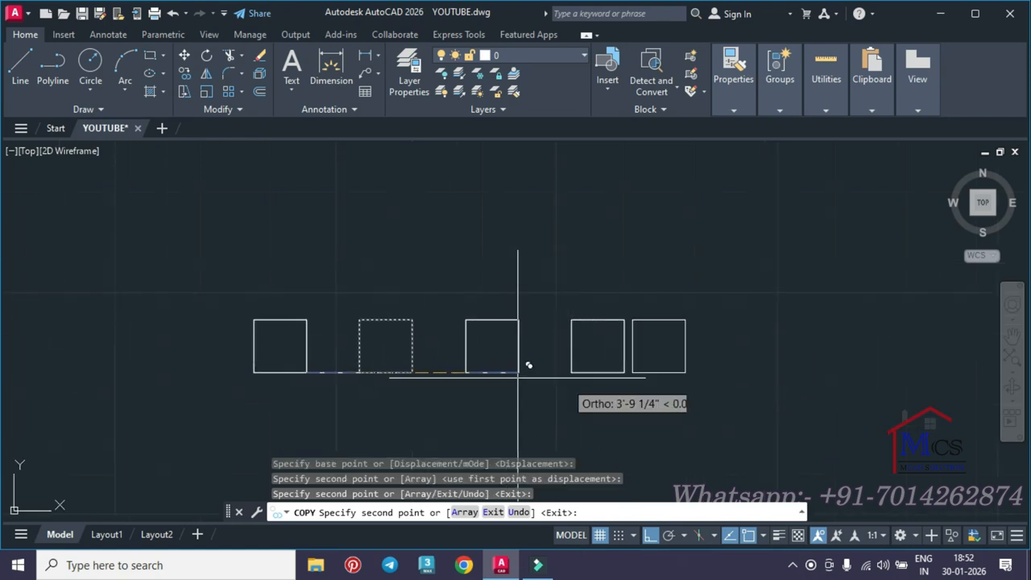
left_click(628, 373)
key("Escape")
key("Escape")
key("Escape")
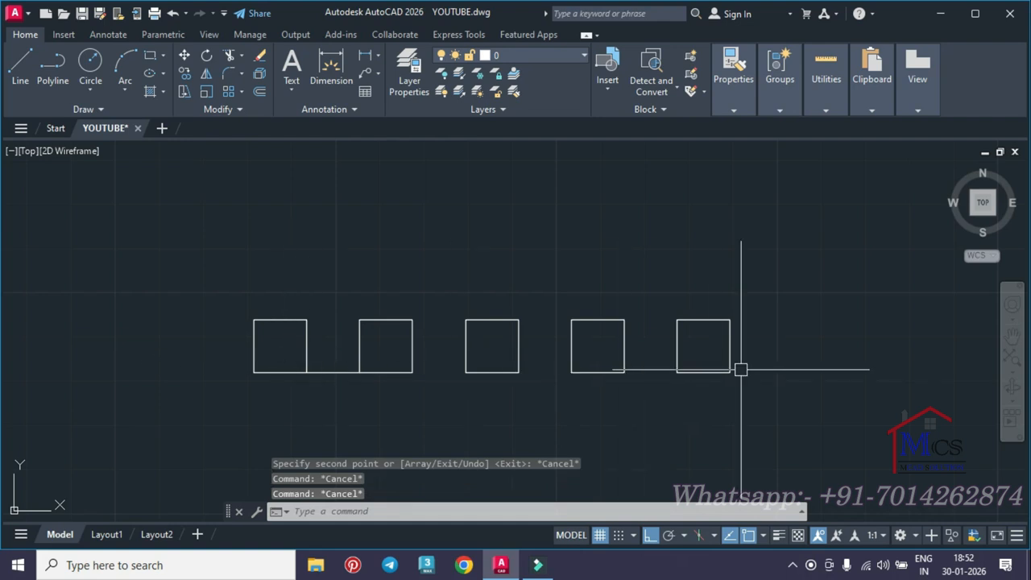
Step: Copy the row's first square 24 inches straight up from its lower-left corner
middle_click_drag(379, 361, 491, 431)
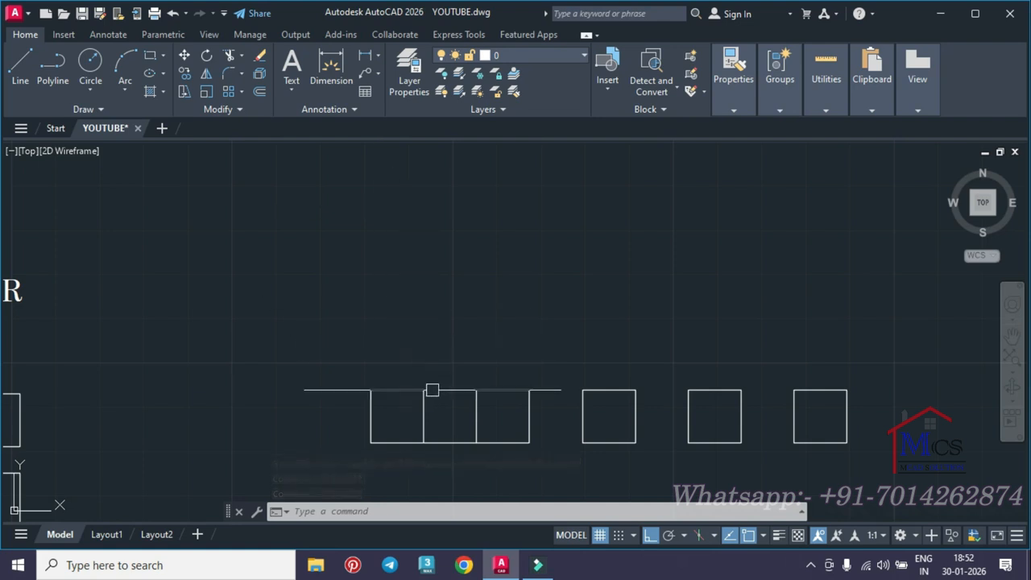
key("Escape")
key("Escape")
left_click(422, 445)
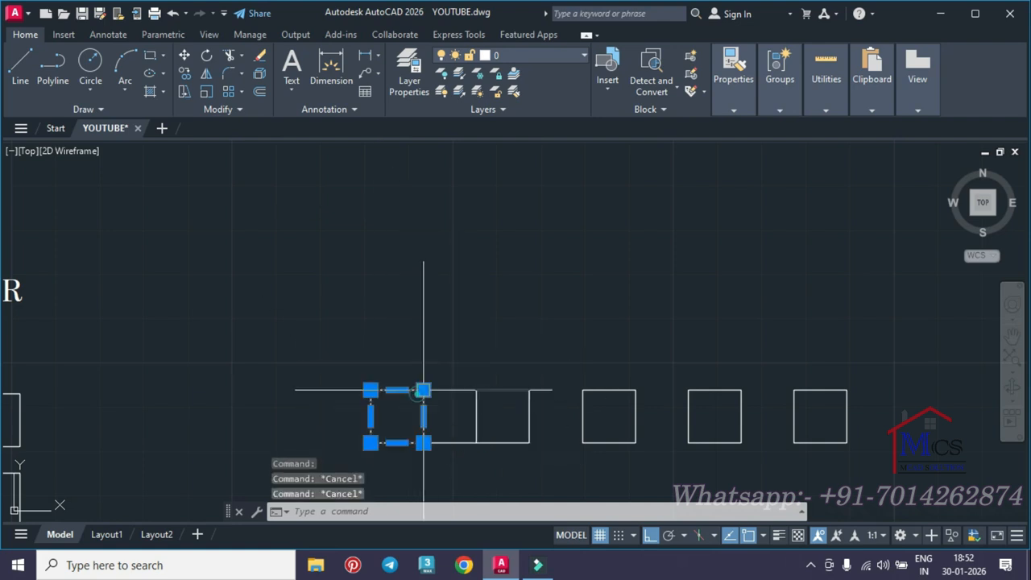
type("C")
key("Return")
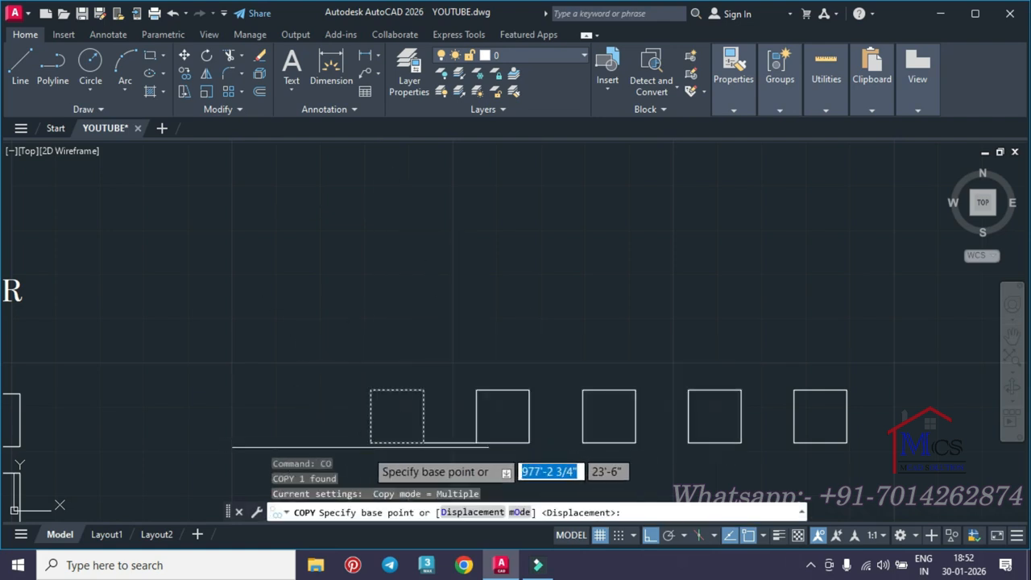
left_click(370, 444)
type("2")
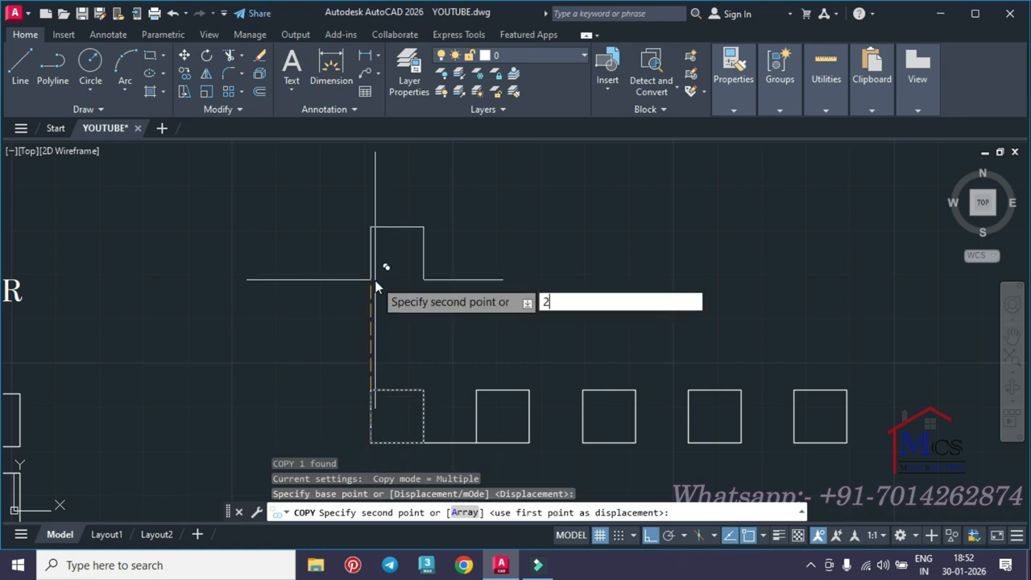
type("4")
key("Return")
key("Return")
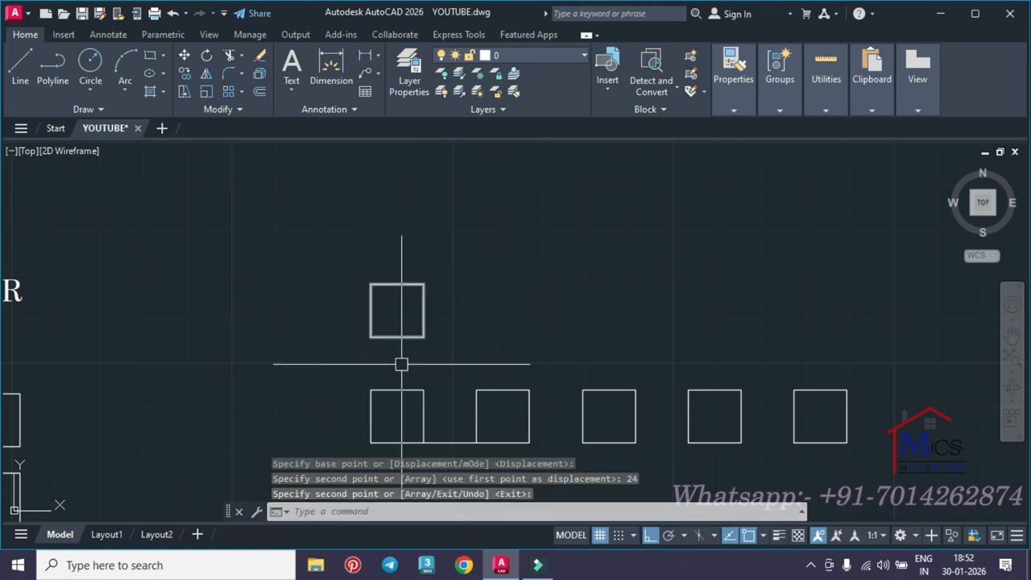
key("Escape")
Step: Draw a vertical spacing line from the upper square's lower-left corner to the upper-left corner of the square below
middle_click_drag(401, 365, 376, 301)
scroll(376, 301, "up", 2)
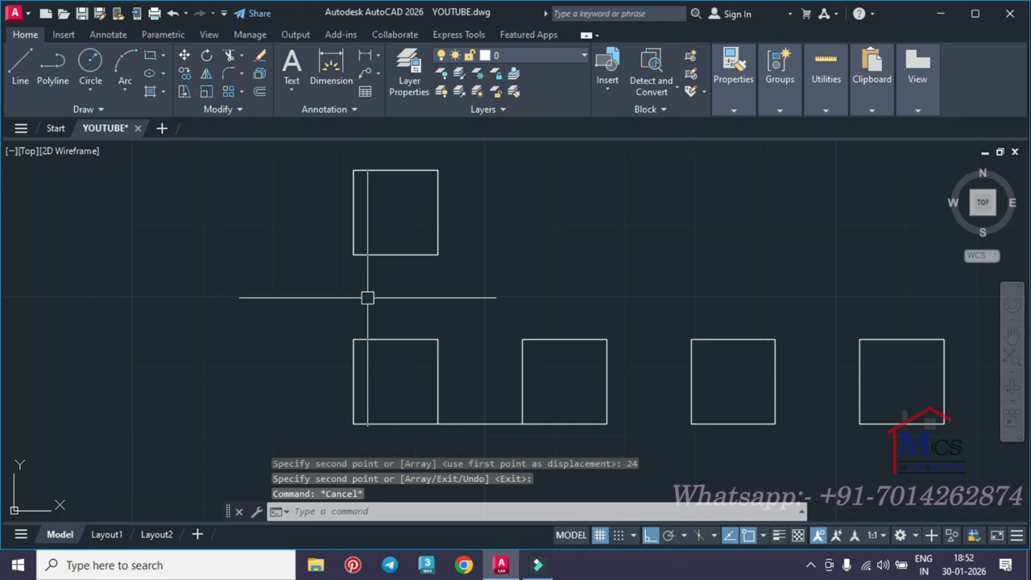
type("l")
key("space")
left_click(352, 254)
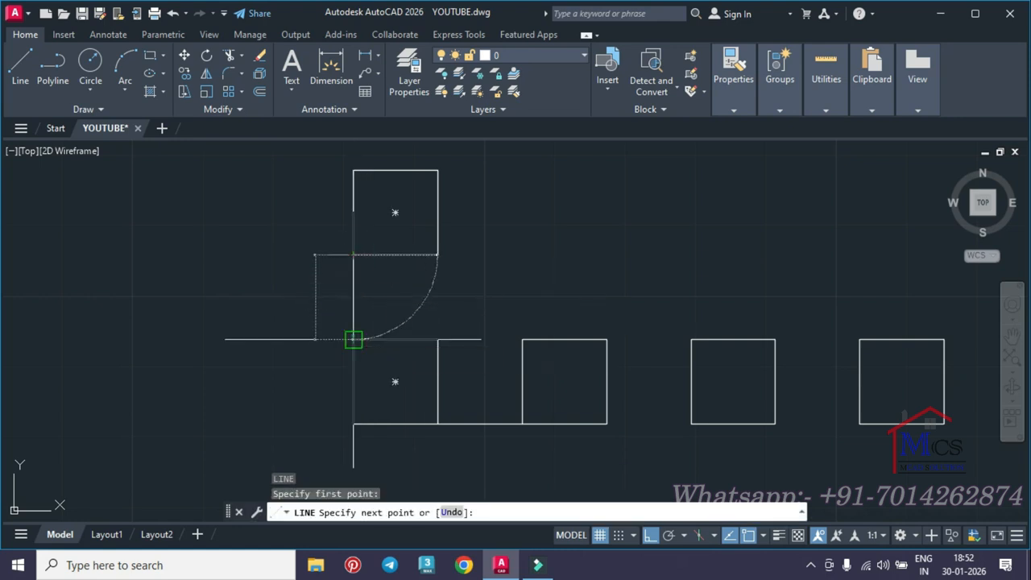
left_click(353, 339)
key("Escape")
key("Escape")
key("Escape")
Step: Add a linear dimension to the vertical spacing line, placed outside the squares' left edge
middle_click_drag(413, 327, 362, 318)
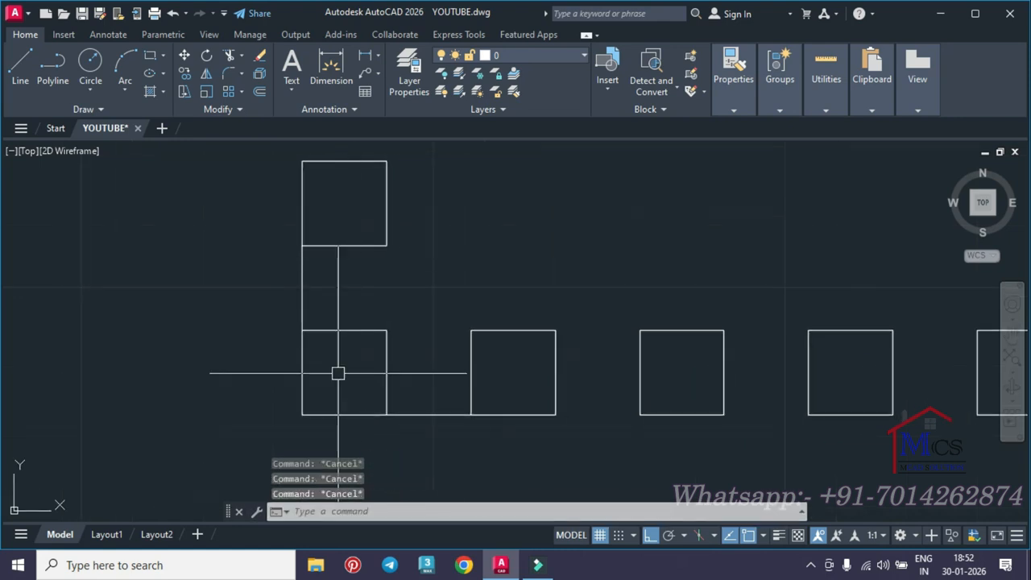
middle_click_drag(338, 373, 331, 369)
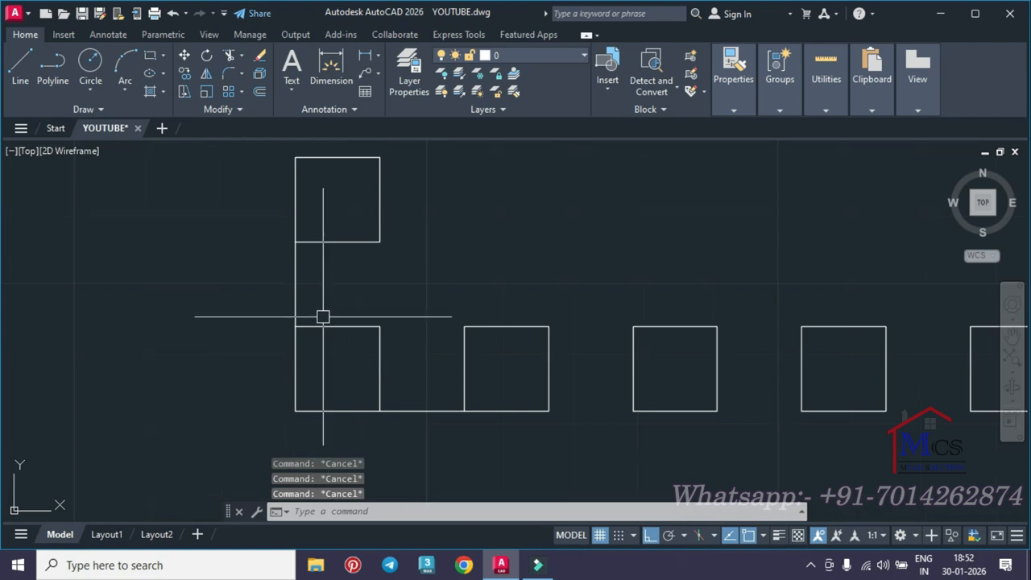
type("DLL")
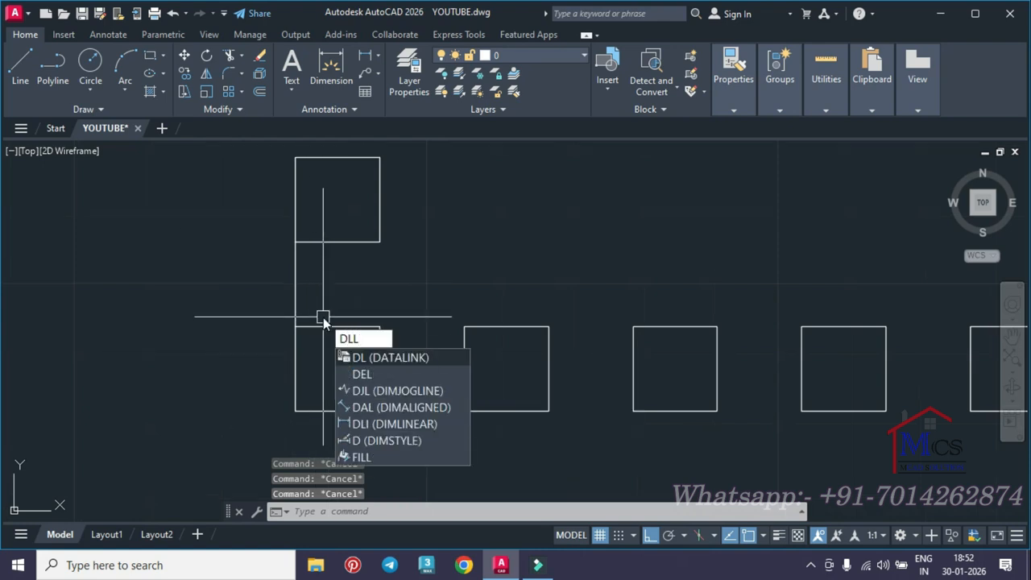
key("BackSpace")
type("I")
key("Return")
key("Return")
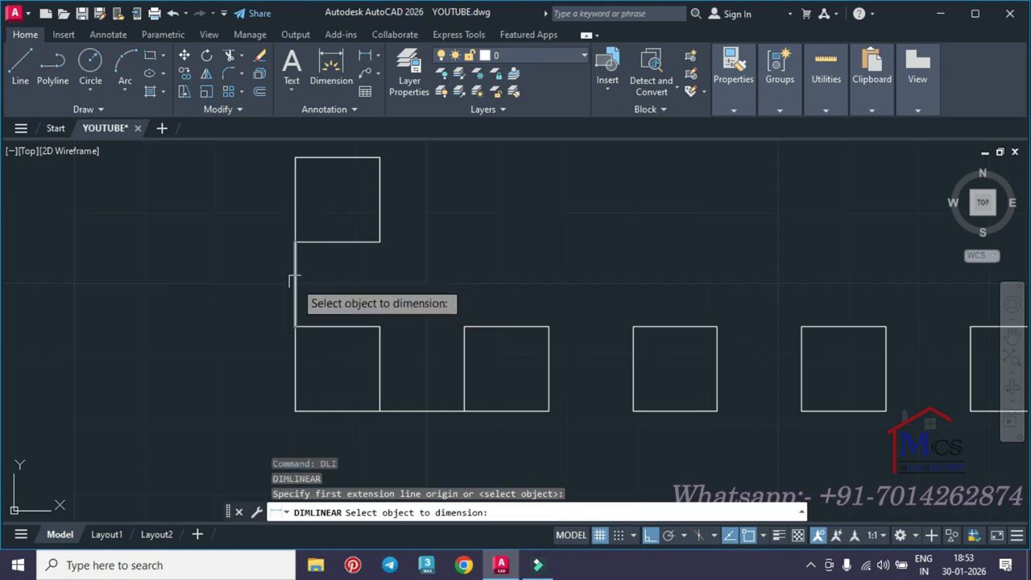
left_click(295, 278)
left_click(258, 295)
middle_click_drag(336, 355, 293, 287)
Step: Add a linear dimension to the horizontal spacing line between the first two squares, placed below the row
key("Return")
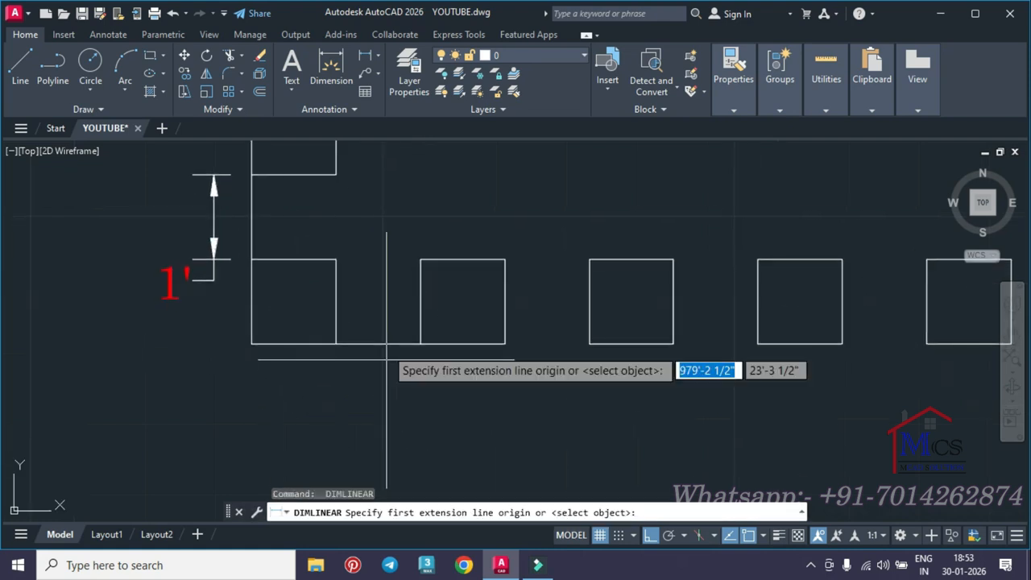
key("Return")
left_click(386, 344)
left_click(354, 403)
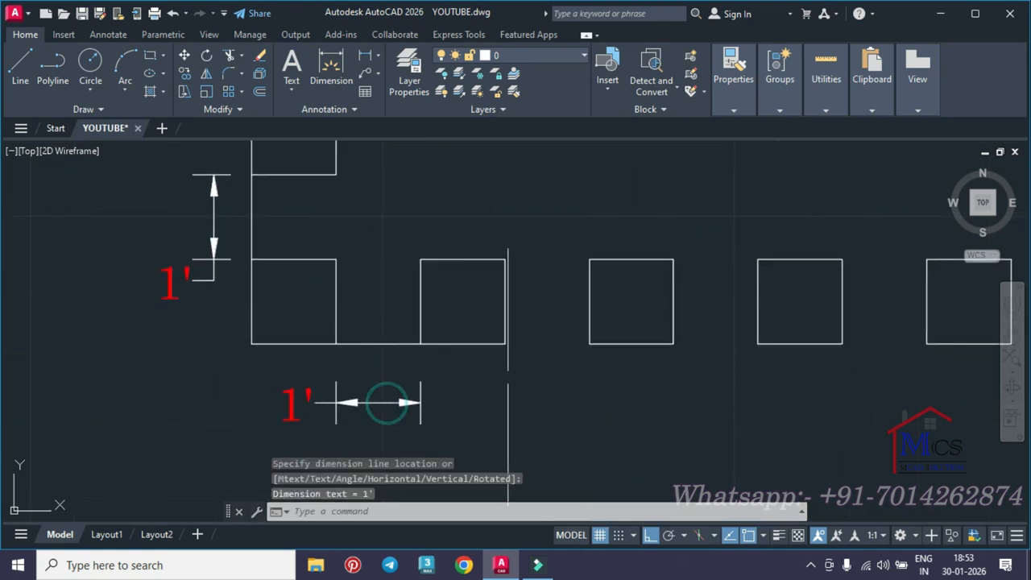
key("Escape")
Step: Dimension the gap between the second and third squares' lower corners, placing the dimension below the row
middle_click_drag(512, 354, 452, 342)
key("Return")
left_click(445, 331)
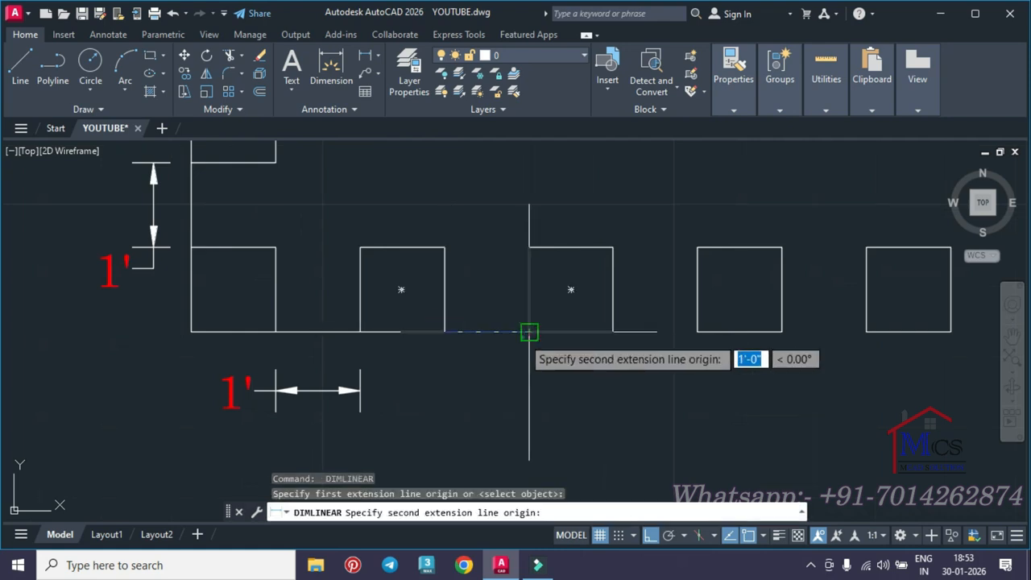
left_click(528, 331)
left_click(516, 383)
key("Return")
scroll(527, 345, "down", 2)
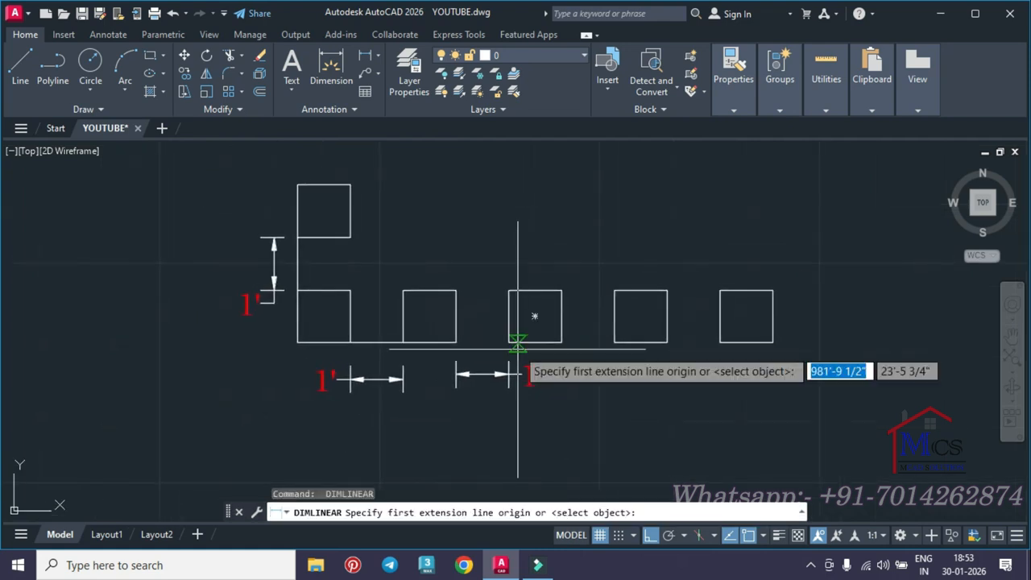
key("Escape")
middle_click_drag(570, 338, 554, 378)
key("Escape")
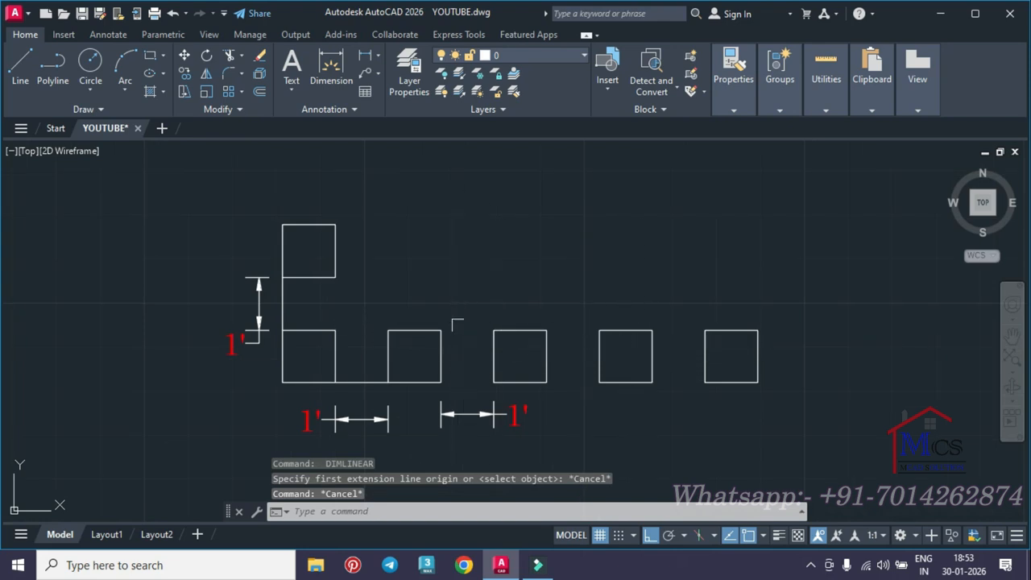
Step: Highlight the five squares of the row and the square above them to examine the layout, and clear the selection
middle_click_drag(441, 321, 513, 354)
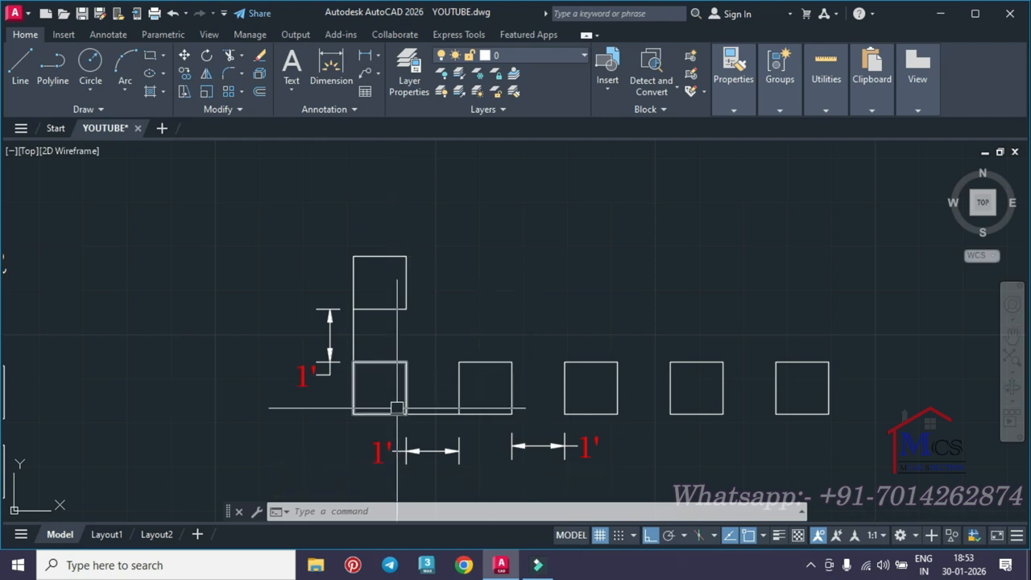
left_click(407, 369)
left_click(471, 363)
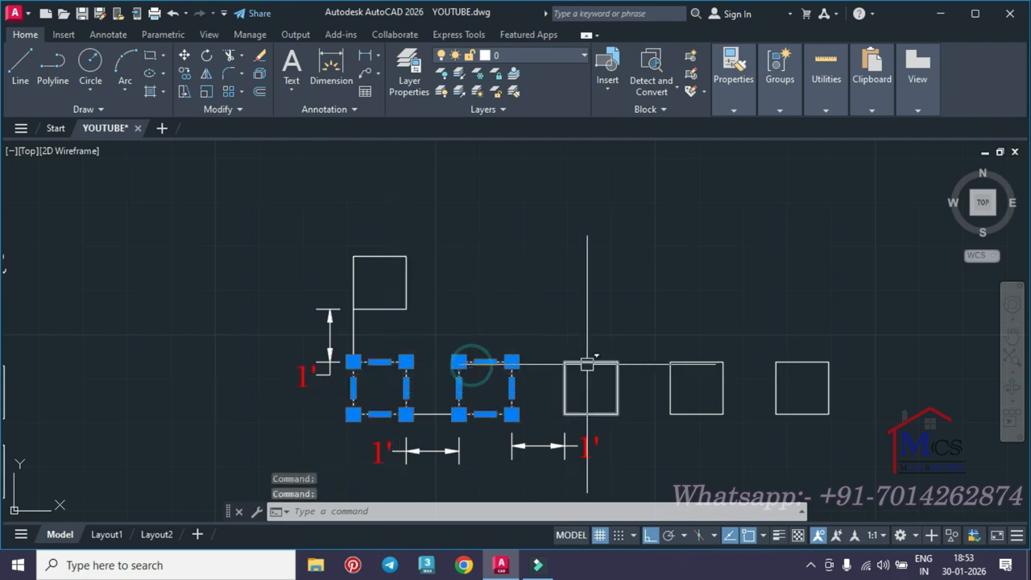
left_click(591, 362)
left_click(698, 363)
left_click(798, 360)
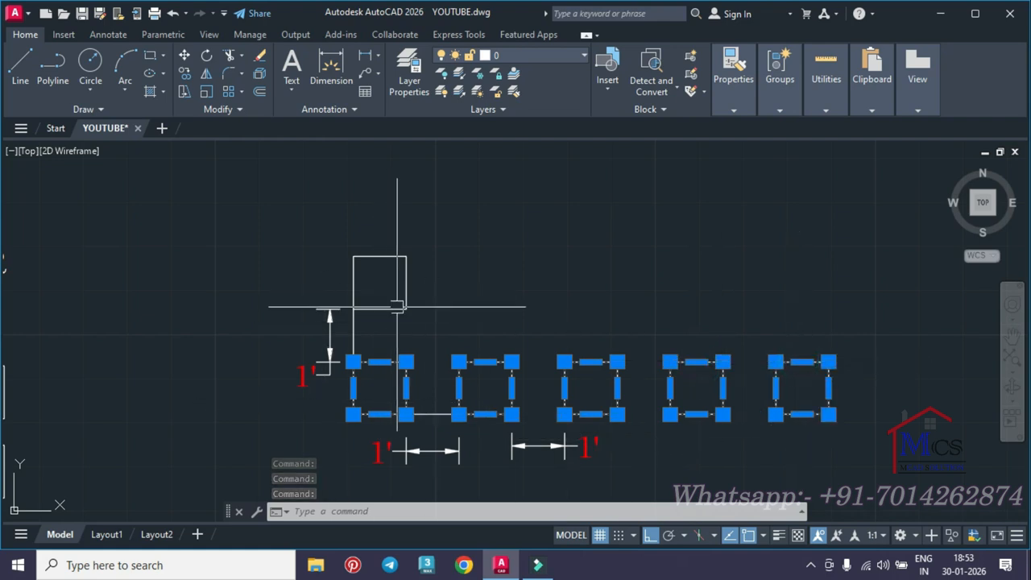
left_click(368, 307)
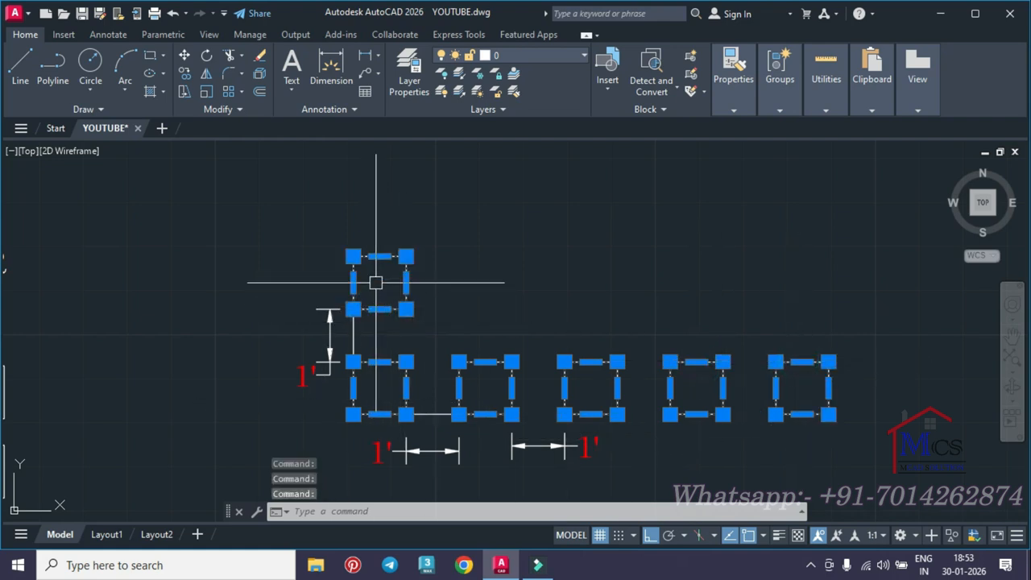
scroll(368, 290, "down", 2)
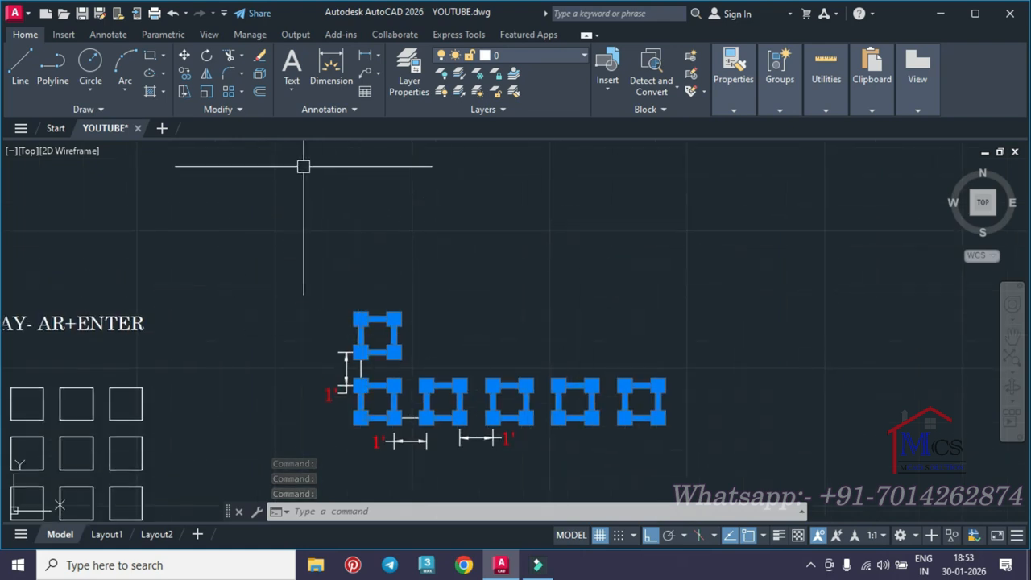
scroll(499, 282, "up", 3)
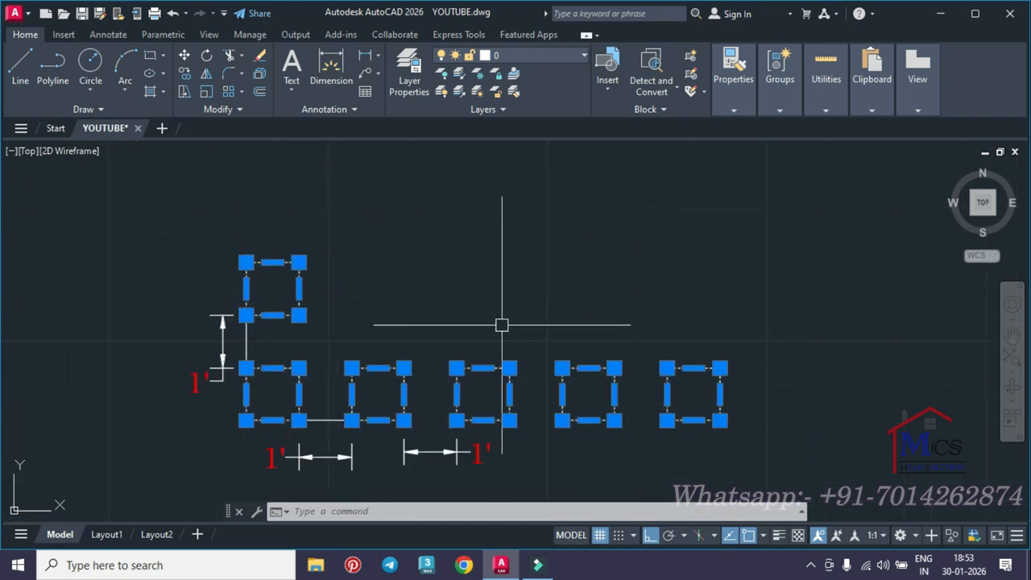
middle_click_drag(350, 381, 398, 304)
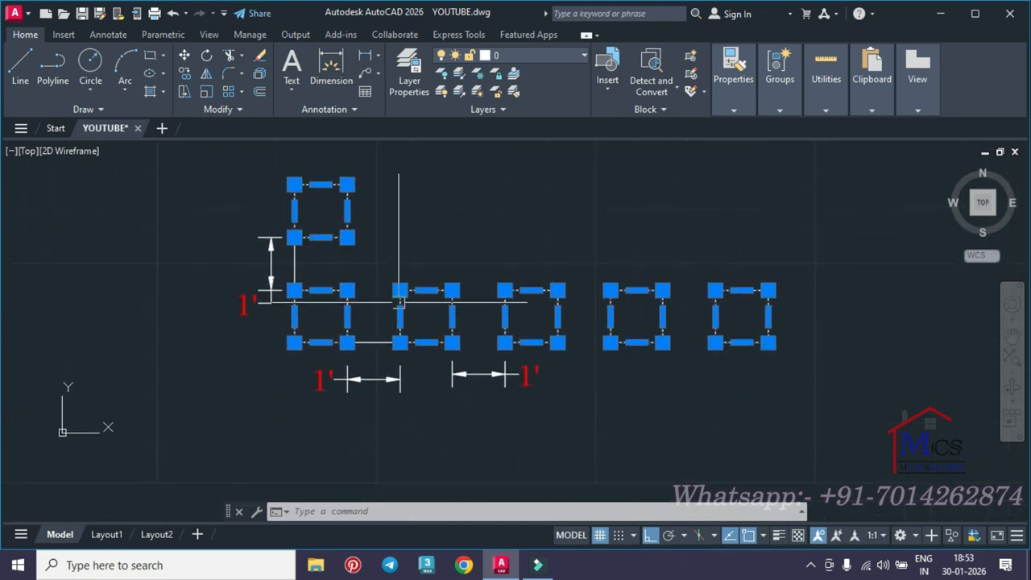
key("Escape")
key("Escape")
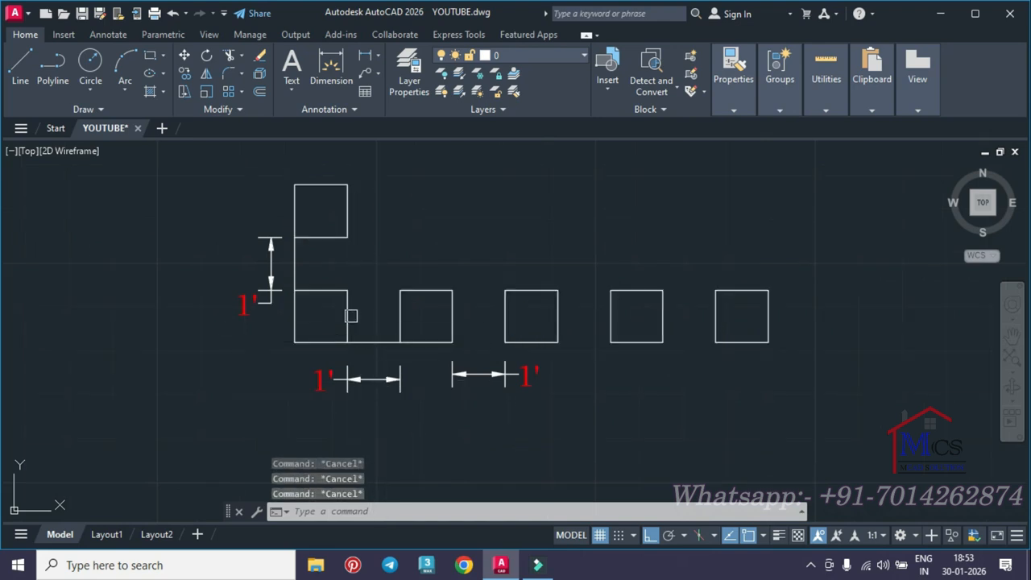
Step: Copy the row's first square horizontally into the empty area beyond the end of the row
left_click(348, 317)
type("co")
key("Return")
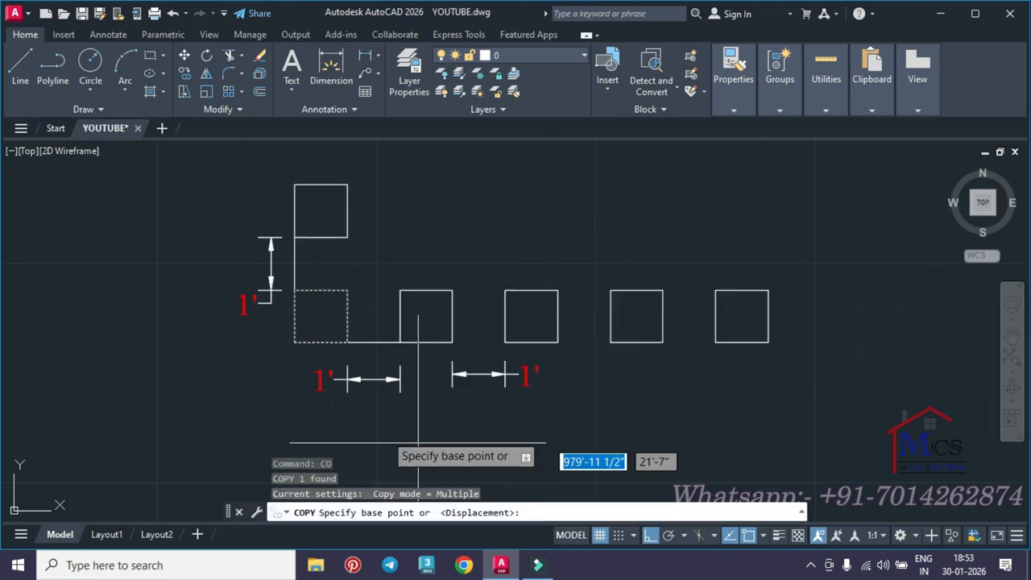
left_click(338, 417)
scroll(674, 423, "down", 2)
middle_click_drag(665, 423, 164, 382)
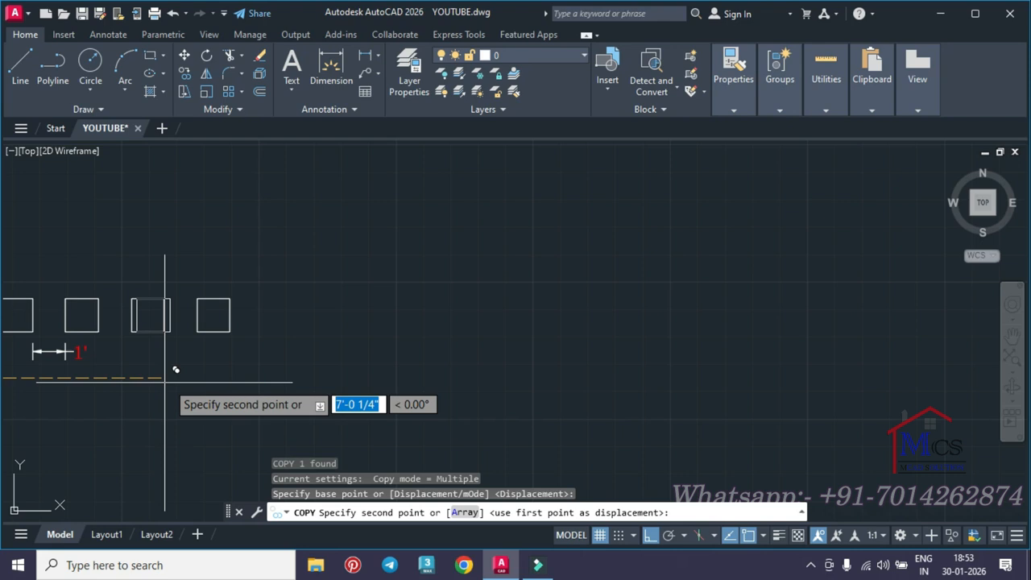
left_click(557, 362)
key("Return")
middle_click_drag(578, 331, 304, 408)
key("Escape")
key("Escape")
key("Escape")
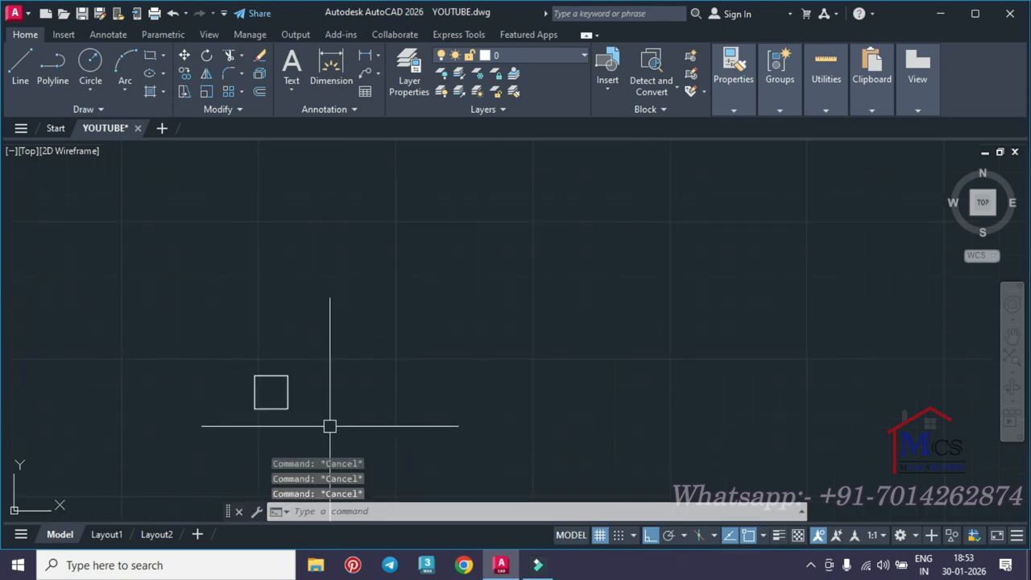
Step: Draw a long horizontal line outward from the isolated square's lower-right corner
type("l")
key("Return")
left_click(272, 395)
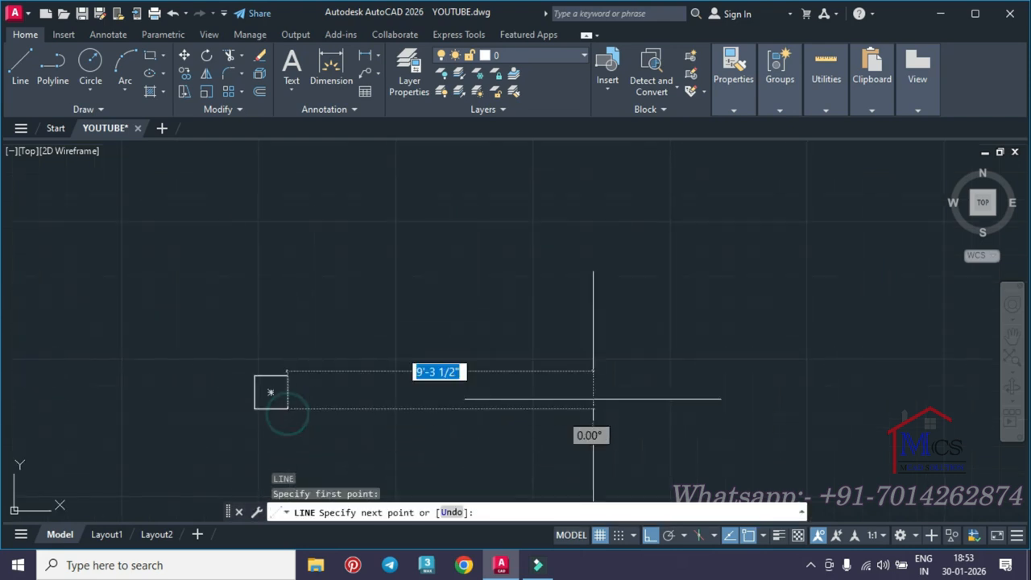
left_click(893, 408)
key("Return")
key("Return")
key("Escape")
key("Escape")
Step: Draw a long vertical line upward from the isolated square's lower-left corner
key("Return")
left_click(254, 411)
scroll(315, 387, "up", 3)
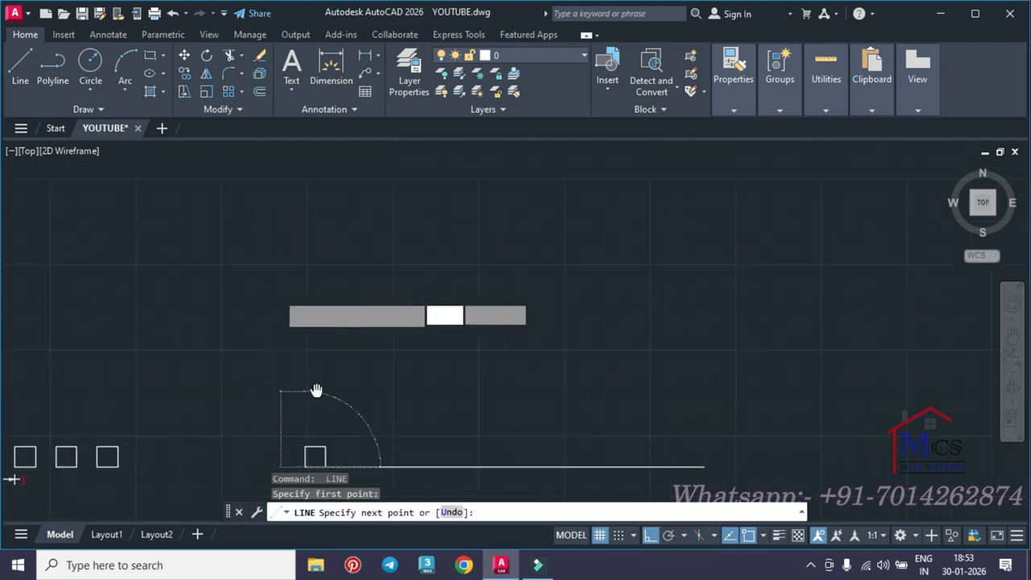
left_click(326, 212)
key("Escape")
key("Return")
middle_click_drag(380, 323, 377, 217)
key("Escape")
key("Escape")
key("Escape")
key("Escape")
Step: Highlight the first square of the dimensioned row to examine it, and clear the selection
scroll(328, 383, "up", 4)
middle_click_drag(328, 393, 841, 314)
middle_click_drag(208, 390, 591, 397)
scroll(201, 322, "up", 2)
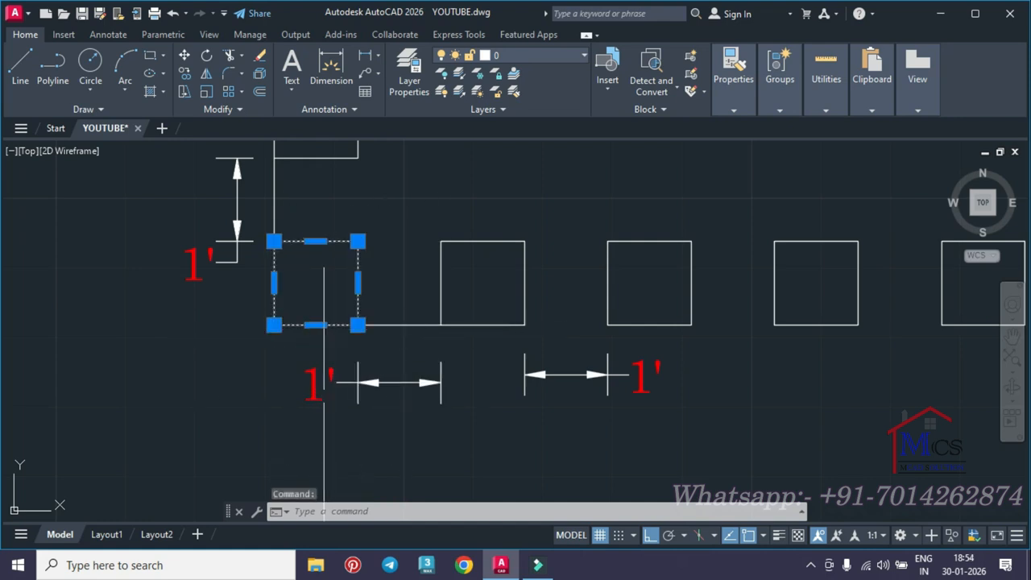
key("Escape")
left_click(336, 327)
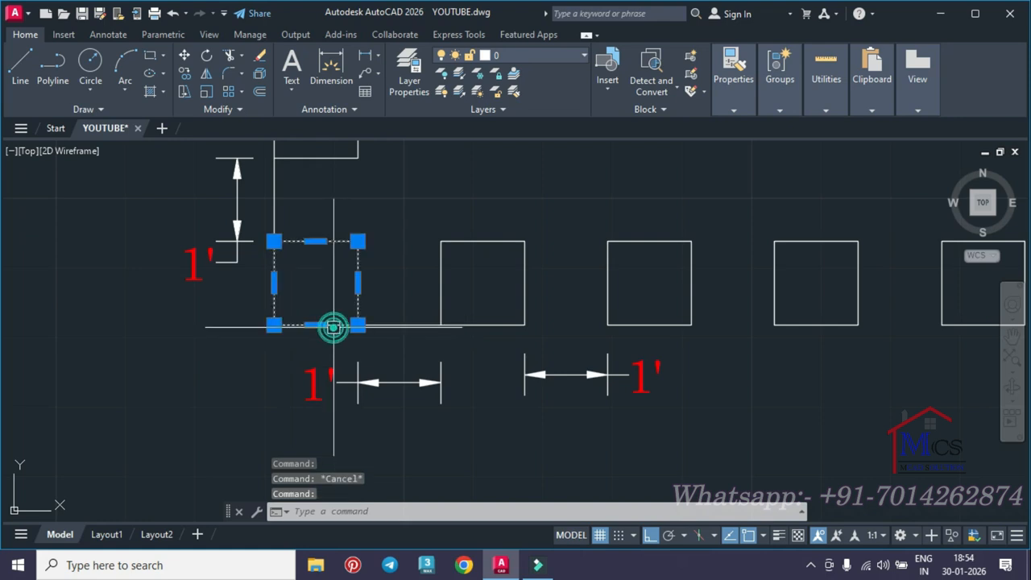
key("Escape")
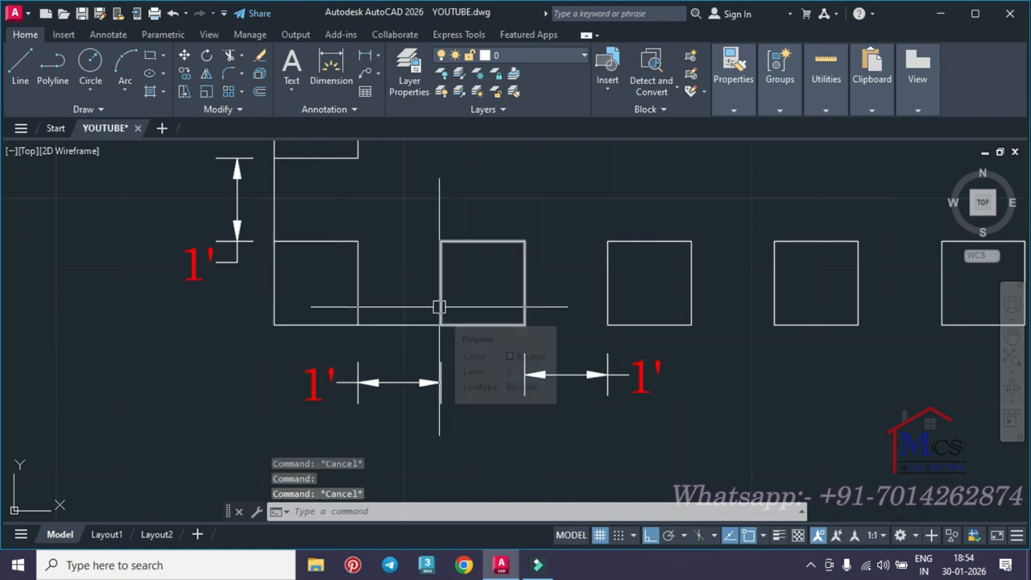
Step: Draw a short, roughly vertical line across the lower edge of the dimensioned row's first square
key("Escape")
scroll(358, 334, "up", 2)
scroll(387, 379, "up", 2)
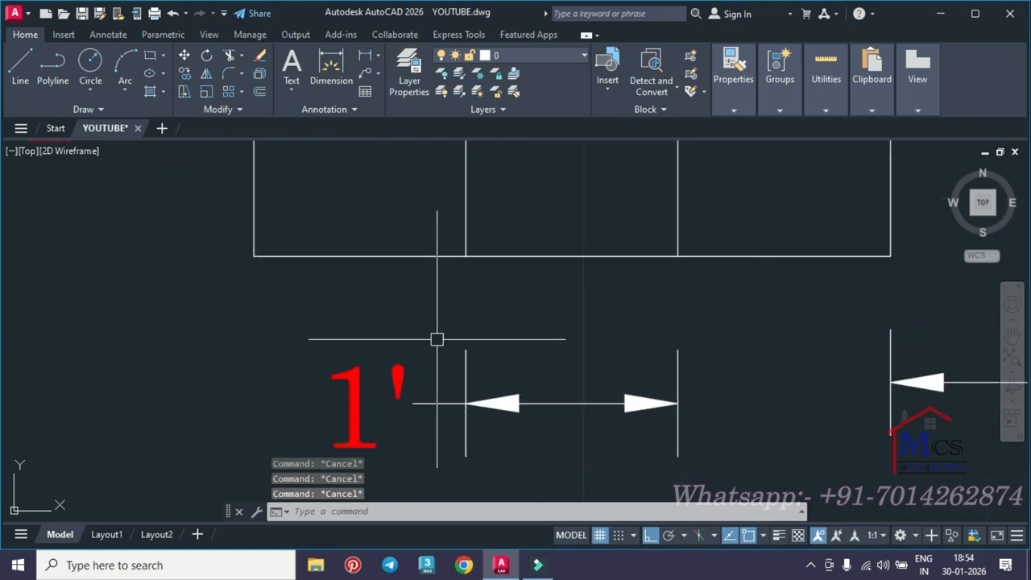
key("l")
key("Return")
left_click(355, 208)
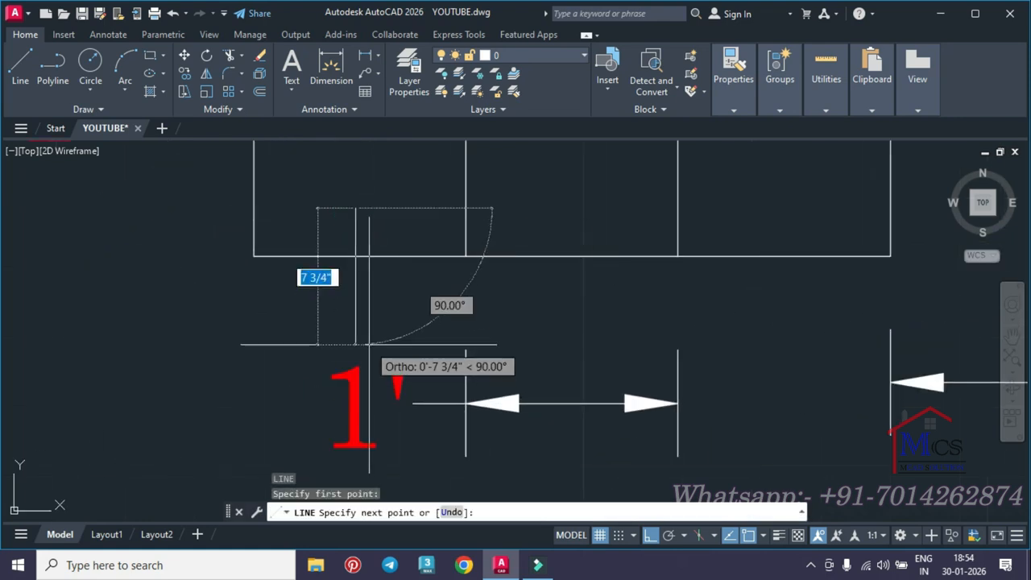
left_click(361, 335)
type("l")
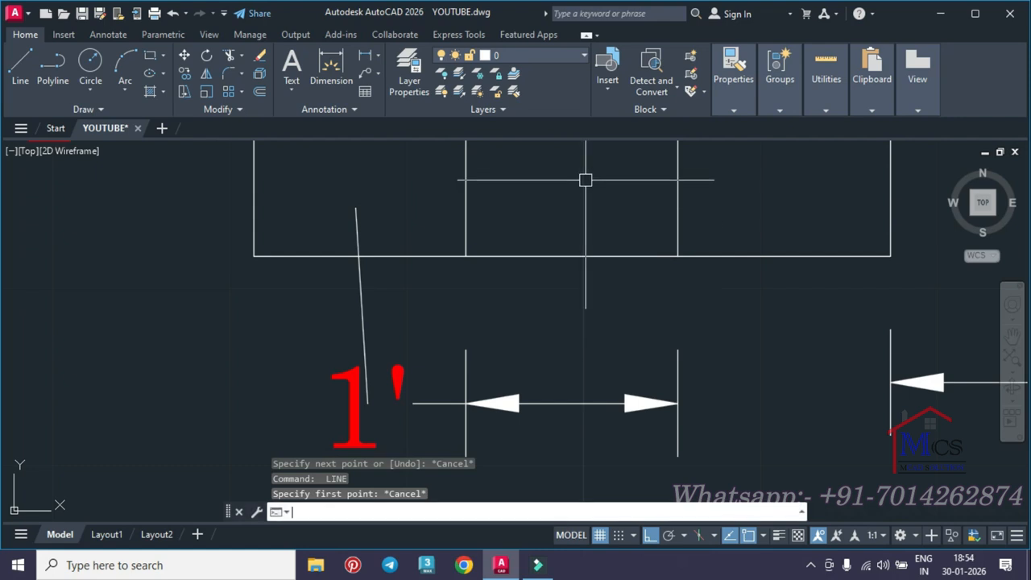
Step: Draw a vertical line across the baseline in the gap between the dimensioned row's first two squares
key("Return")
left_click(585, 176)
left_click(585, 348)
key("Escape")
key("Escape")
Step: Draw a short vertical line and a short horizontal line crossing it below the first square's lower-right corner
type("l")
key("Return")
left_click(457, 275)
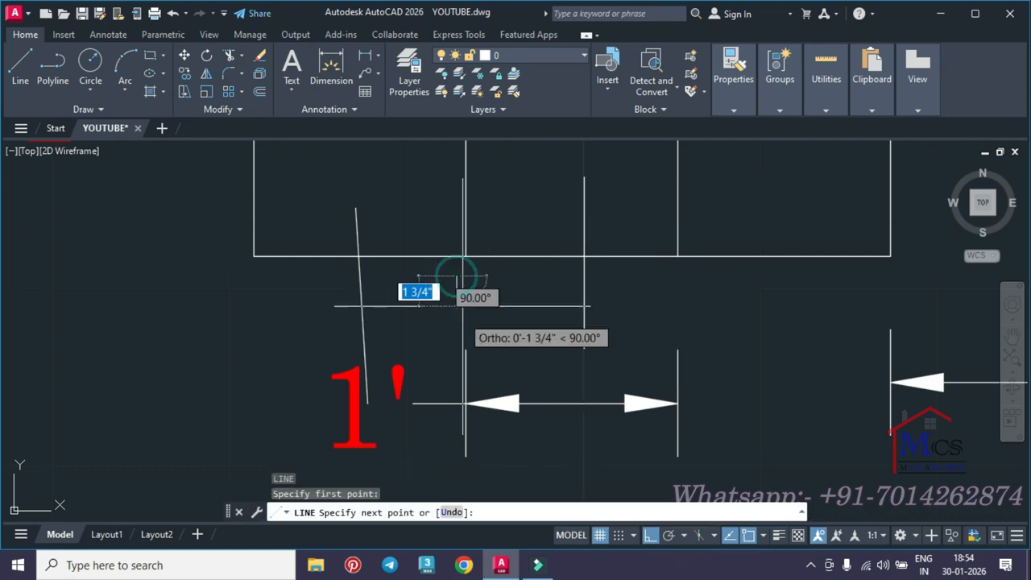
left_click(456, 318)
key("Escape")
key("Return")
left_click(433, 298)
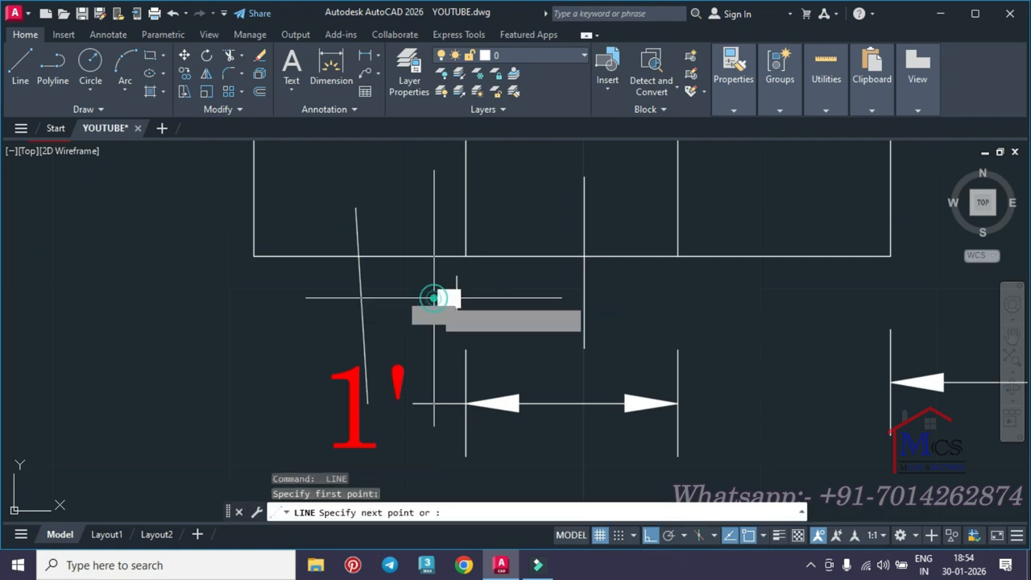
left_click(505, 303)
key("Return")
key("Escape")
key("Escape")
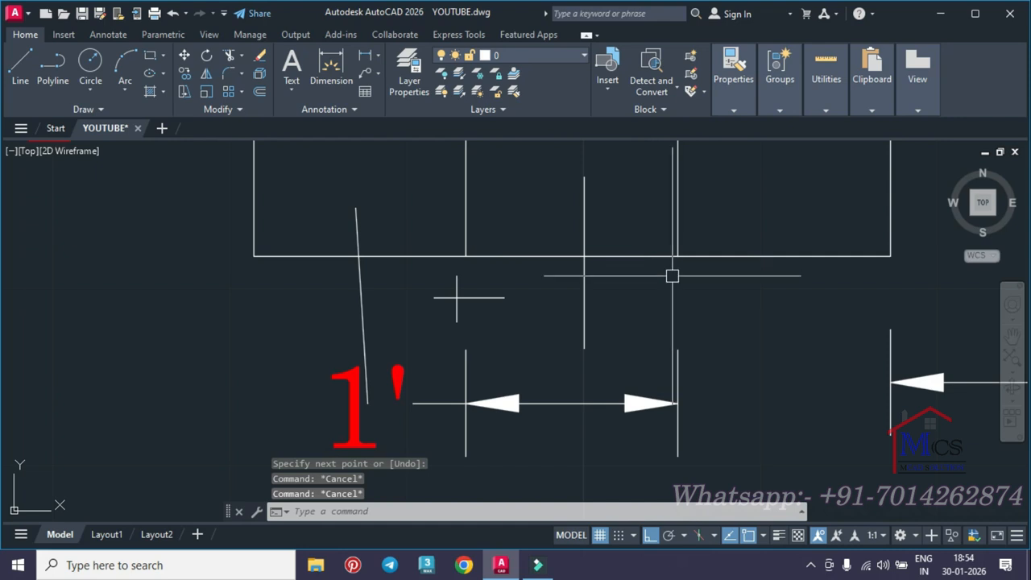
Step: Create a rectangular array from the isolated square at the corner of the two long lines
scroll(711, 286, "down", 4)
middle_click_drag(712, 285, 330, 324)
scroll(597, 317, "down", 4)
middle_click_drag(597, 317, 216, 318)
middle_click_drag(665, 359, 445, 354)
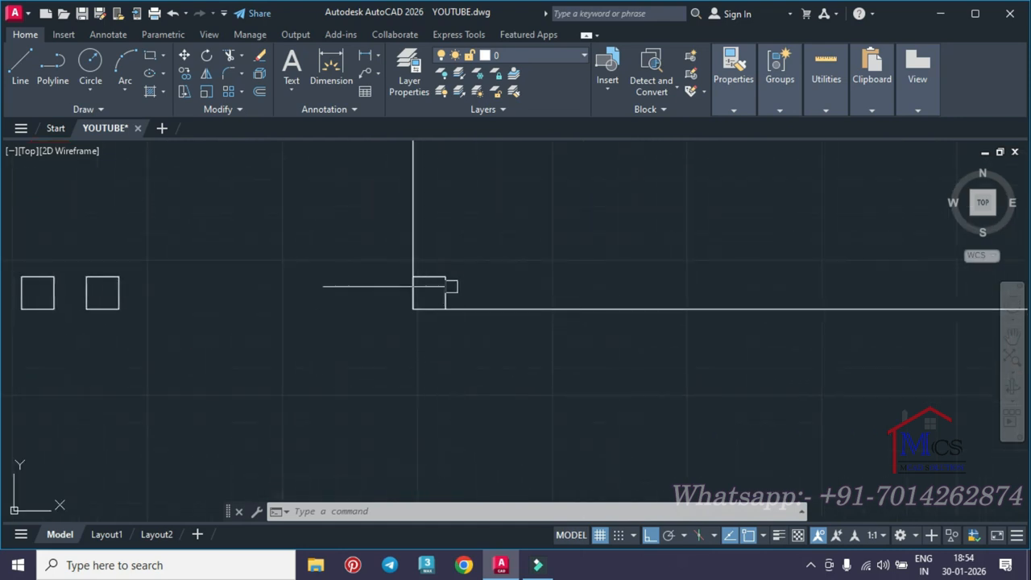
key("Escape")
key("Escape")
left_click(414, 290)
type("ar")
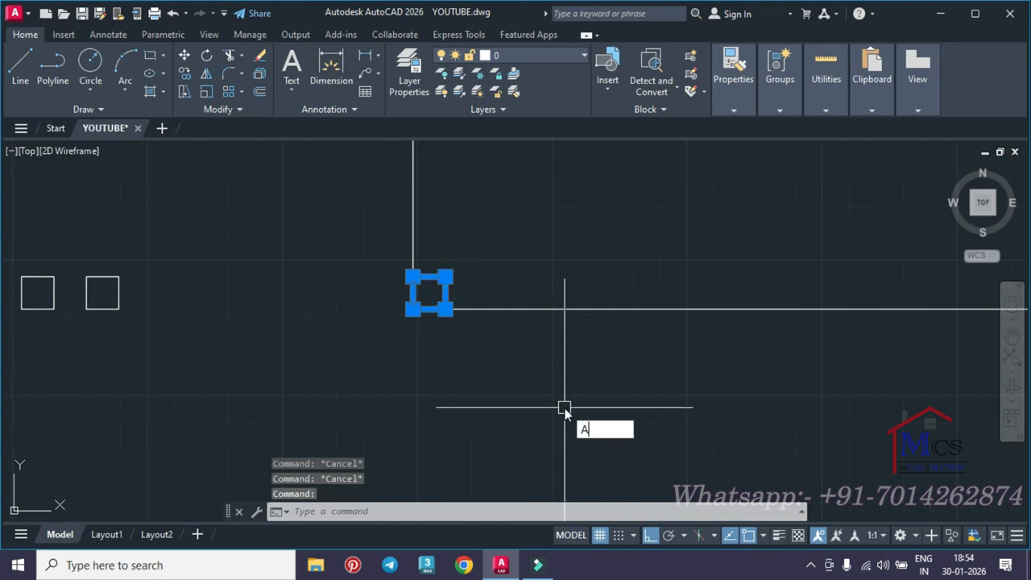
key("Return")
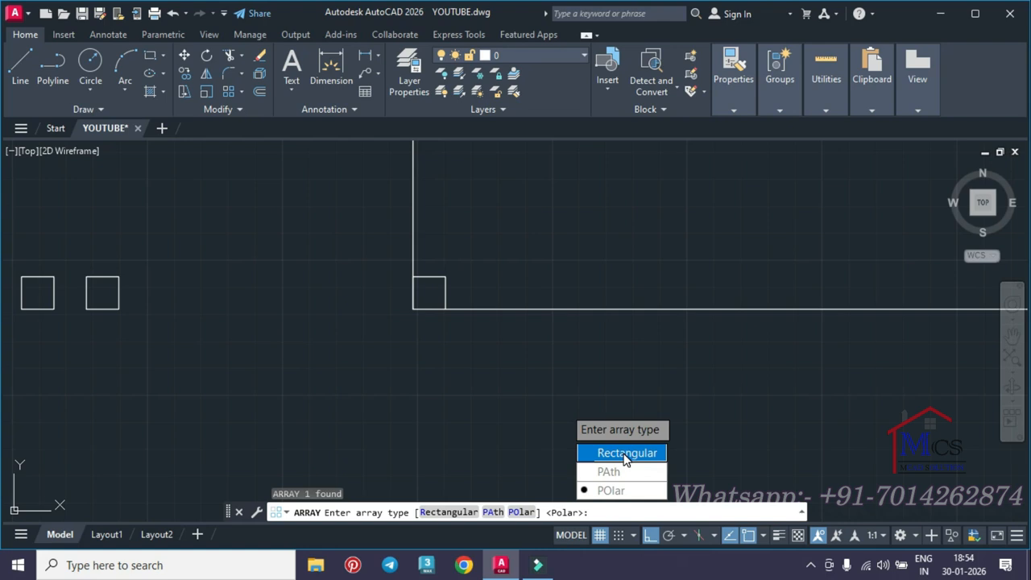
left_click(624, 453)
middle_click_drag(460, 360, 437, 434)
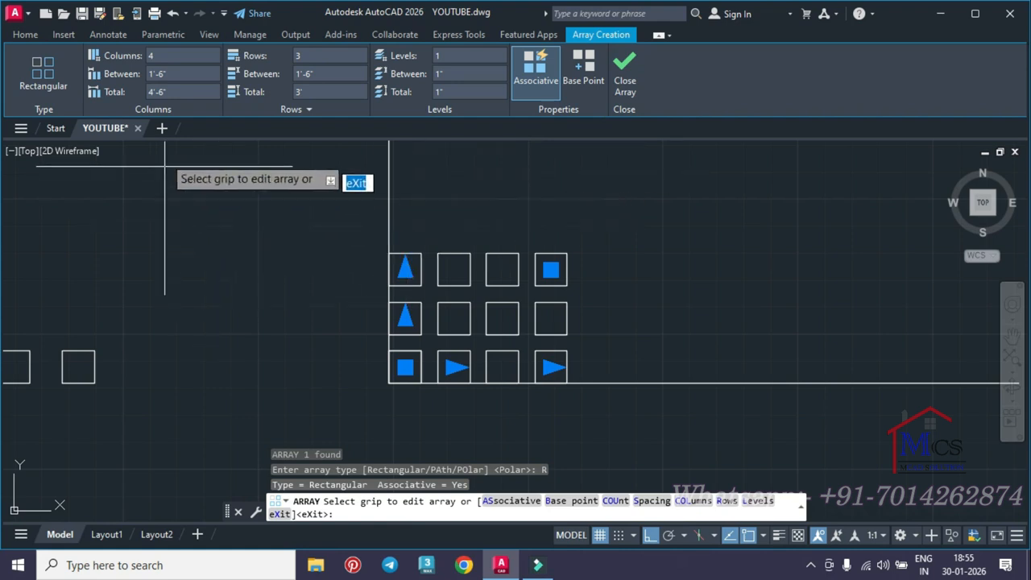
Step: Set the rectangular array's column count to 6
left_click(165, 56)
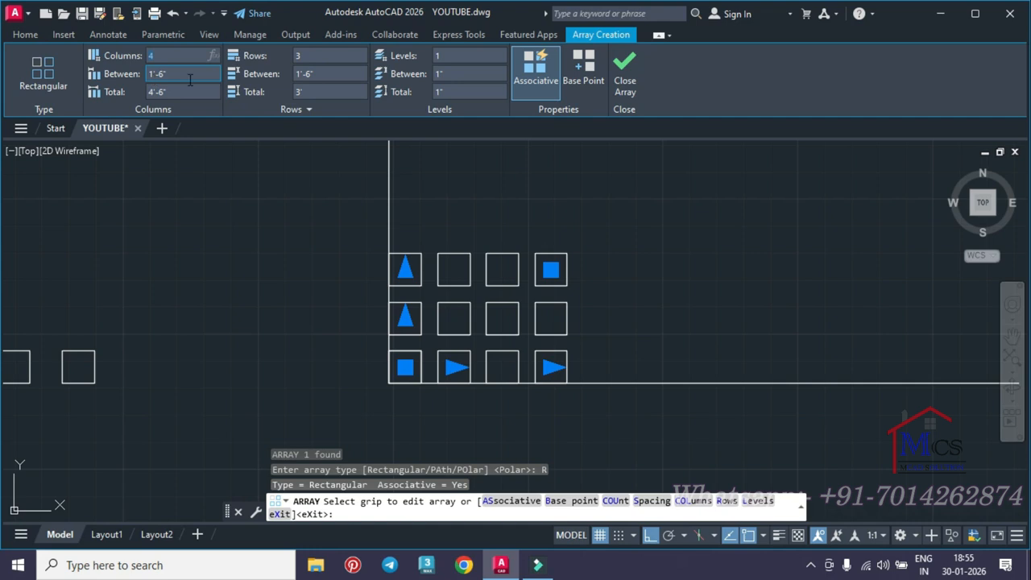
scroll(389, 367, "up", 4)
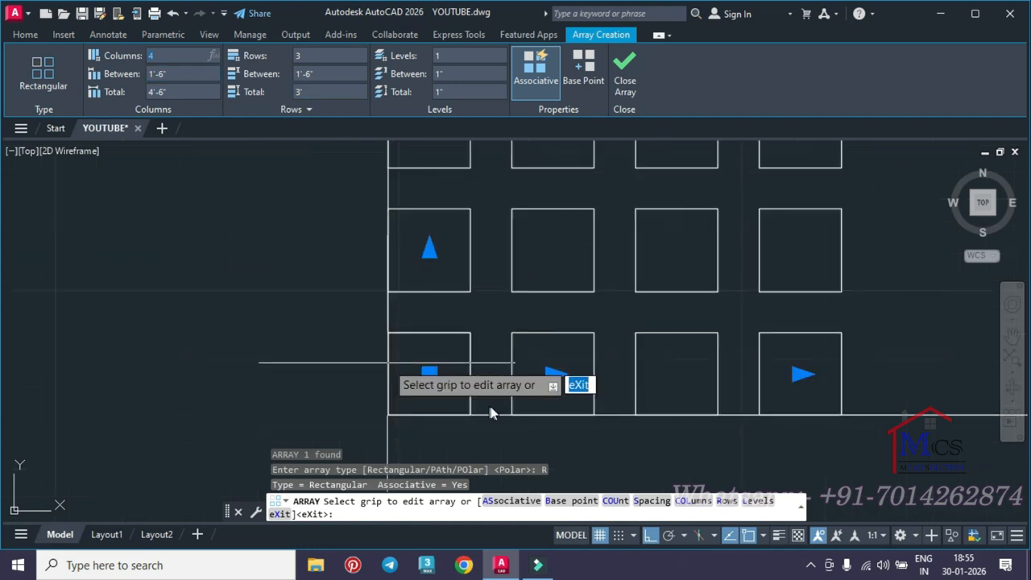
middle_click_drag(559, 387, 509, 376)
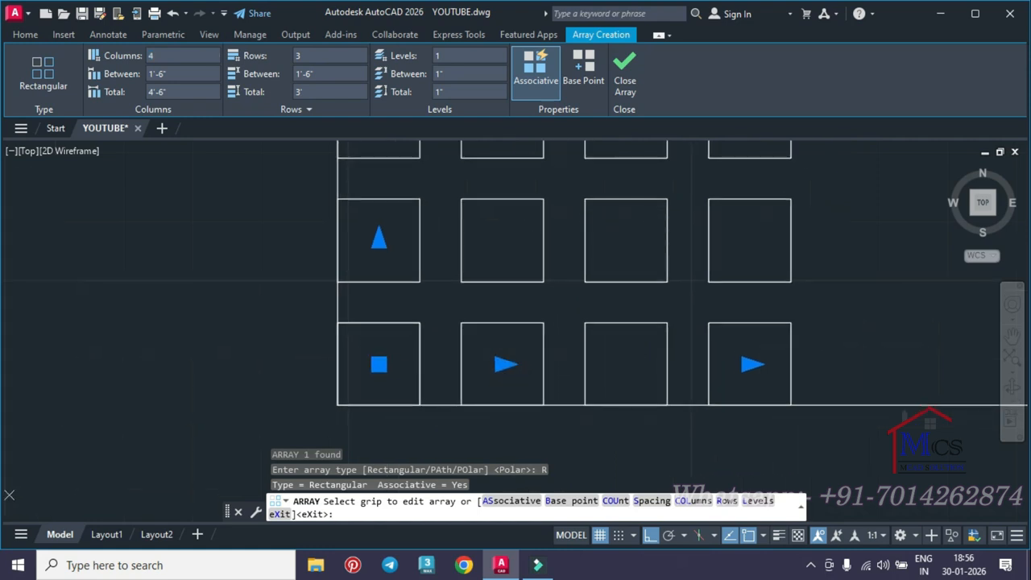
left_click(166, 59)
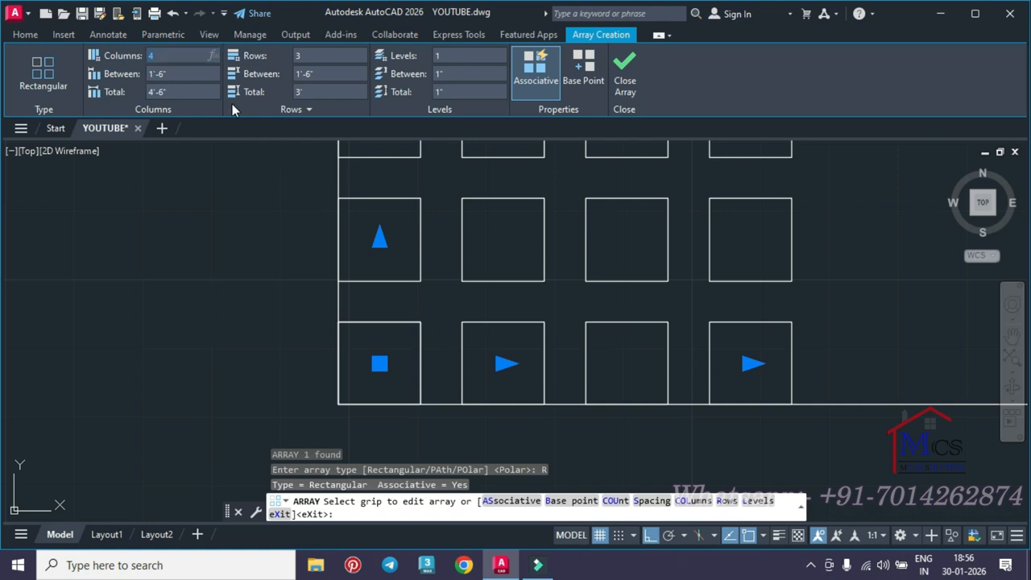
scroll(485, 319, "down", 4)
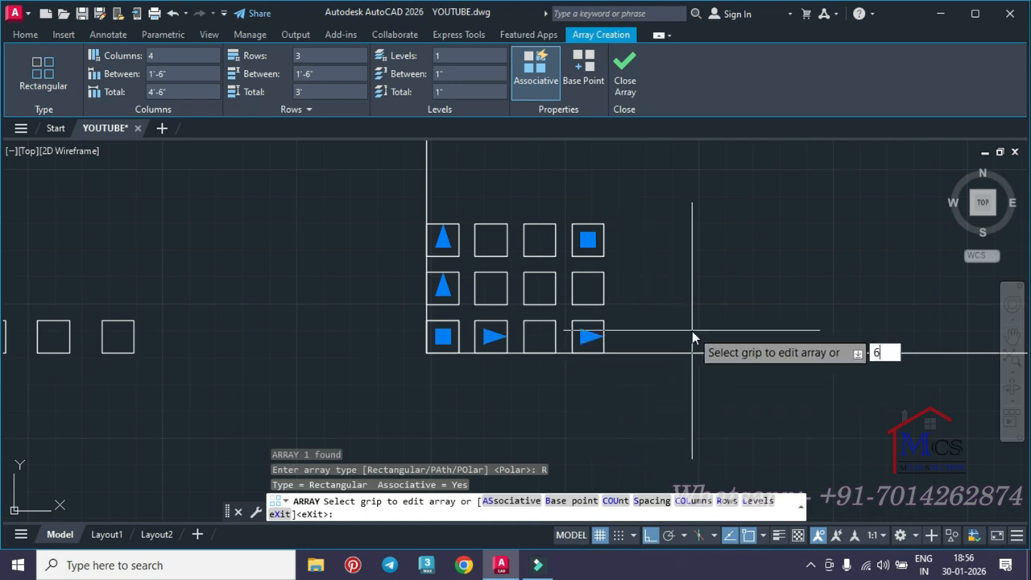
type("6")
key("Return")
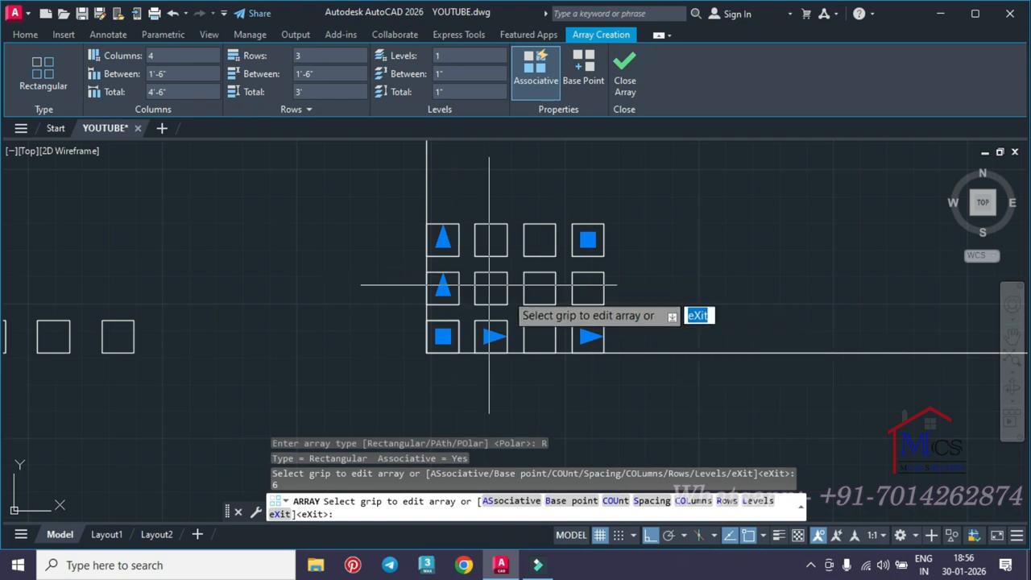
left_click(159, 53)
type("6")
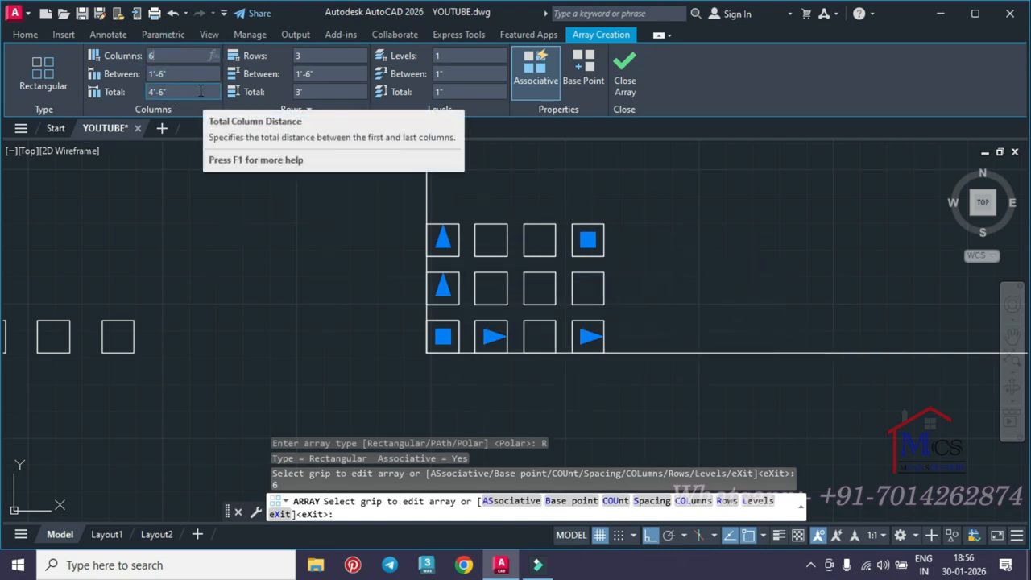
key("Return")
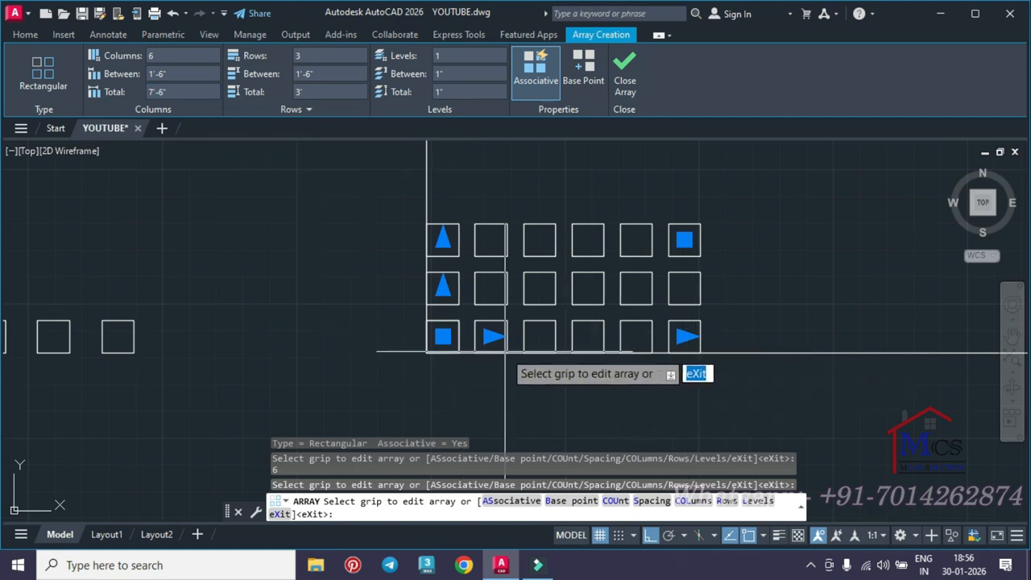
Step: Set the array's row count to 6 and leave the array command
left_click(311, 58)
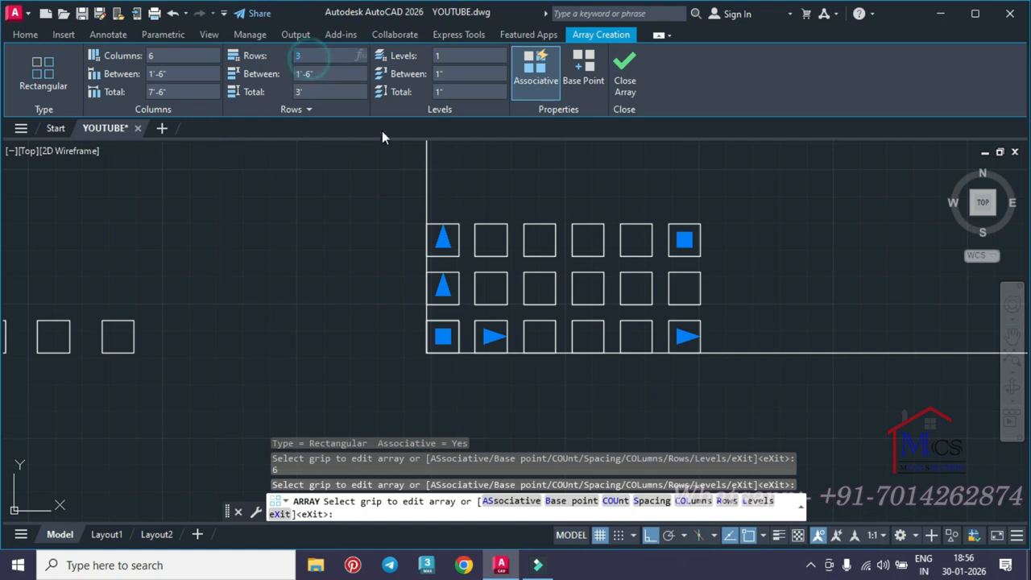
type("6")
key("Return")
middle_click_drag(438, 270, 431, 296)
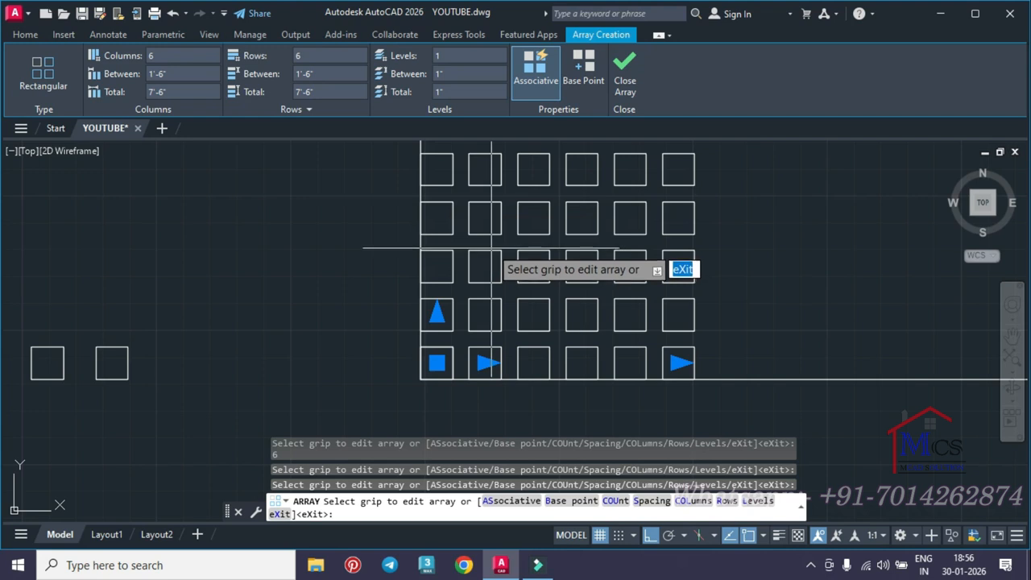
left_click(176, 73)
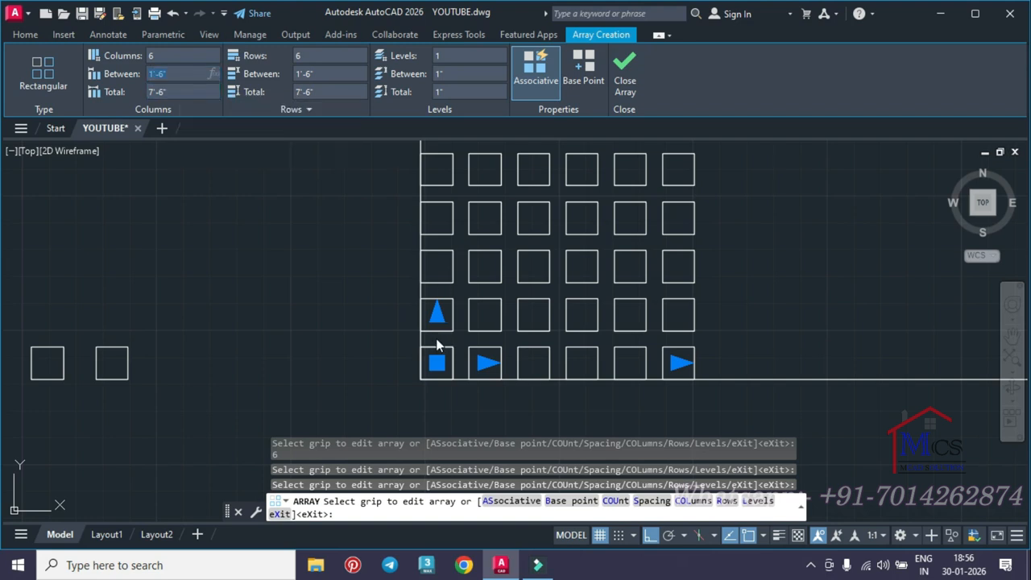
key("Escape")
Step: Add a vertical linear dimension to the gap between the array's two lowest rows, beside the first column
scroll(398, 356, "up", 2)
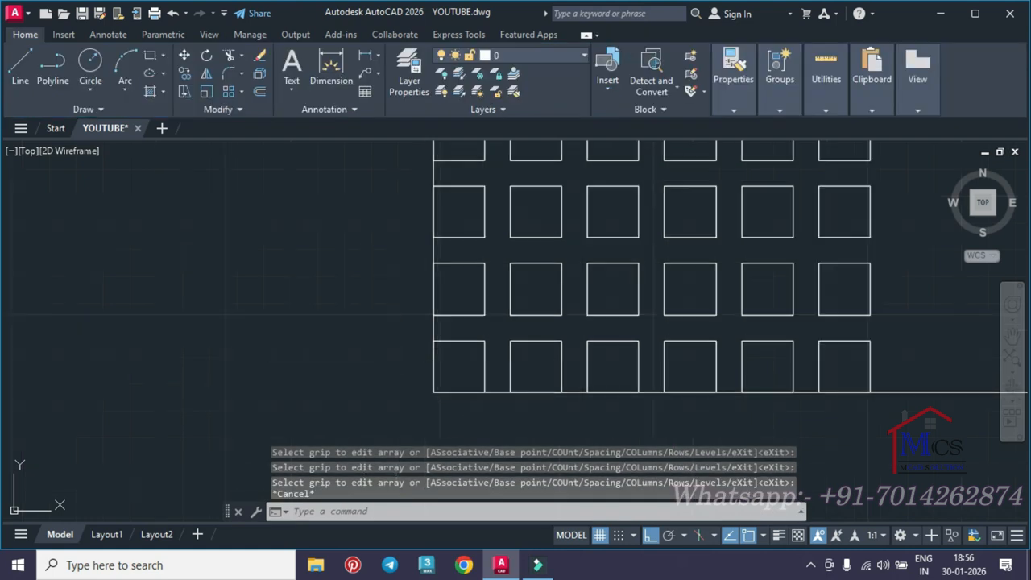
key("Escape")
middle_click_drag(434, 357, 379, 339)
key("Escape")
type("DLI")
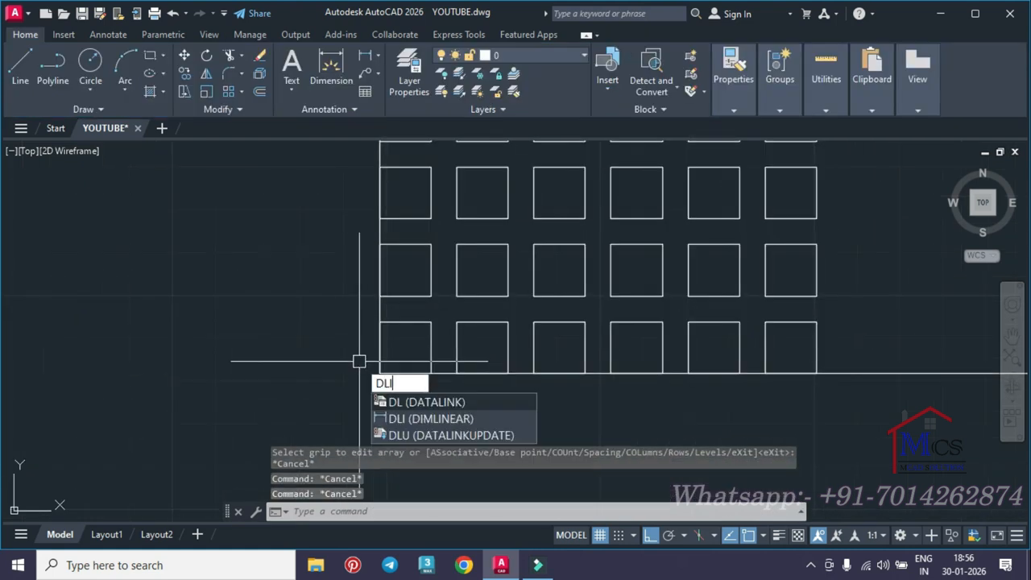
key("Return")
left_click(380, 323)
left_click(376, 297)
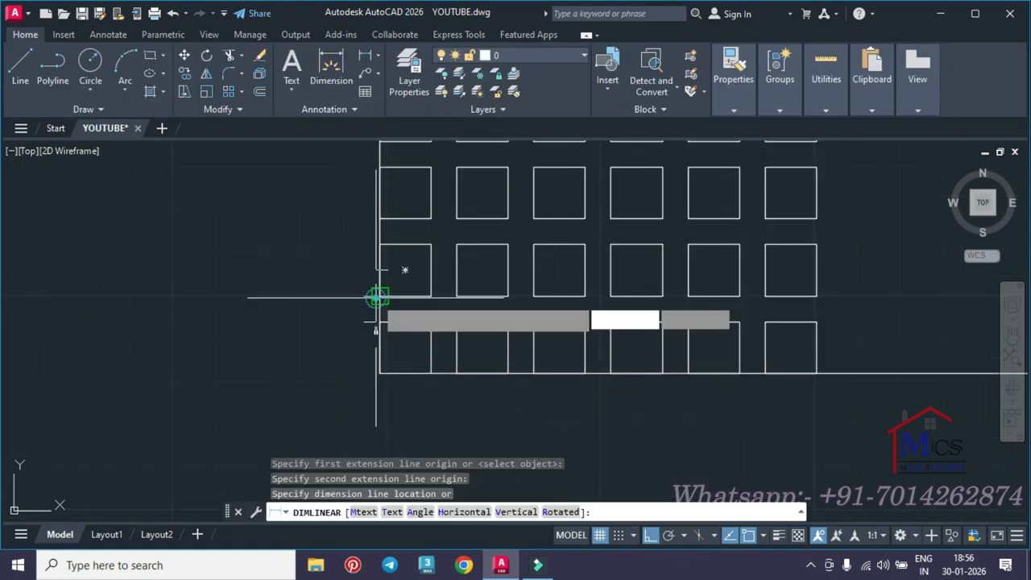
left_click(359, 300)
key("Return")
key("Escape")
key("Escape")
scroll(389, 290, "up", 2)
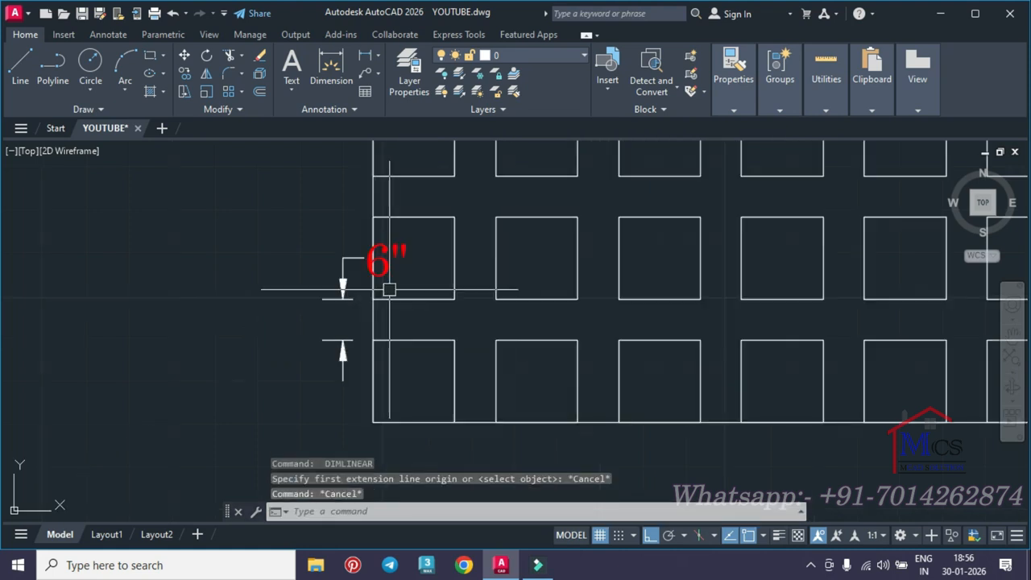
Step: Add a vertical linear dimension for the height of the array's lower-left square, placed outside the gap dimension
scroll(410, 295, "down", 2)
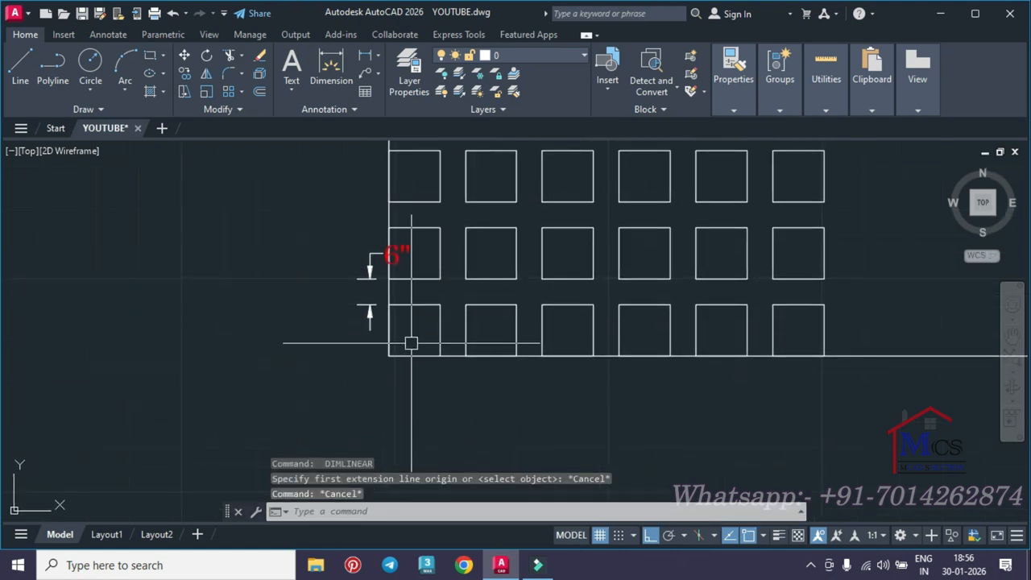
type("DLI")
key("Return")
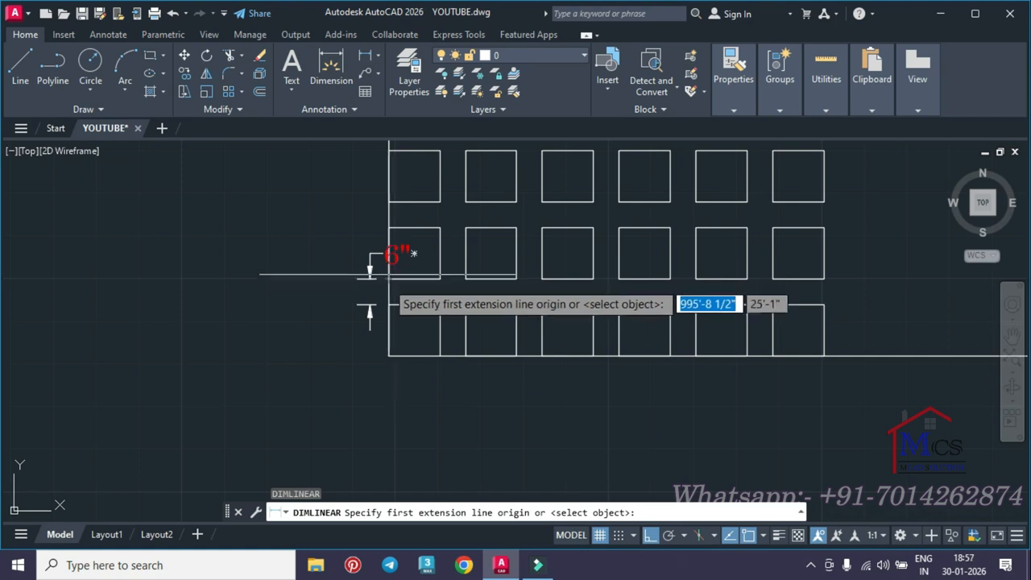
left_click(384, 306)
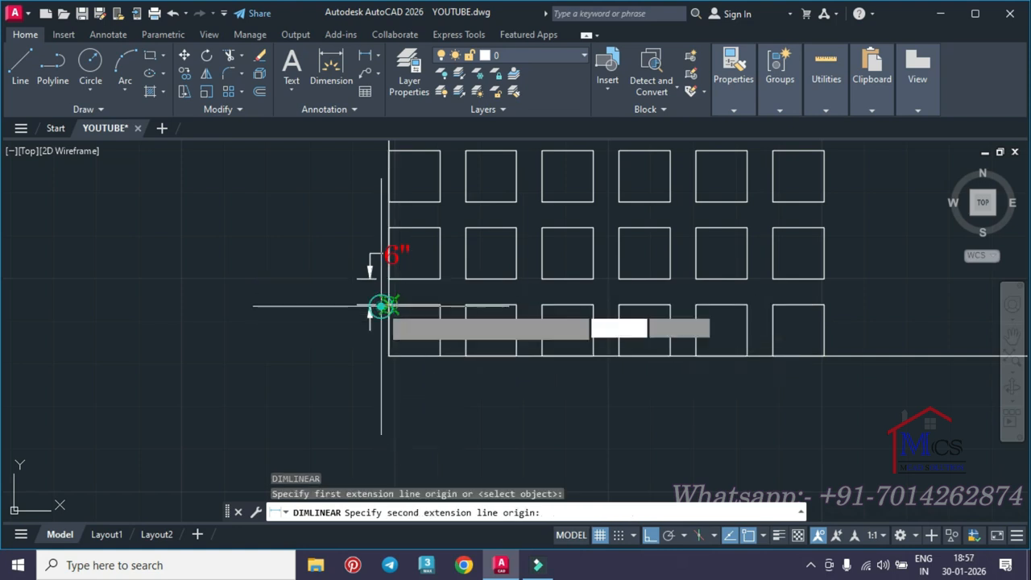
left_click(388, 355)
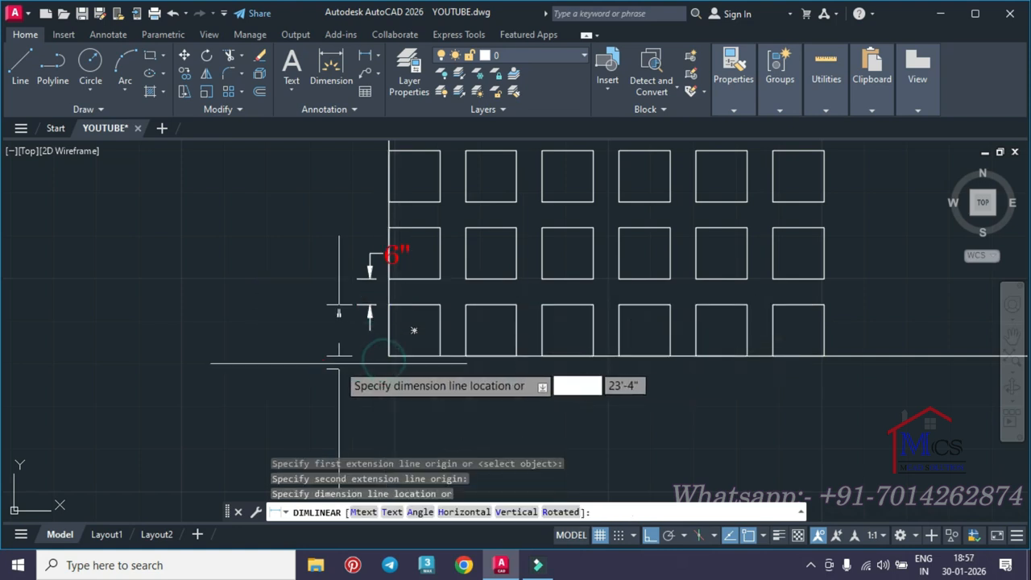
left_click(323, 364)
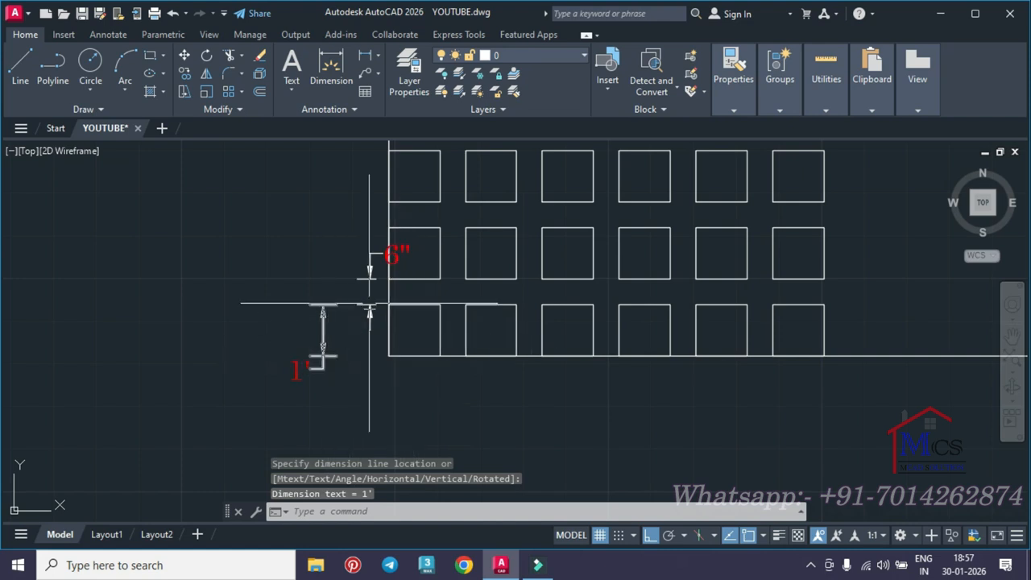
Step: Select the square array and set its column spacing to 24 inches
left_click(395, 353)
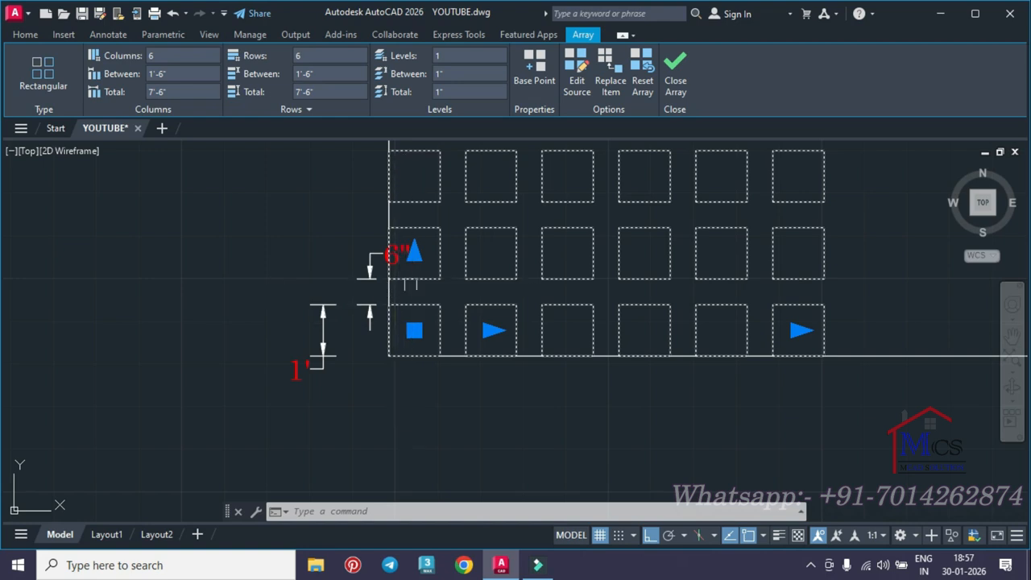
left_click(173, 74)
type("24")
key("Return")
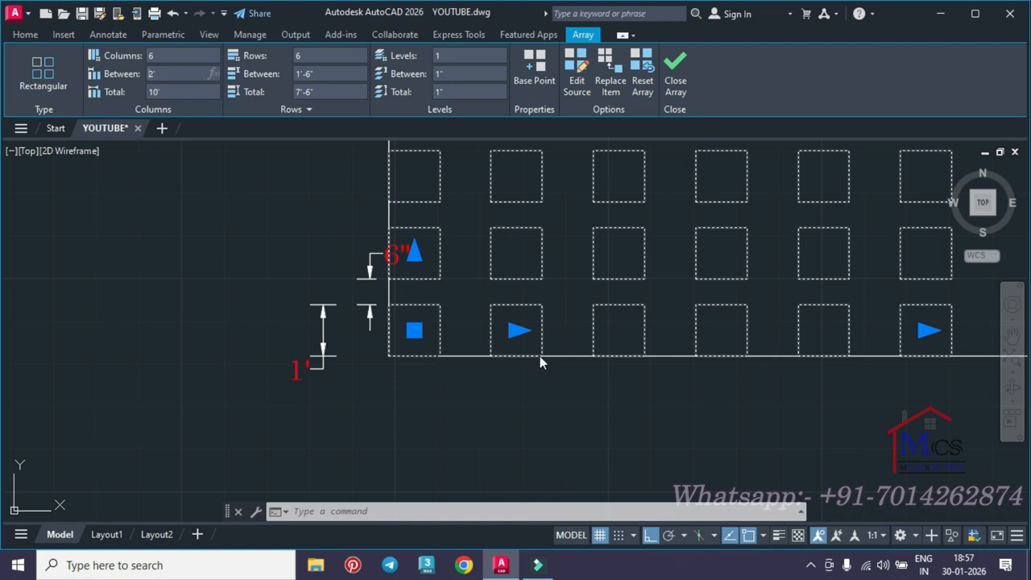
Step: Set the array's row spacing to 24 inches and clear the selection
left_click(330, 73)
type("24")
key("Return")
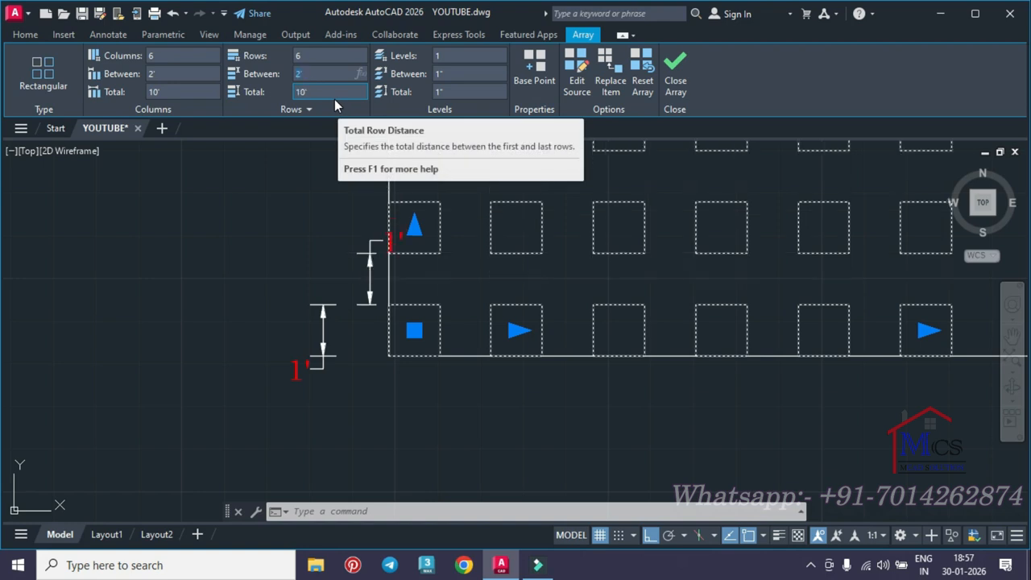
scroll(414, 230, "down", 4)
scroll(367, 348, "up", 2)
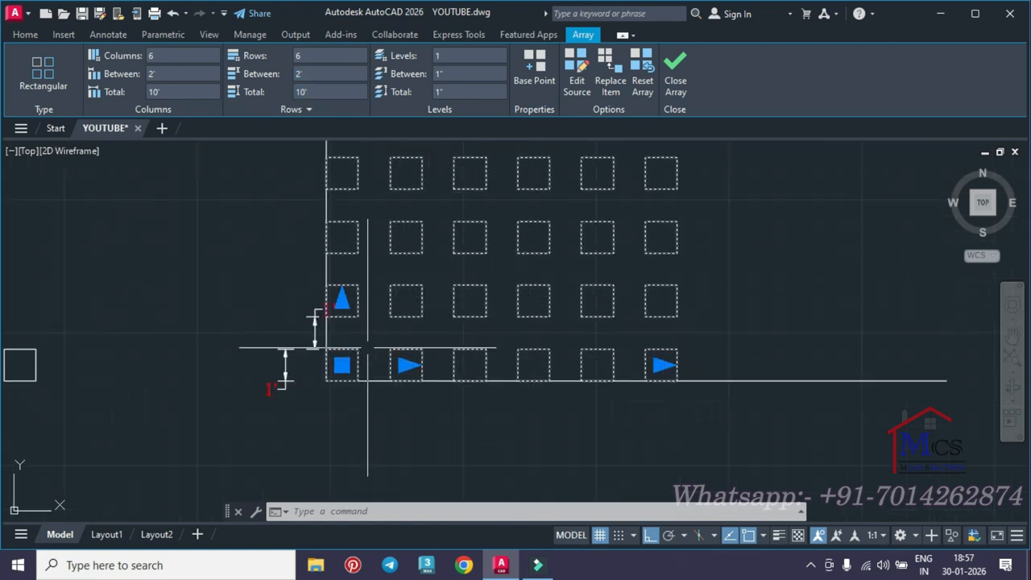
key("Escape")
scroll(367, 348, "up", 2)
key("Escape")
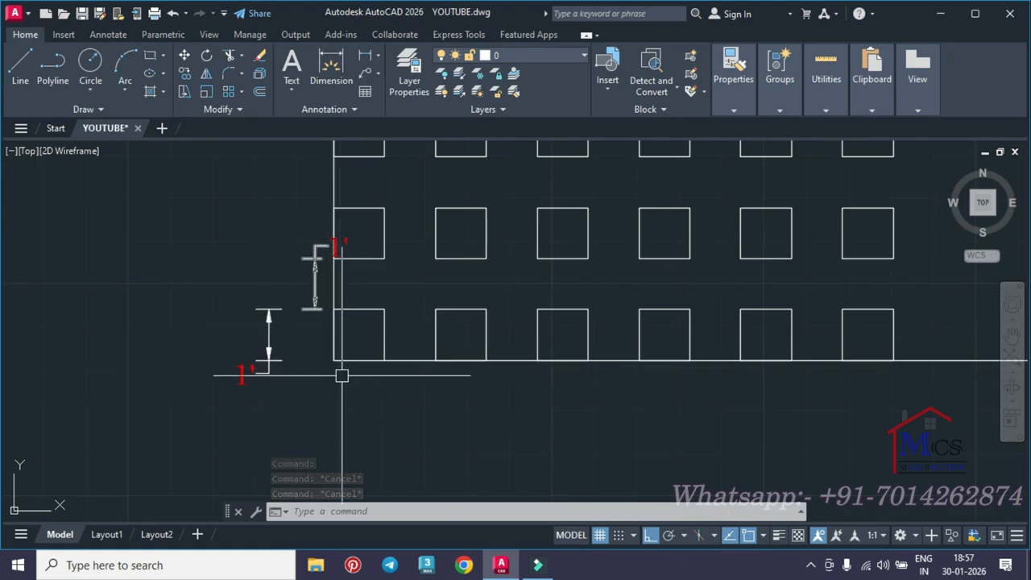
Step: Highlight the whole 6-by-6 array to examine it as one object, and clear the selection
scroll(371, 302, "down", 5)
scroll(394, 282, "up", 3)
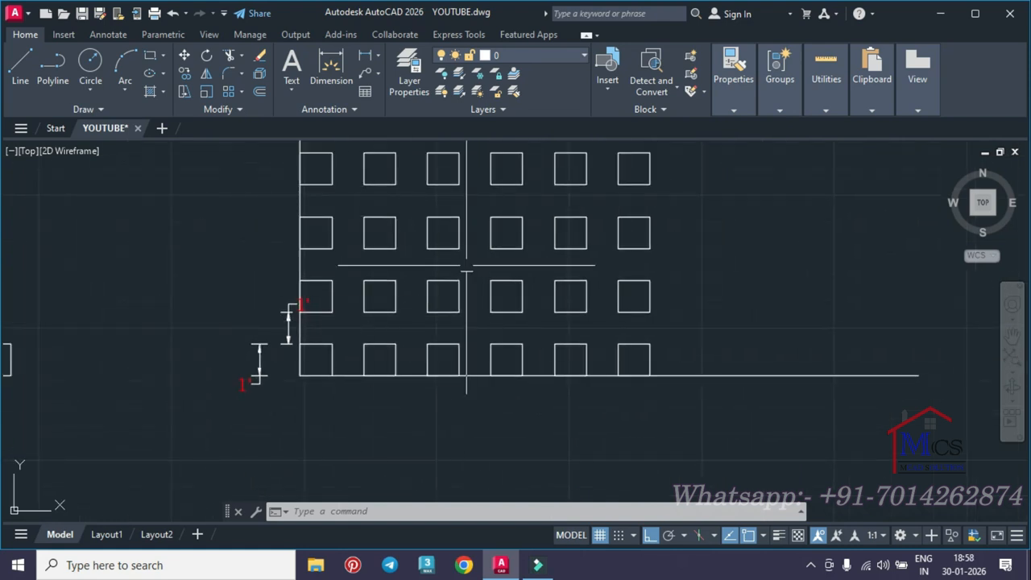
left_click(452, 288)
left_click(414, 269)
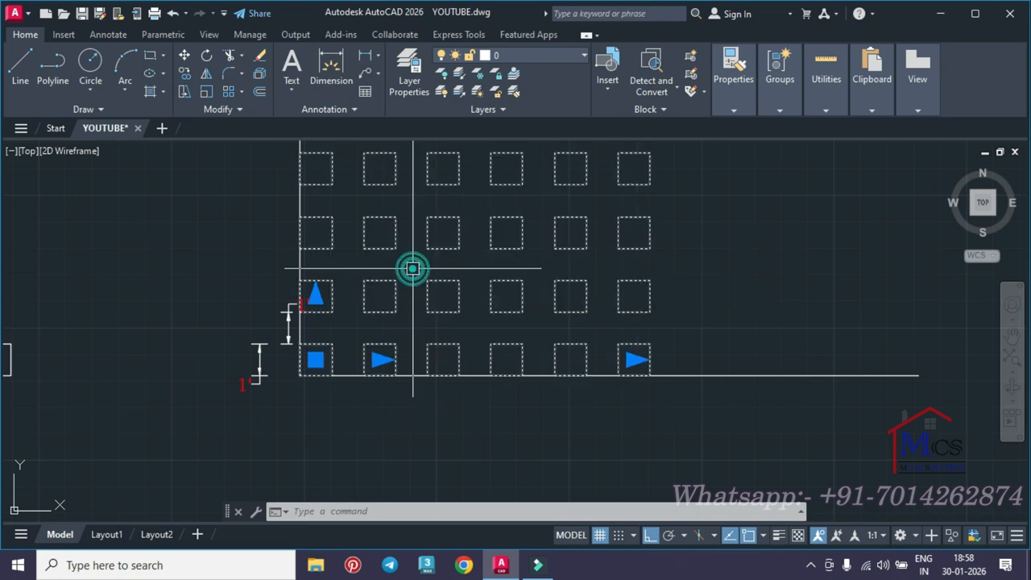
scroll(524, 309, "down", 4)
middle_click_drag(525, 310, 461, 325)
scroll(488, 301, "up", 2)
key("Escape")
middle_click_drag(520, 336, 463, 325)
Step: Copy the last square of the manually copied row to the empty space beyond the right end of the horizontal line
left_click(58, 368)
type("co")
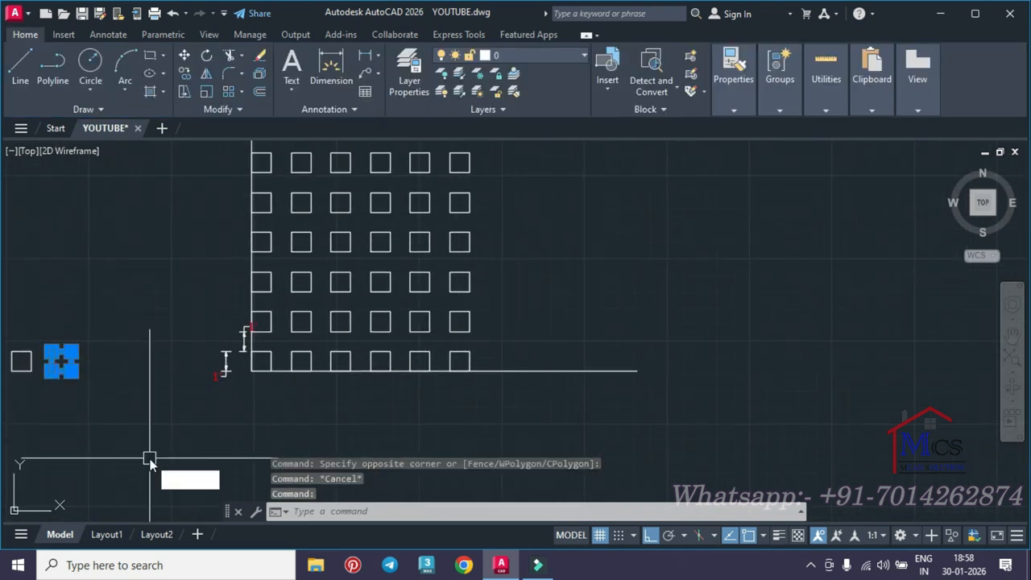
key("Return")
left_click(114, 417)
left_click(786, 419)
key("Return")
middle_click_drag(768, 416, 656, 392)
key("Escape")
Step: Create an associative rectangular array of the copied square with 4 columns and 3 rows at 1'-6" spacing
left_click(630, 348)
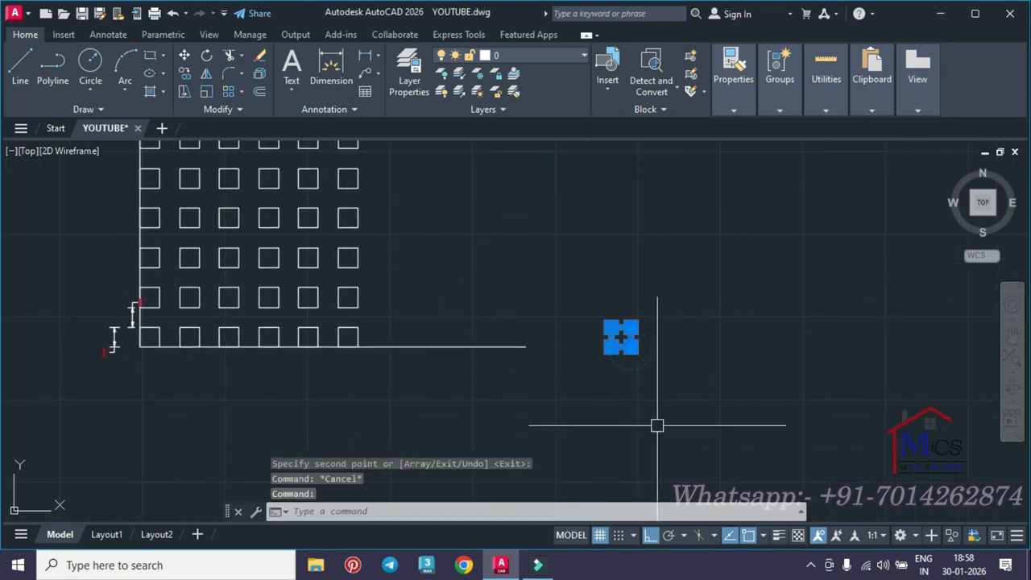
type("AR")
key("Return")
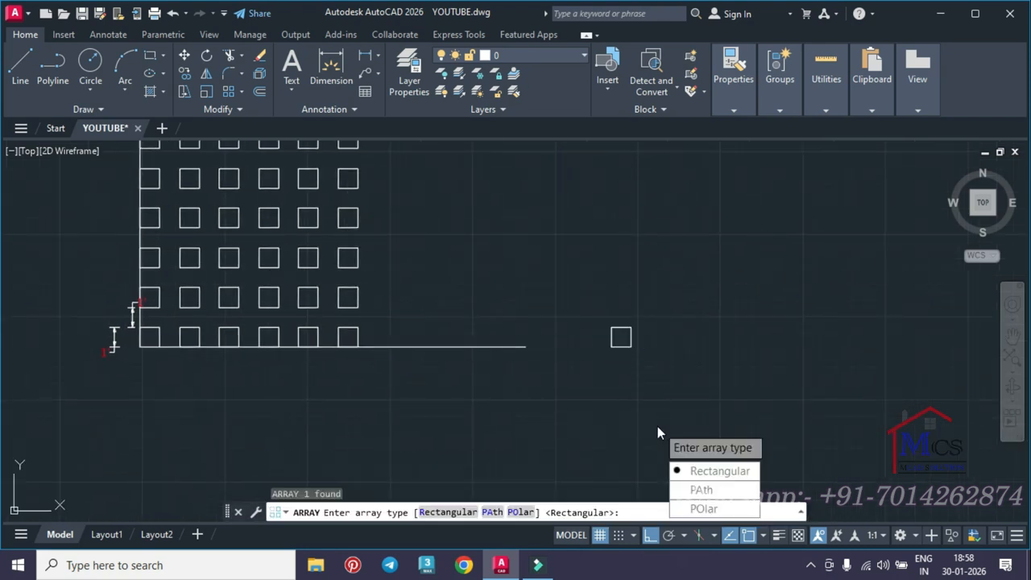
left_click(715, 472)
middle_click_drag(611, 351, 432, 338)
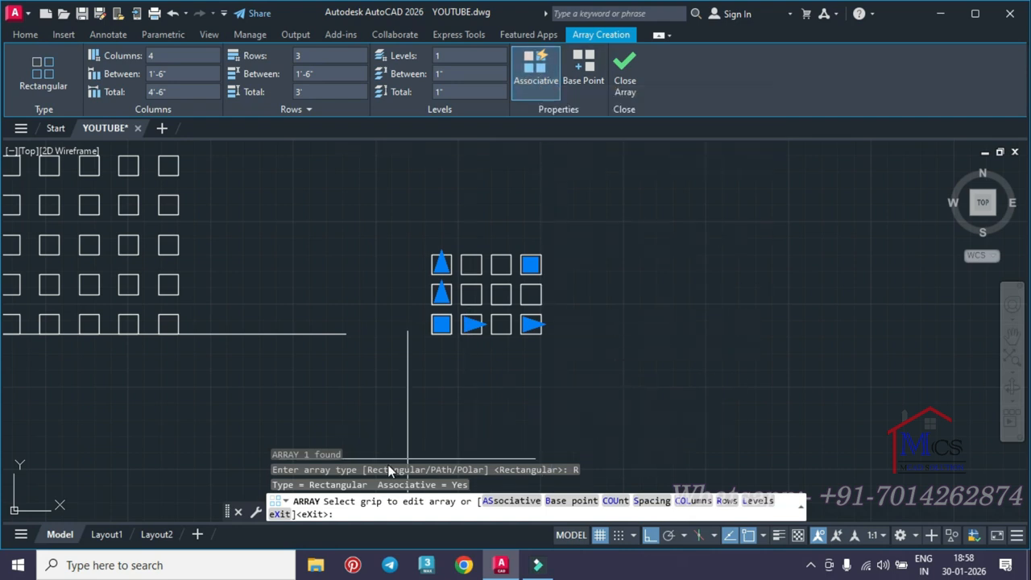
key("Escape")
Step: Move the 6-by-6 square array horizontally to the right, away from the vertical line
middle_click_drag(252, 301, 434, 359)
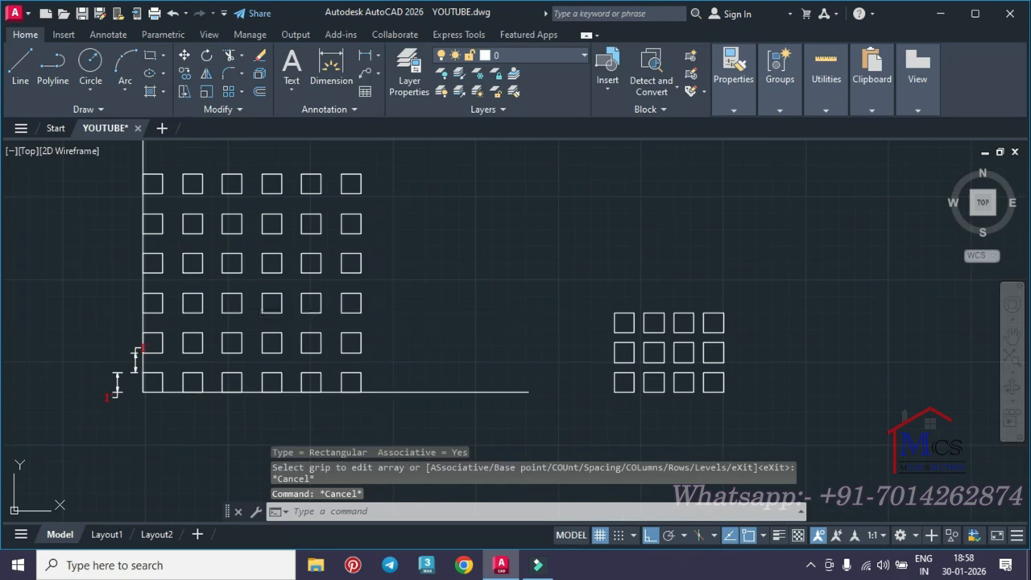
left_click(362, 306)
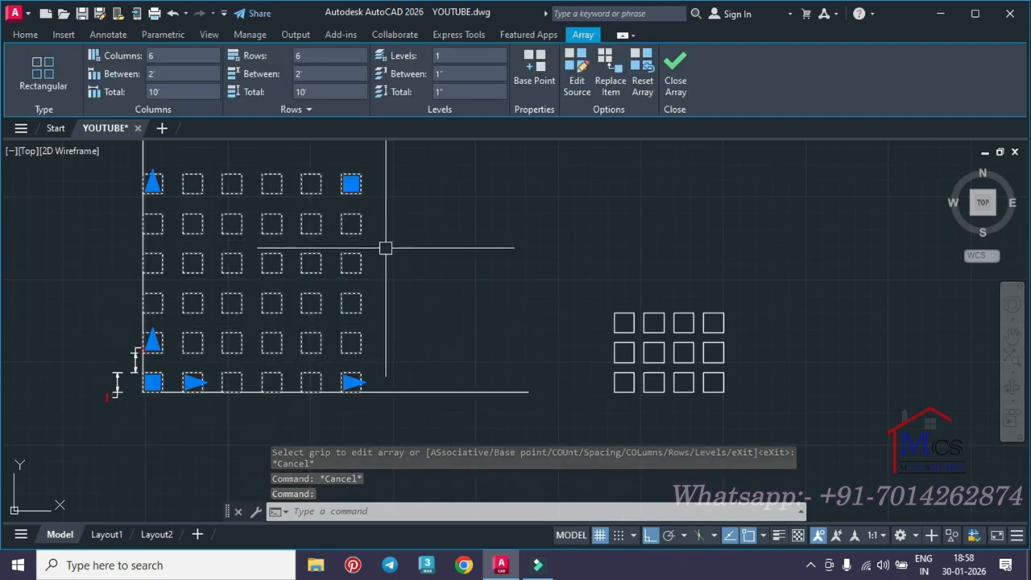
key("Escape")
left_click(362, 178)
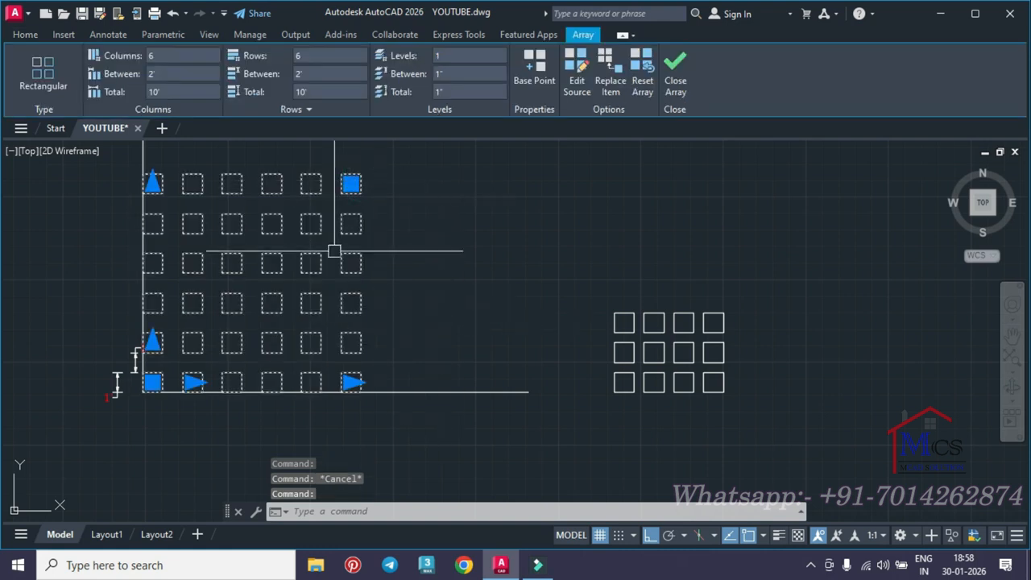
type("m")
key("Return")
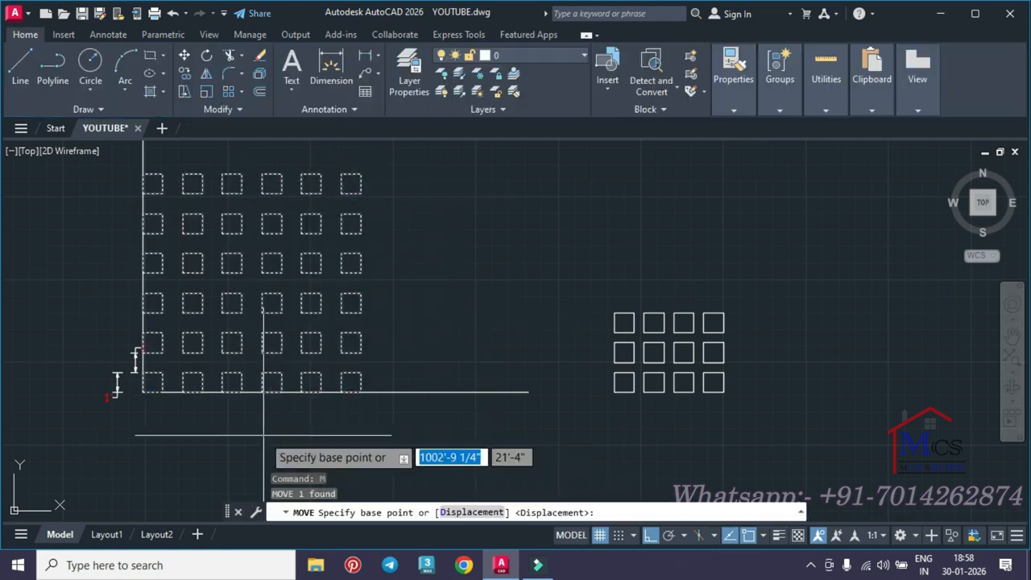
left_click(264, 436)
left_click(354, 442)
Step: Move the 6-by-6 square array straight up, clear of the horizontal line
left_click(411, 382)
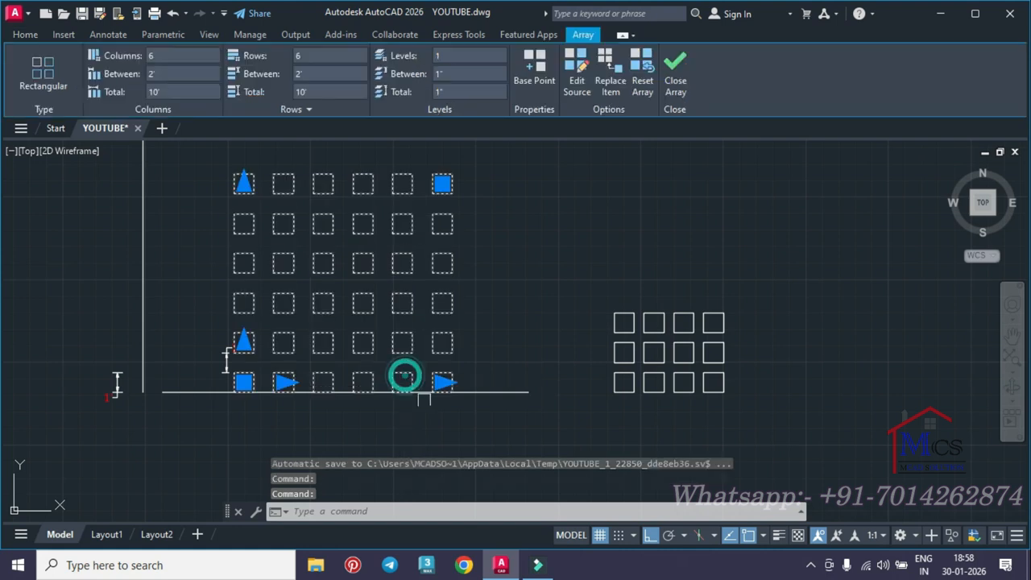
type("m")
key("Return")
left_click(569, 435)
left_click(568, 363)
key("Return")
key("Escape")
key("Escape")
Step: Select the 4-by-3 square array to examine it as a single object, and clear the selection
middle_click_drag(573, 352, 430, 338)
left_click(514, 336)
left_click(466, 392)
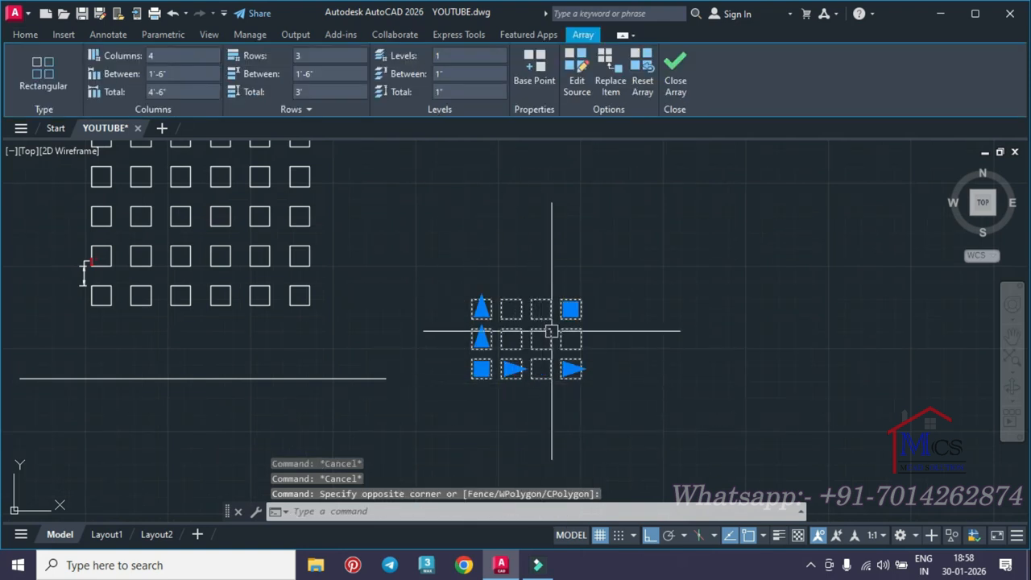
middle_click_drag(481, 362, 744, 333)
key("Escape")
key("Escape")
Step: Copy the last square of the manually copied row to the empty space right of the 4-by-3 array
scroll(320, 386, "down", 2)
middle_click_drag(320, 386, 507, 339)
left_click(356, 313)
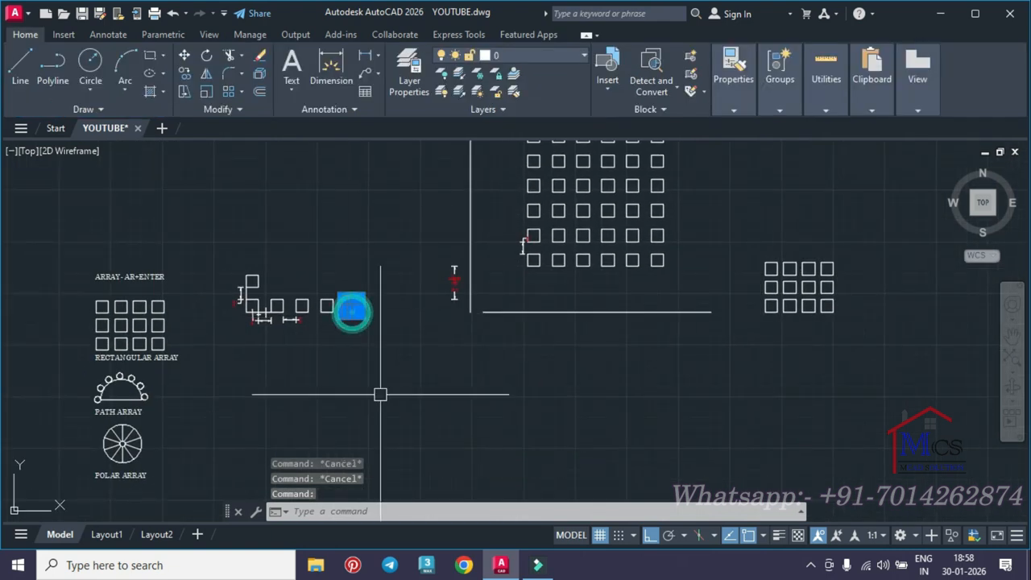
type("co")
key("Return")
left_click(373, 346)
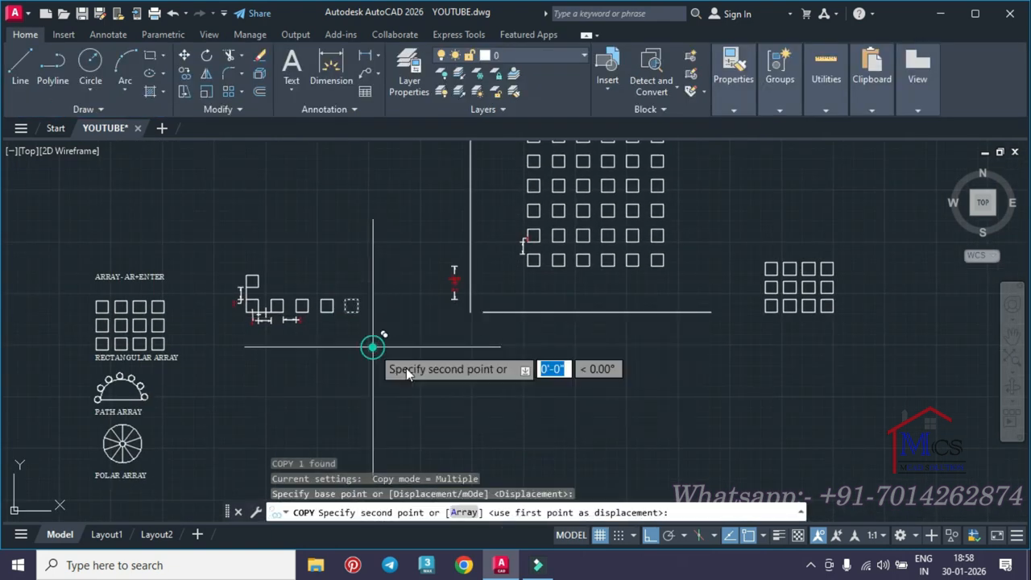
middle_click_drag(689, 401, 292, 382)
left_click(585, 341)
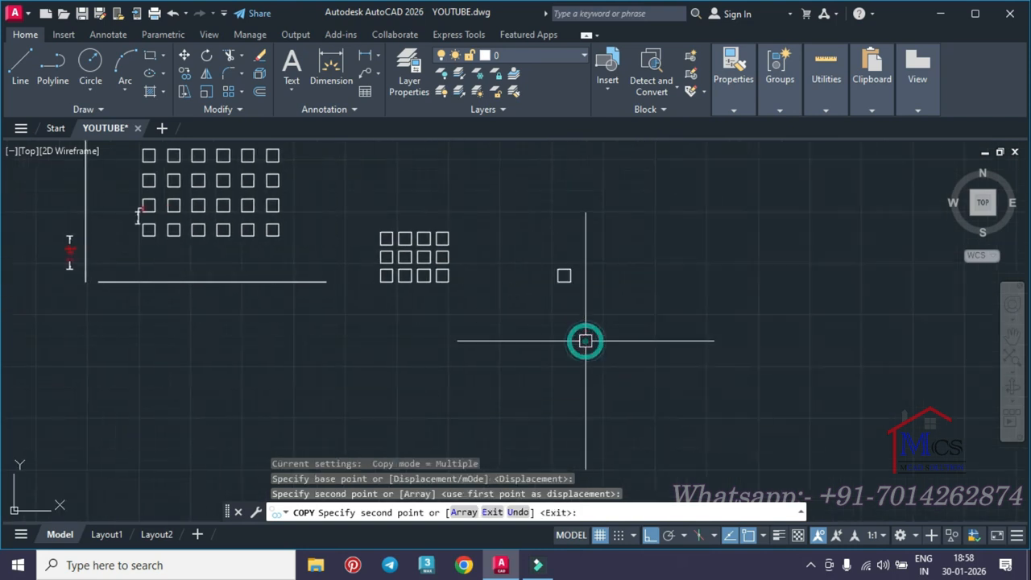
key("Escape")
Step: Create a non-associative rectangular array of the new square with 4 columns and 3 rows at 1'-6" spacing
scroll(552, 286, "up", 4)
key("Escape")
middle_click_drag(593, 309, 552, 373)
left_click(522, 333)
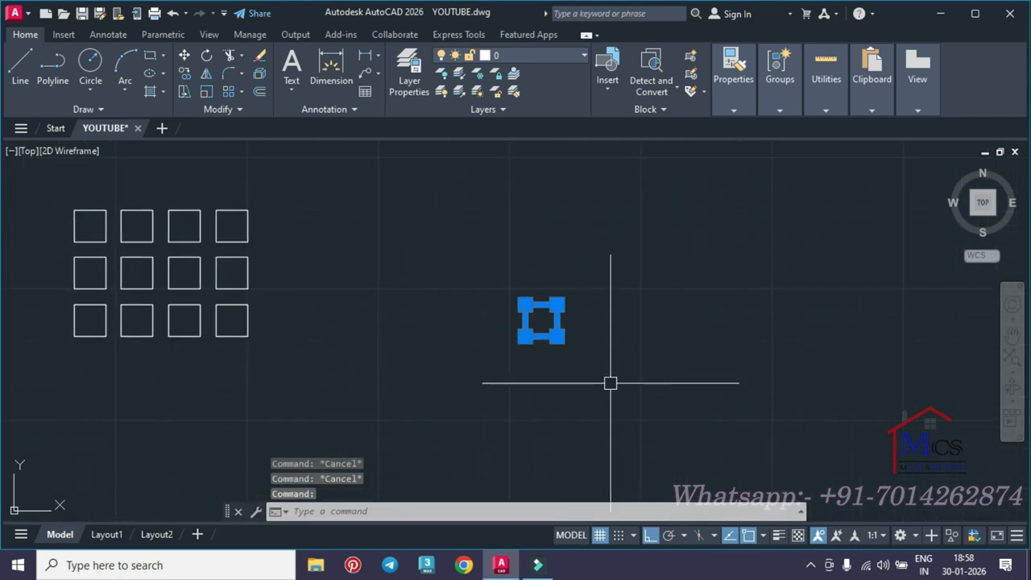
type("AR")
key("Return")
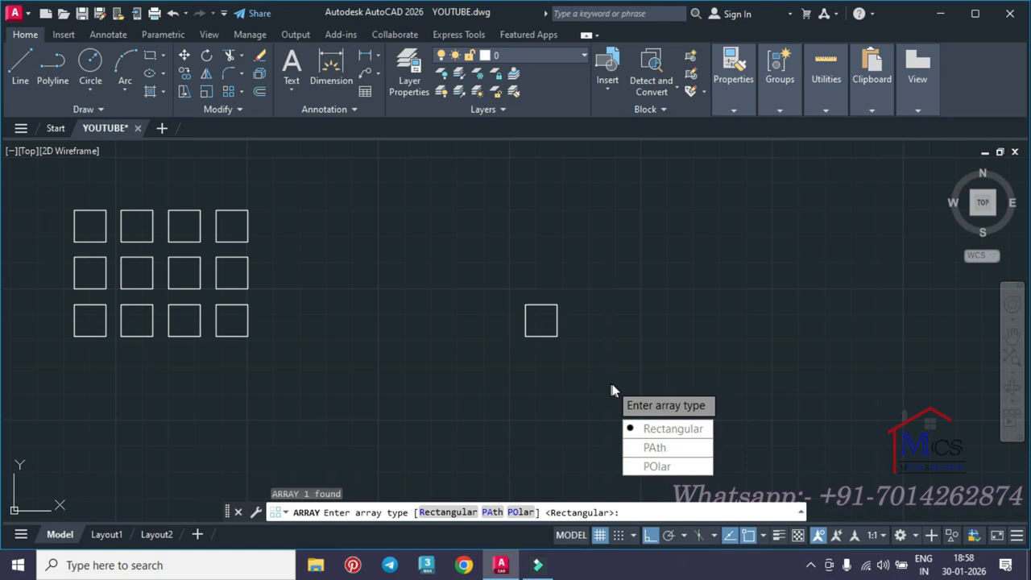
left_click(668, 428)
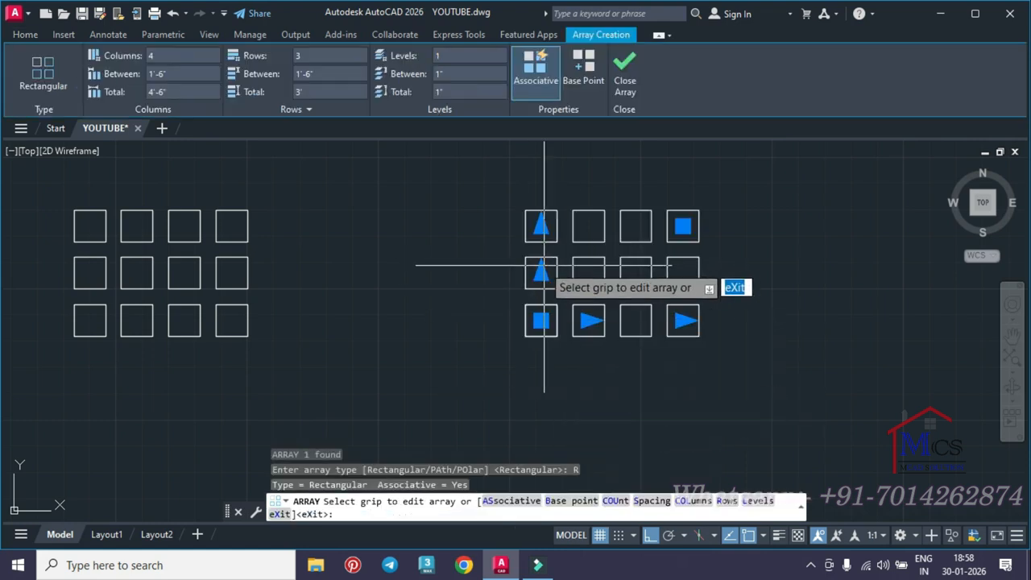
middle_click_drag(543, 285, 530, 327)
left_click(537, 78)
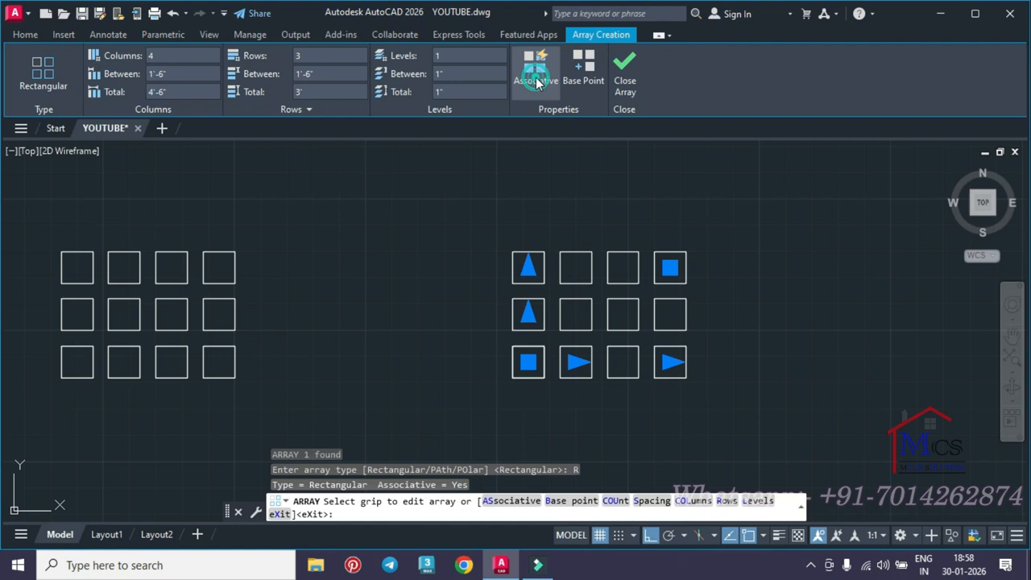
left_click(617, 77)
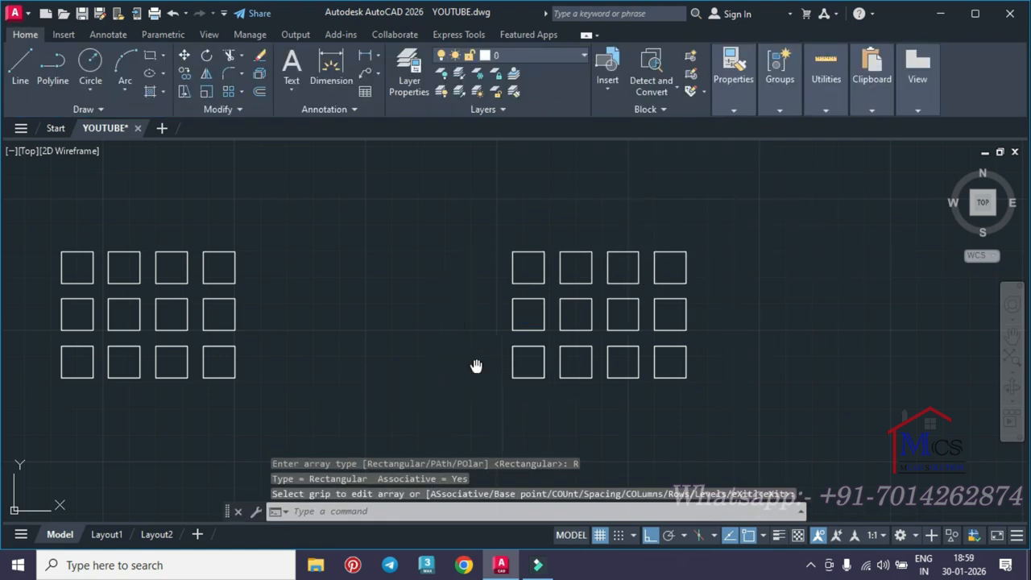
Step: Select the associative 4-by-3 array to compare it with the non-associative one, and clear the selection
middle_click_drag(476, 366, 636, 360)
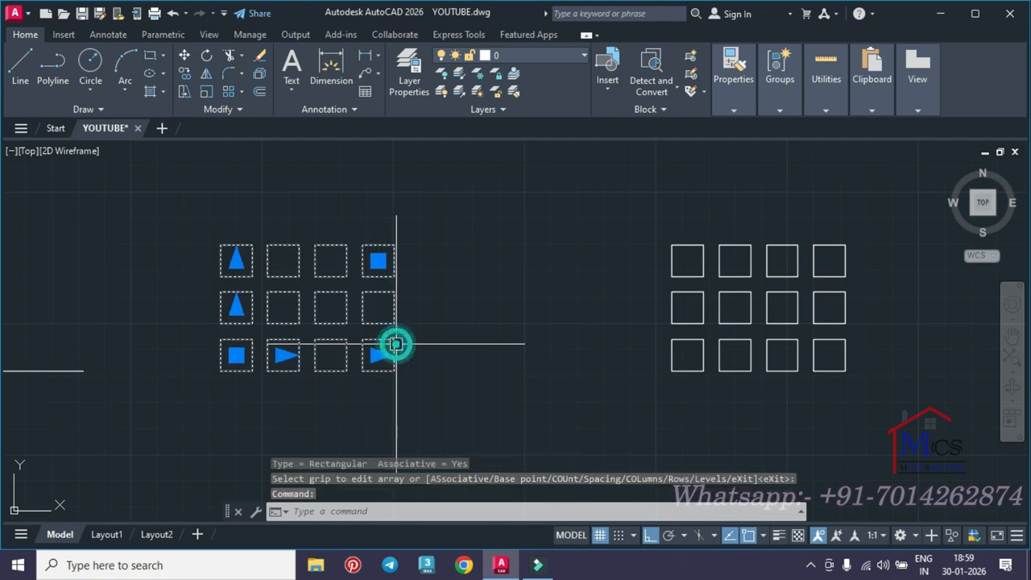
left_click(395, 345)
middle_click_drag(508, 333, 440, 334)
key("Escape")
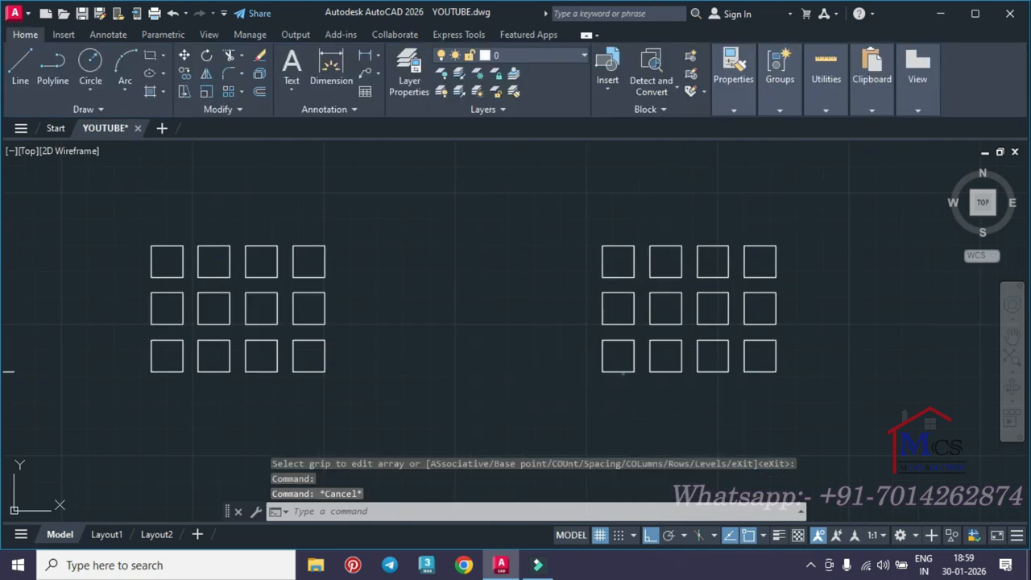
Step: Select squares of the non-associative array one by one to examine them as separate objects, and clear the selection
left_click(622, 372, "ctrl")
left_click(679, 368, "ctrl")
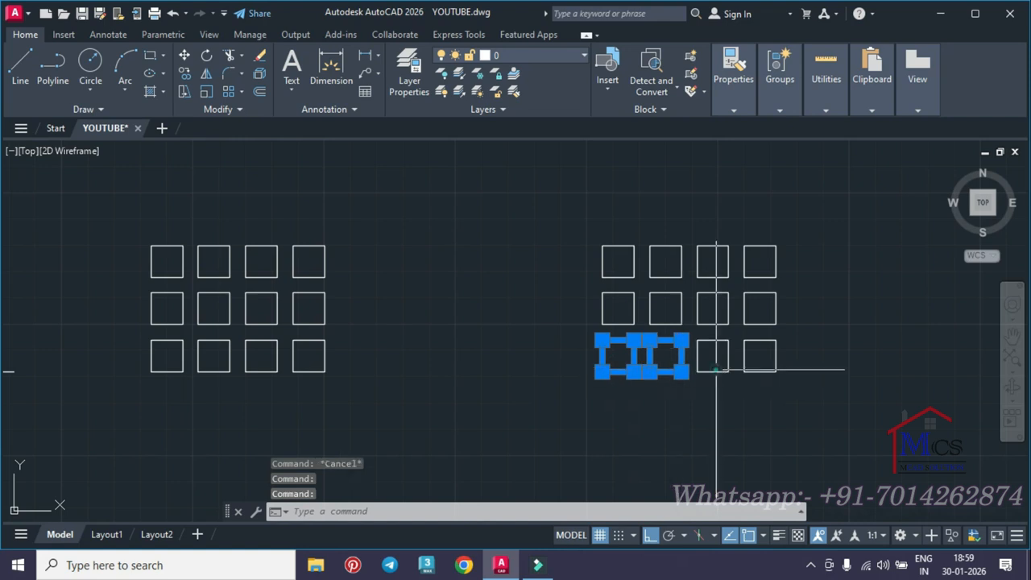
left_click(716, 370, "ctrl")
left_click(760, 369, "ctrl")
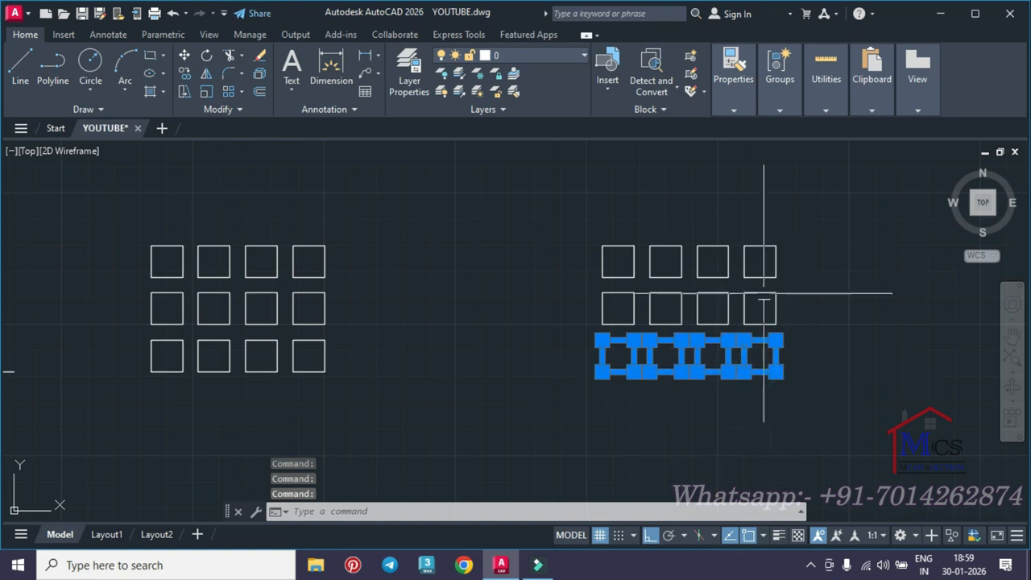
left_click(617, 293, "ctrl")
left_click(665, 293, "ctrl")
mouse_move(666, 292)
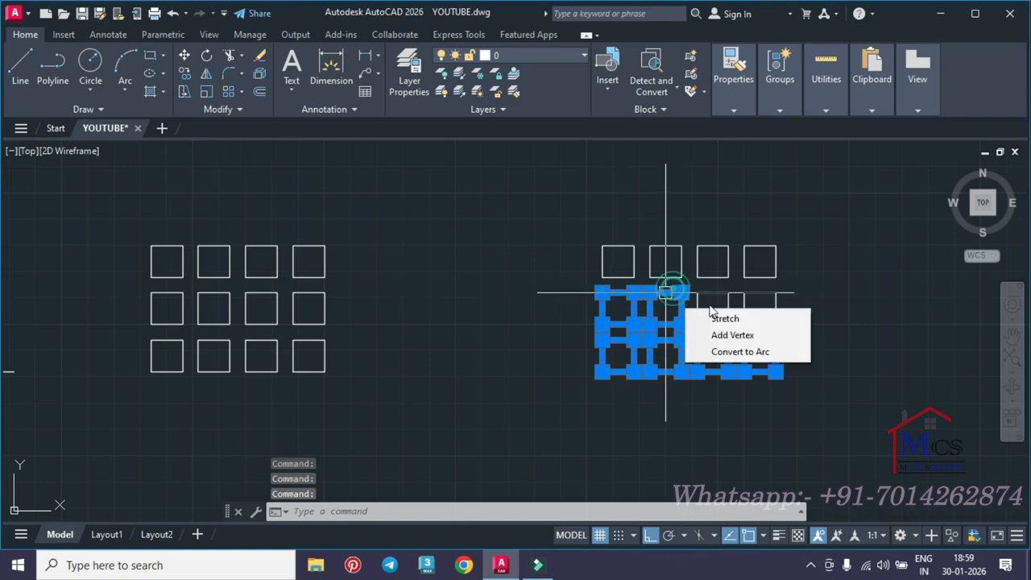
left_click(729, 310, "ctrl")
left_click(763, 294, "ctrl")
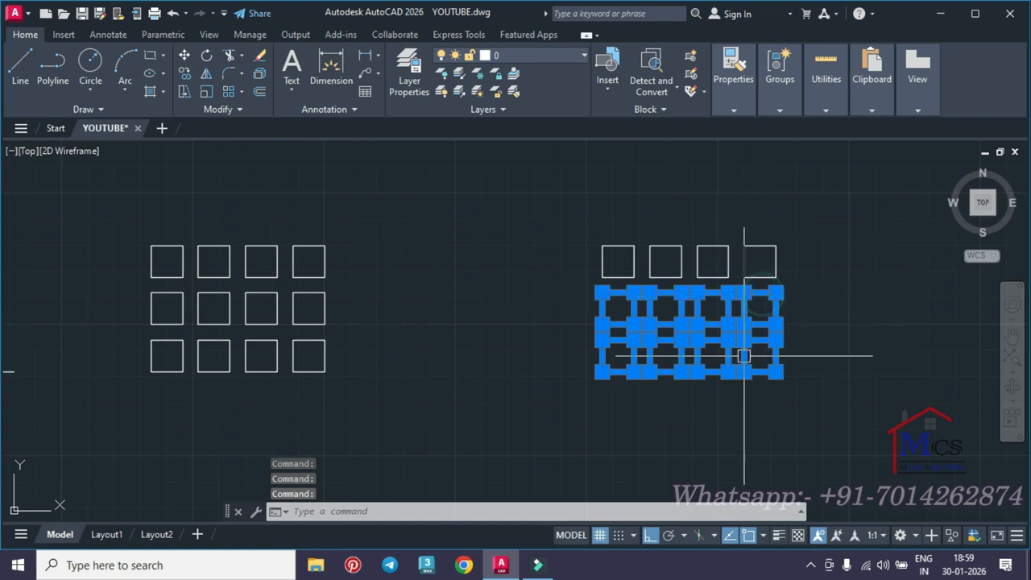
left_click(616, 245, "ctrl")
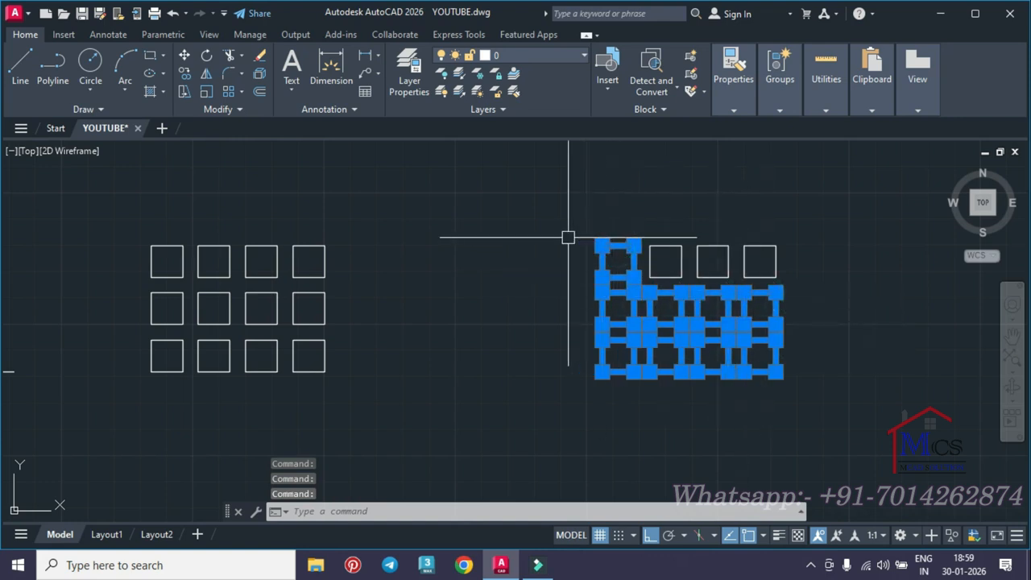
key("Escape")
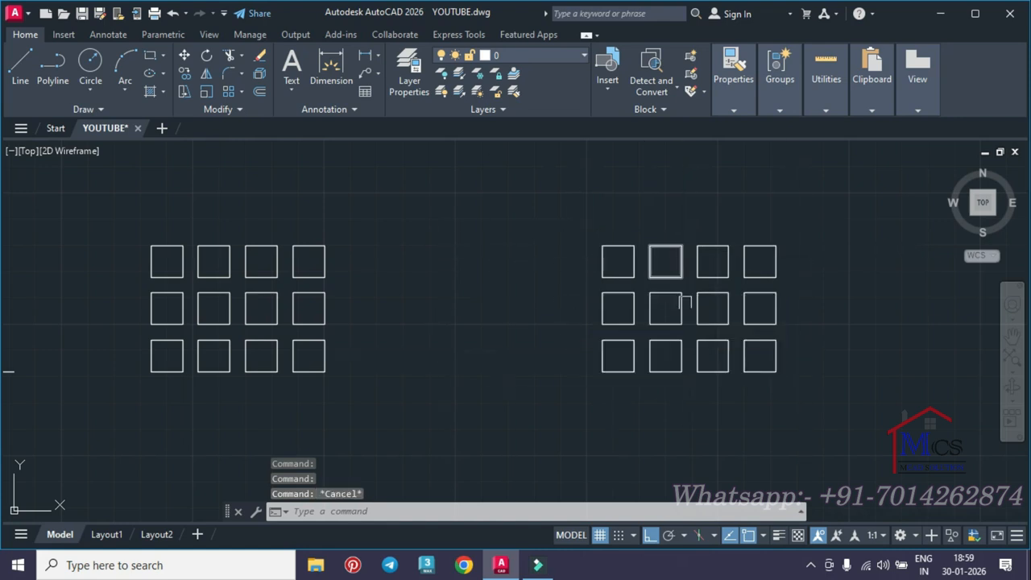
Step: Highlight the associative array again to examine its column, row and spacing settings, and clear the selection
middle_click_drag(693, 307, 592, 291)
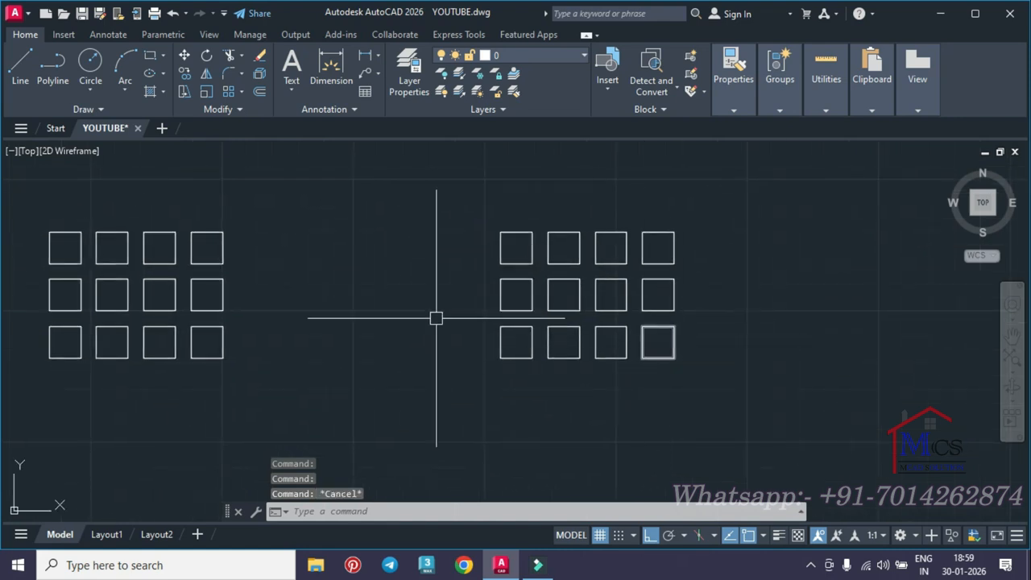
left_click(223, 256)
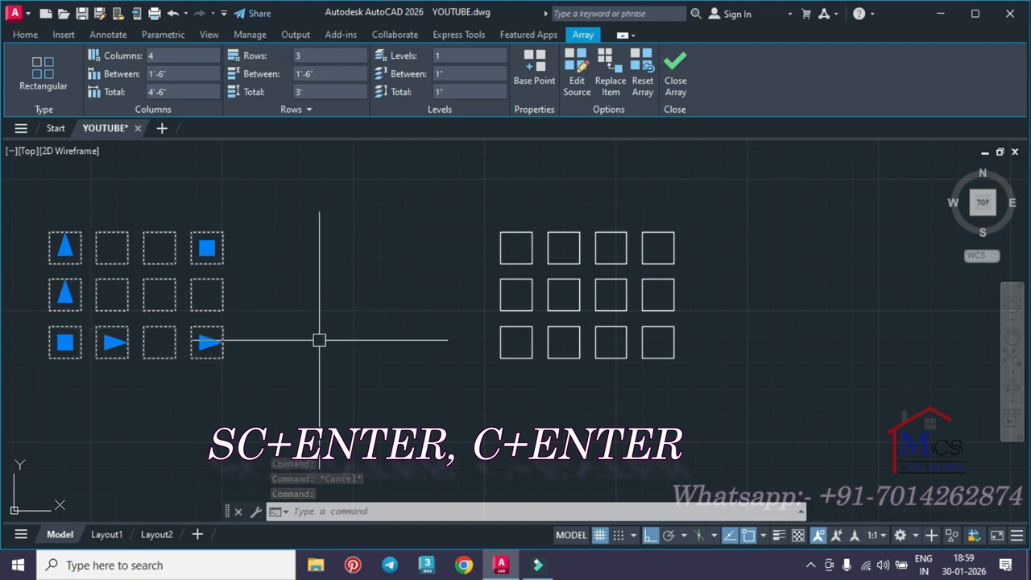
mouse_move(254, 343)
middle_mouse_down()
mouse_move(374, 347)
mouse_move(478, 376)
middle_mouse_up()
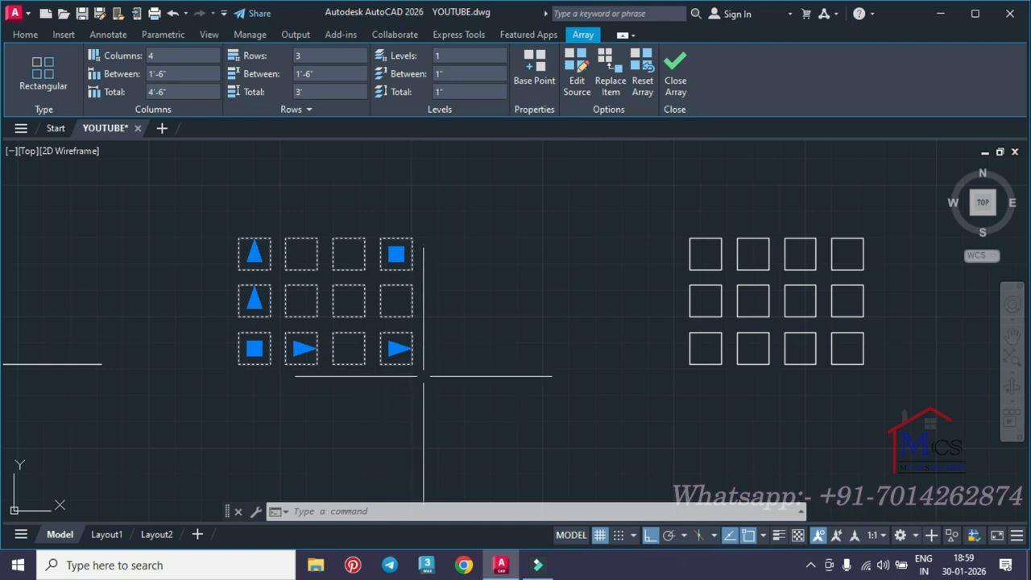
middle_click_drag(551, 360, 438, 355)
key("Escape")
key("Escape")
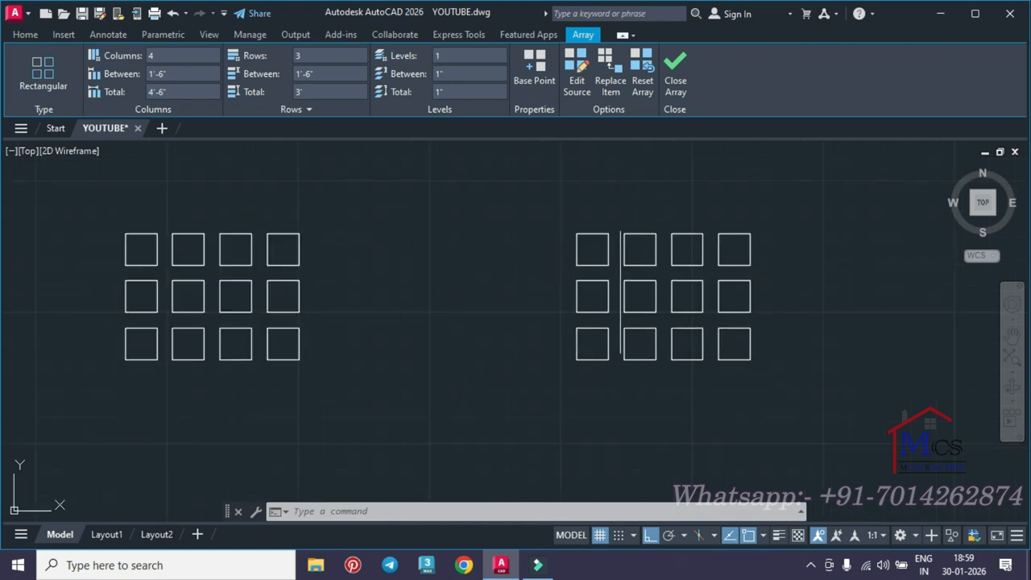
Step: Move the three right-hand columns of the non-associative array to the right, widening the gap after the first column
left_click(617, 218)
left_click(804, 422)
middle_click_drag(658, 392, 495, 380)
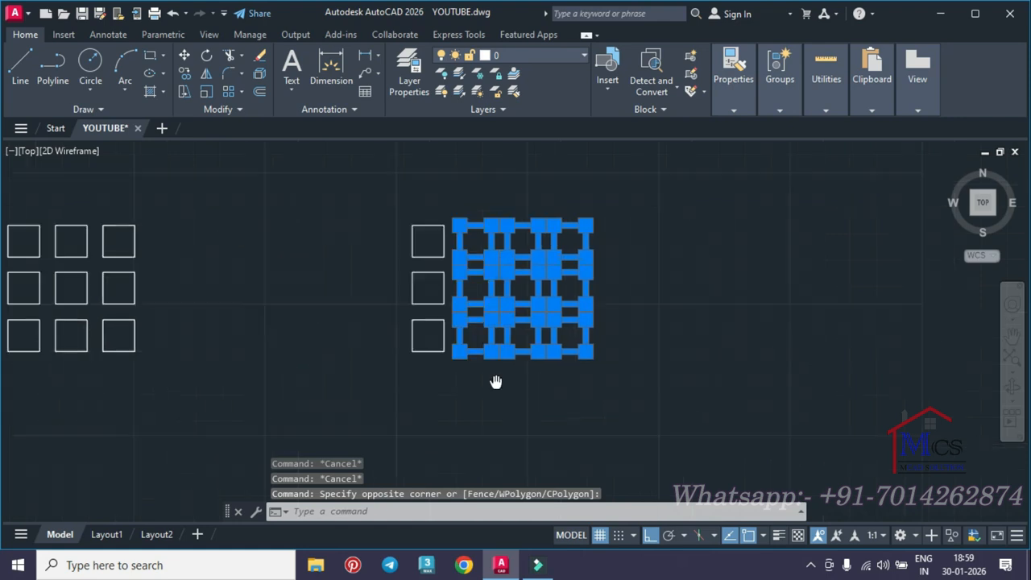
scroll(495, 380, "up", 2)
type("m")
key("Return")
left_click(391, 403)
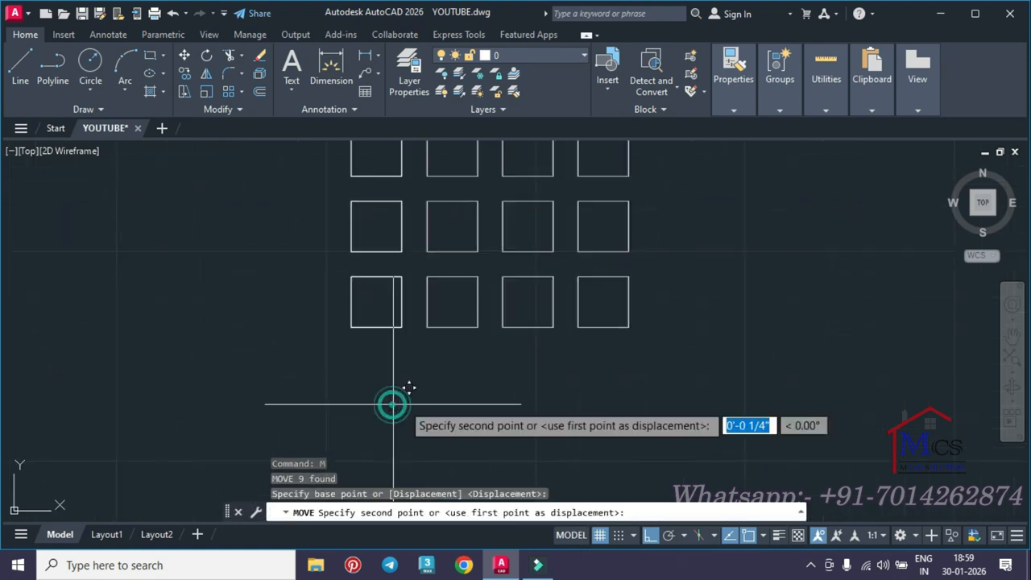
left_click(465, 411)
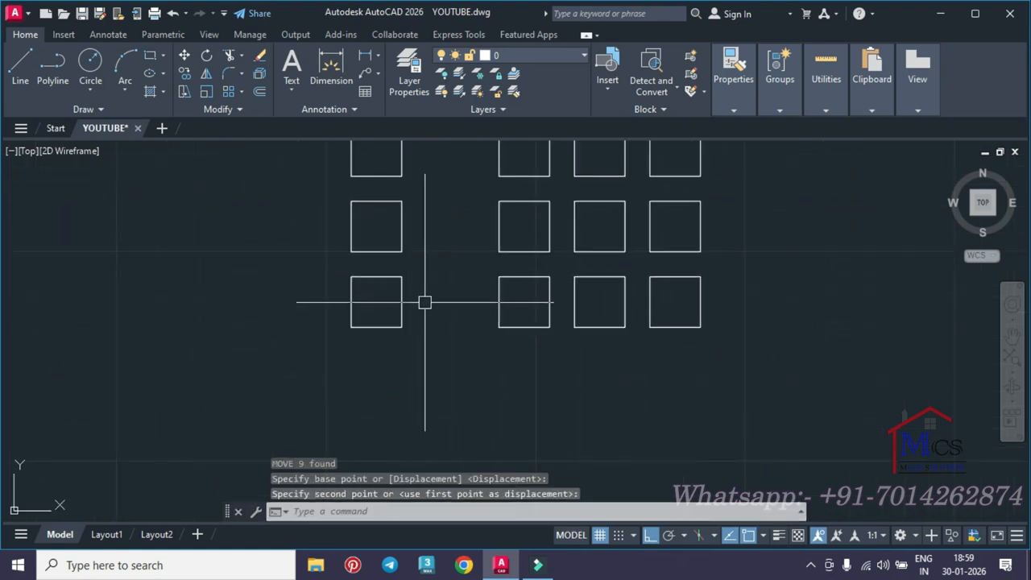
scroll(487, 303, "down", 2)
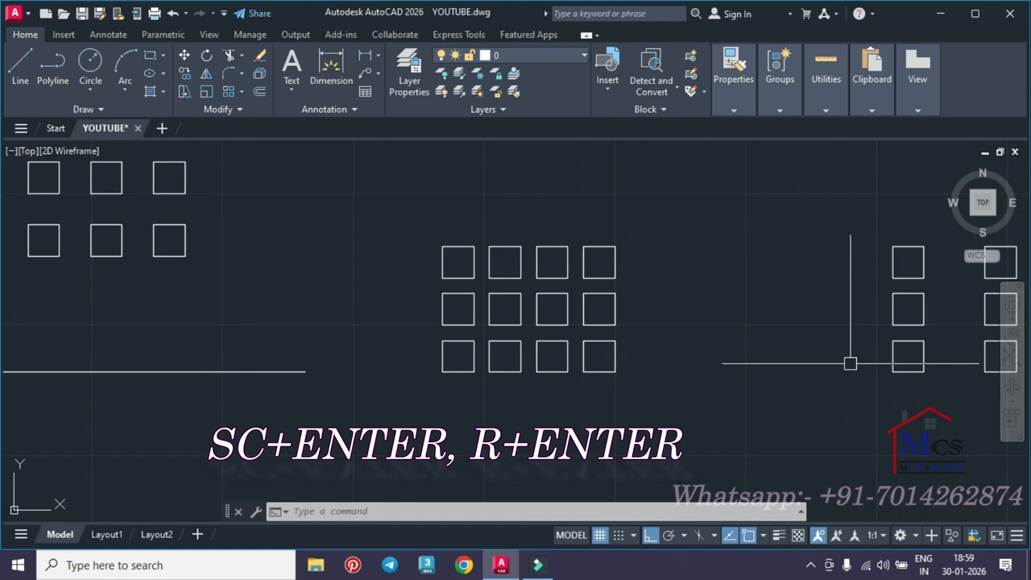
scroll(620, 304, "up", 2)
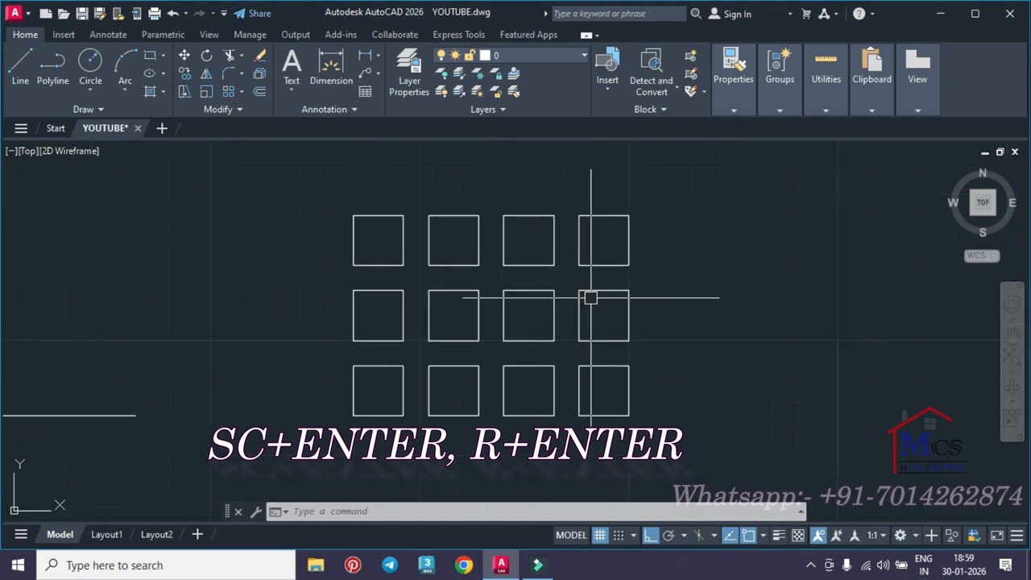
Step: Select the associative 4-by-3 array and extend it to 7 columns using its column count grip
left_click(577, 295)
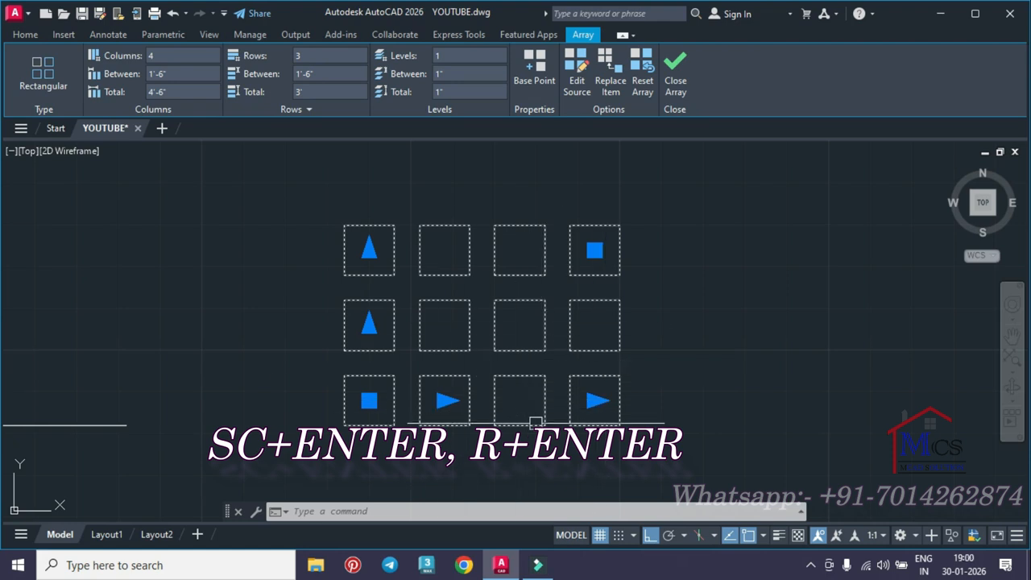
mouse_move(525, 469)
middle_mouse_down()
mouse_move(497, 438)
mouse_move(521, 368)
middle_mouse_up()
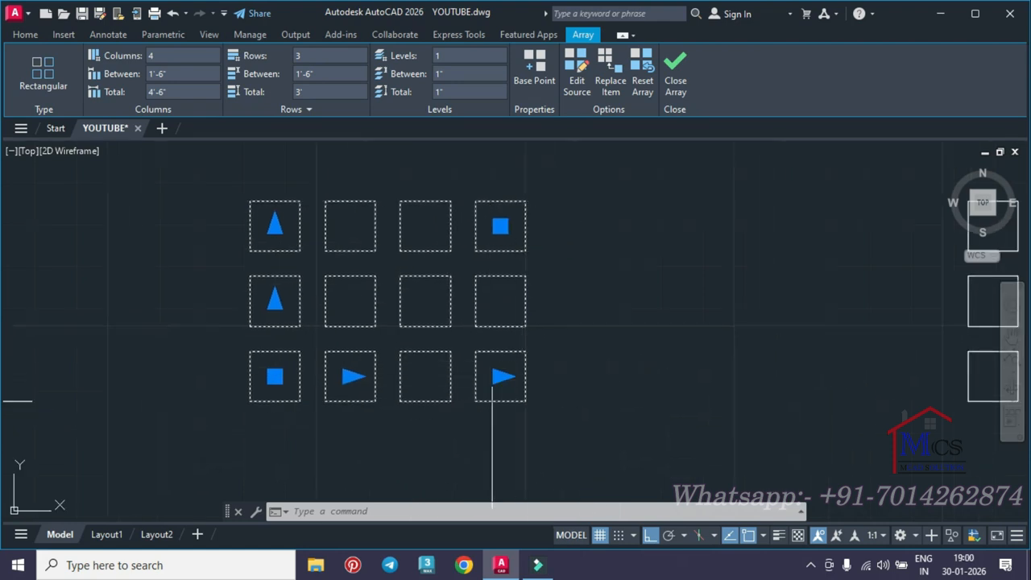
mouse_move(500, 376)
left_click(547, 405)
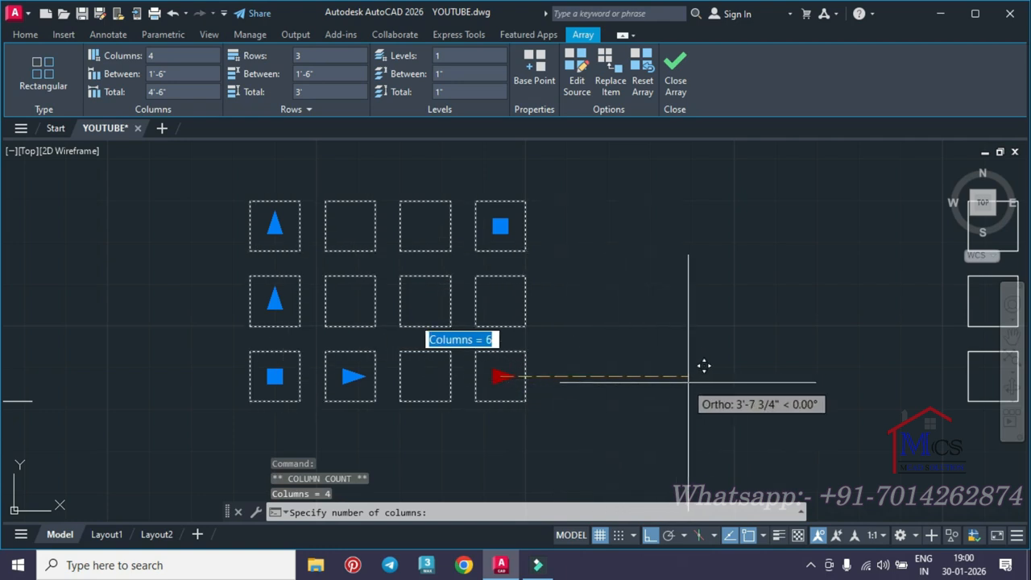
mouse_move(782, 363)
middle_mouse_down()
mouse_move(618, 387)
mouse_move(611, 363)
middle_mouse_up()
left_click(598, 378)
scroll(405, 375, "down", 4)
middle_click_drag(399, 366, 461, 394)
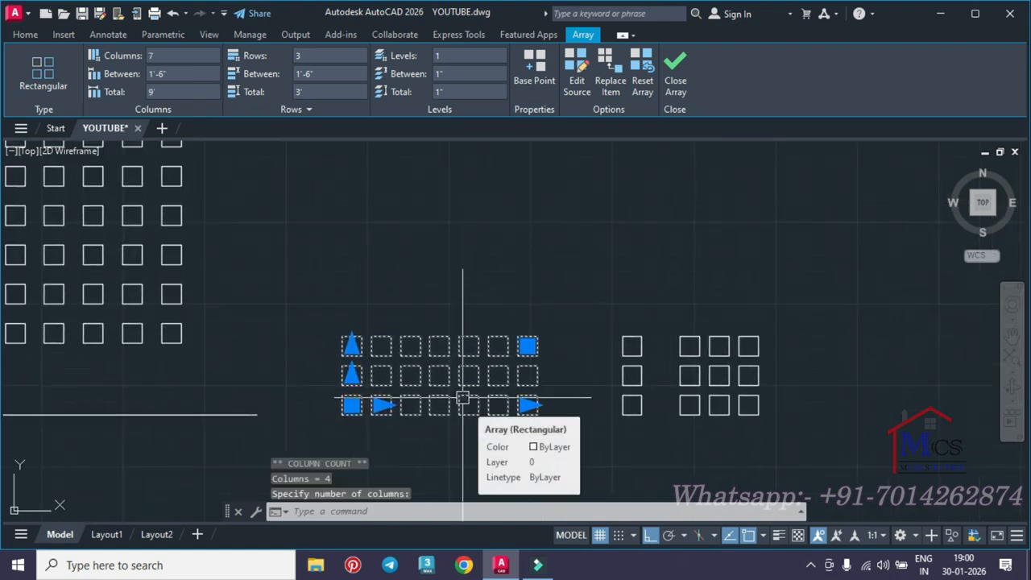
Step: Extend the associative array upward to 7 rows in stages using its row count grip
scroll(360, 346, "up", 2)
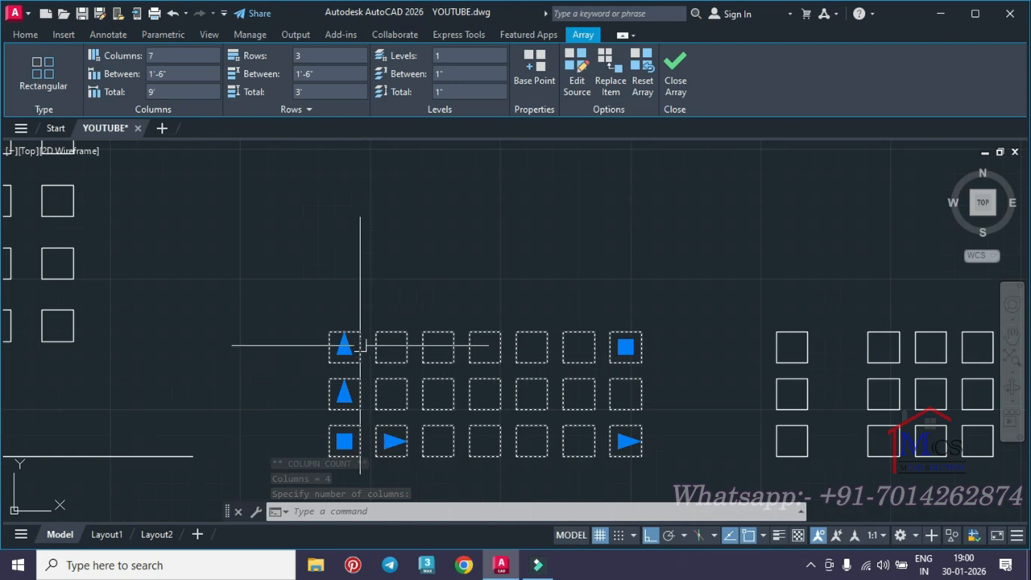
left_click(344, 346)
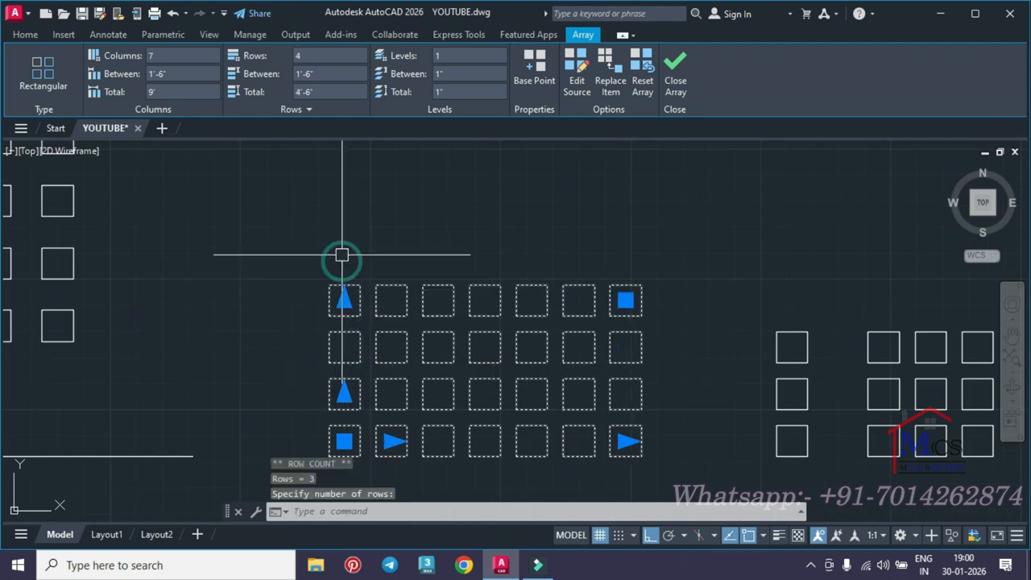
middle_click_drag(342, 255, 352, 276)
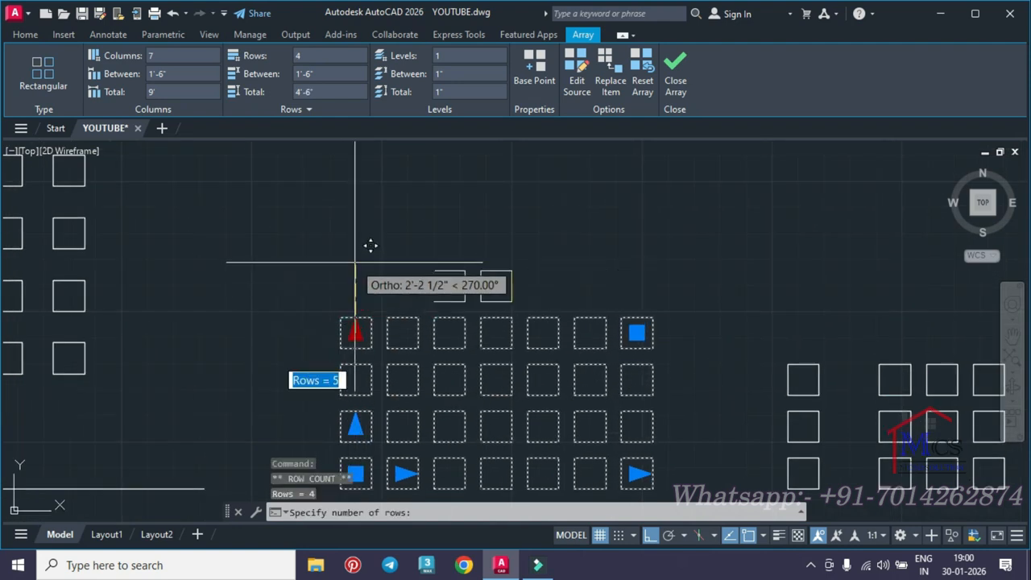
left_click(371, 246)
scroll(373, 233, "down", 2)
left_click(385, 316)
left_click(389, 229)
middle_click_drag(408, 365, 355, 357)
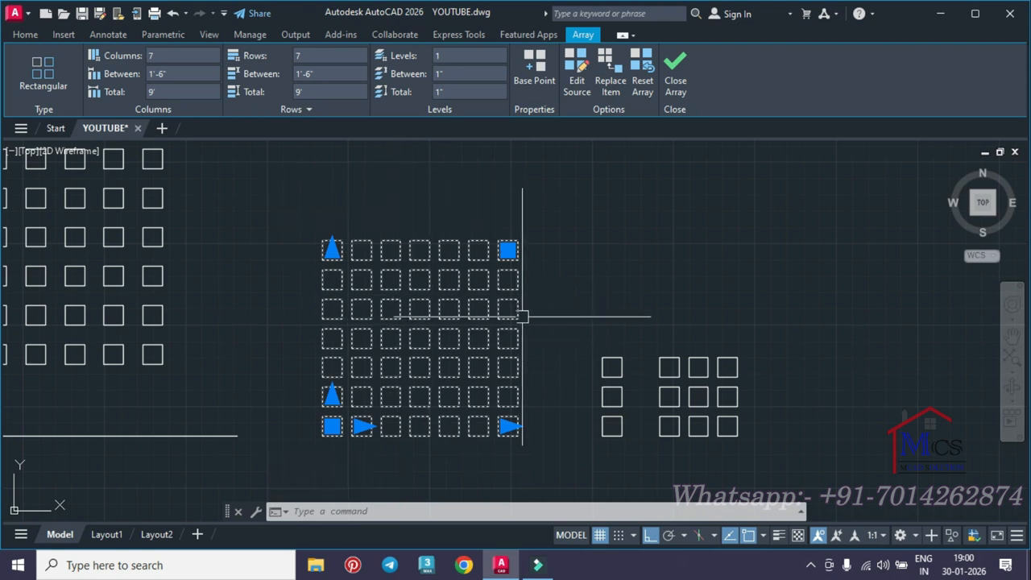
Step: Turn Ortho off and stretch the associative array diagonally from its corner grip to 9 rows and 9 columns
middle_click_drag(543, 325, 497, 326)
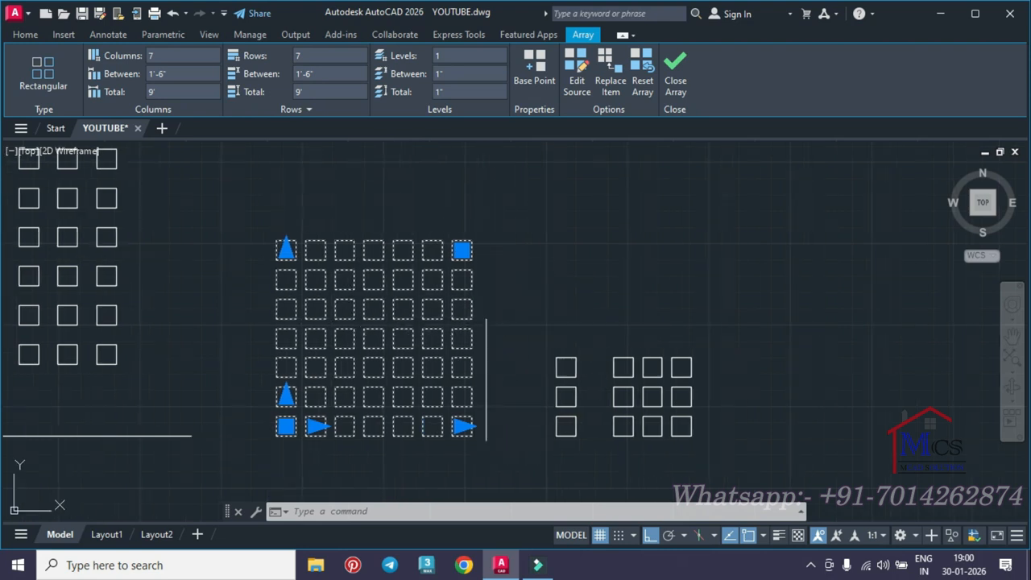
left_click(461, 251)
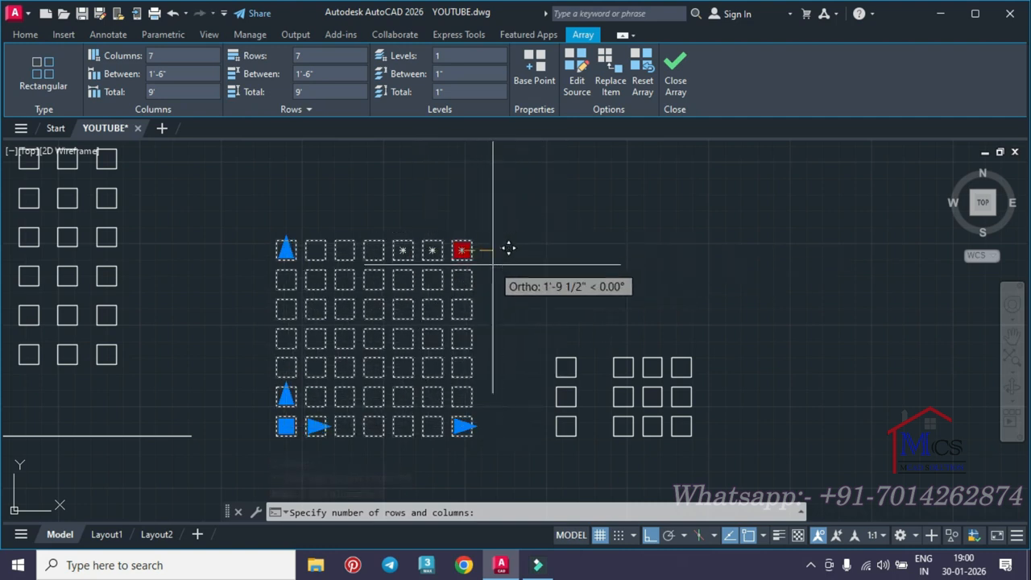
key("F8")
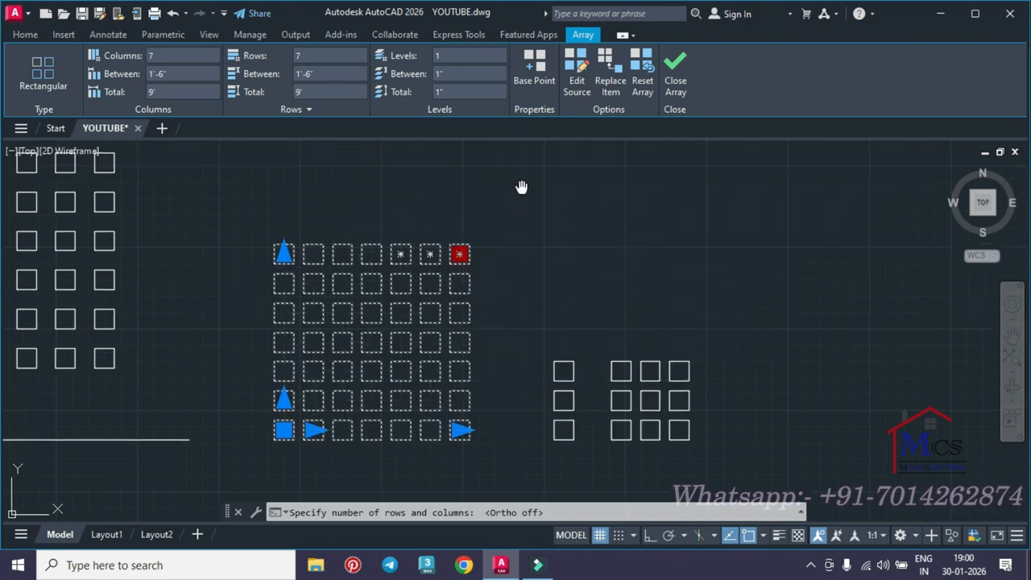
middle_click_drag(537, 169, 511, 201)
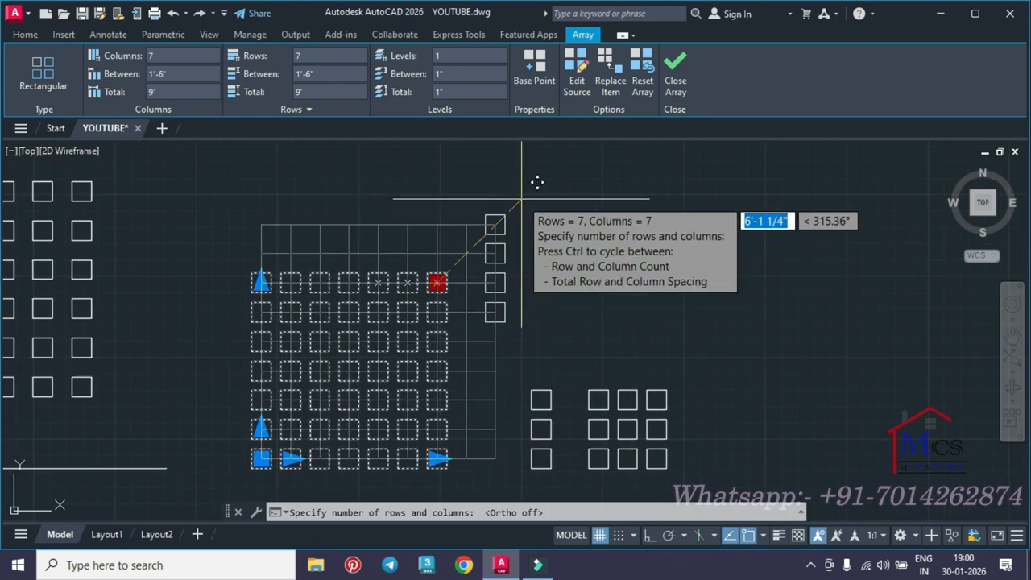
left_click(521, 199)
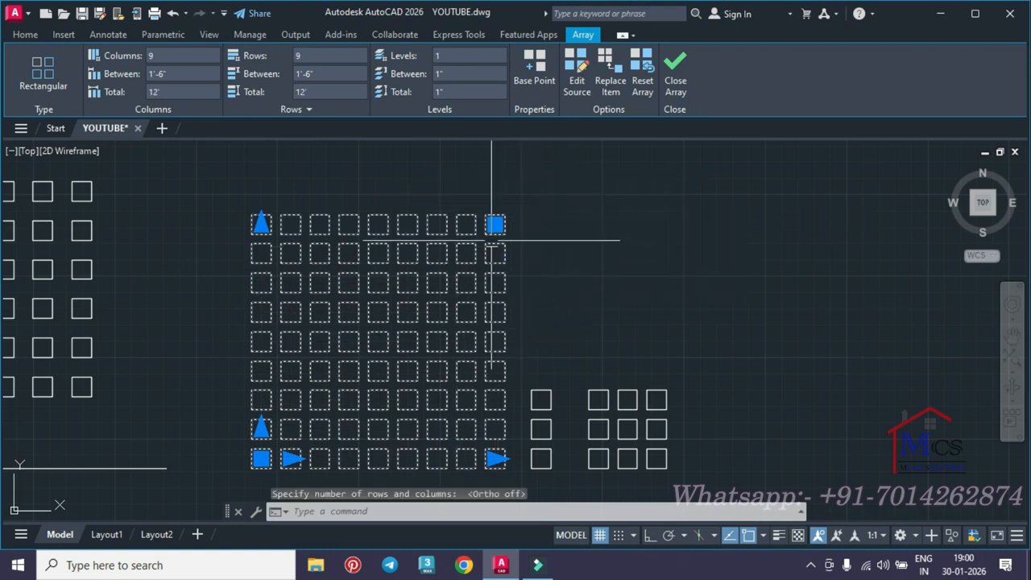
Step: Reduce the associative array to 5 rows and 5 columns using its corner grip
left_click(493, 225)
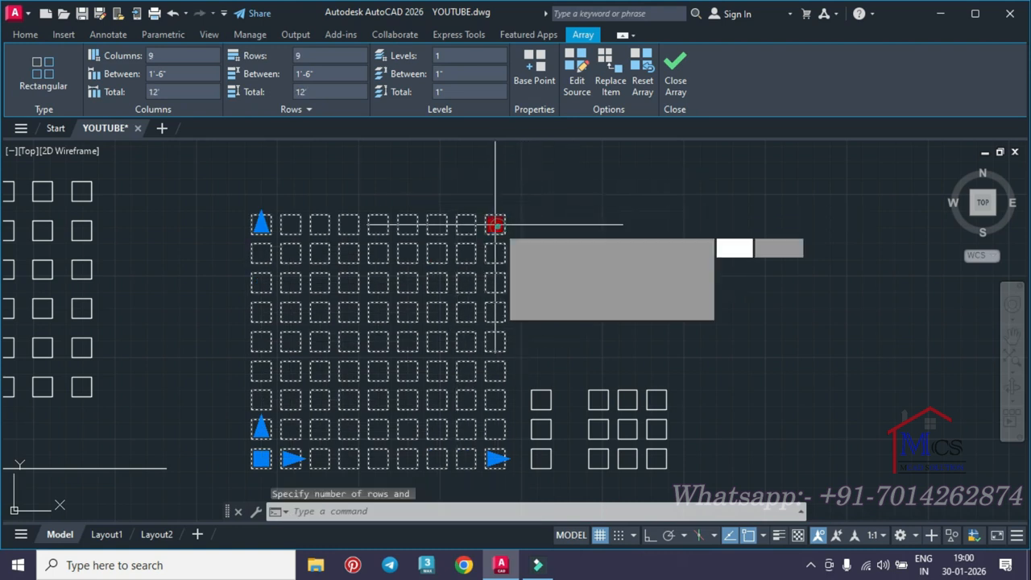
left_click(377, 342)
middle_click_drag(426, 368, 511, 255)
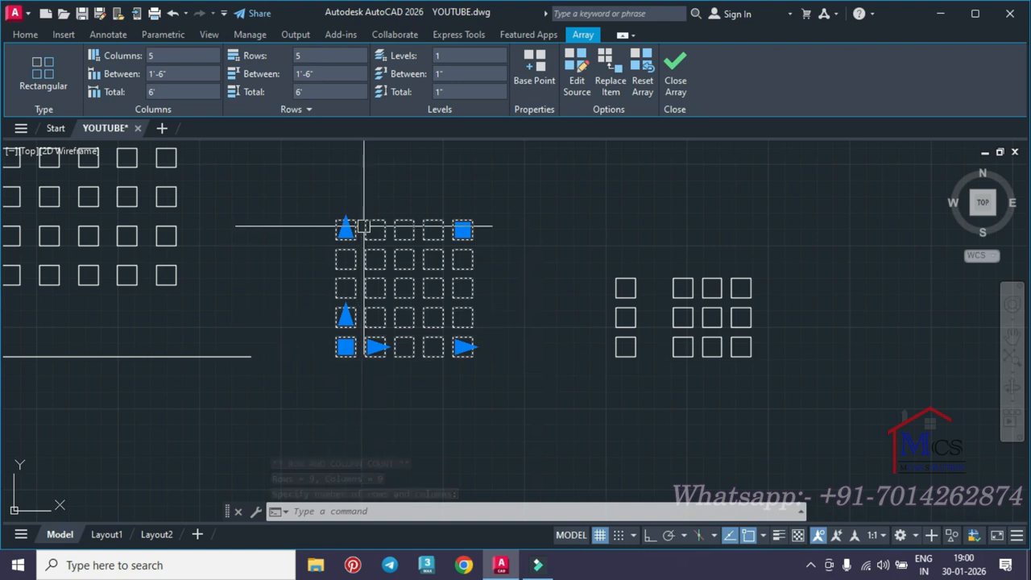
Step: Set both the column and the row spacing of the associative array to 2'-6" using its spacing grips
scroll(362, 357, "up", 2)
middle_click_drag(405, 374, 361, 414)
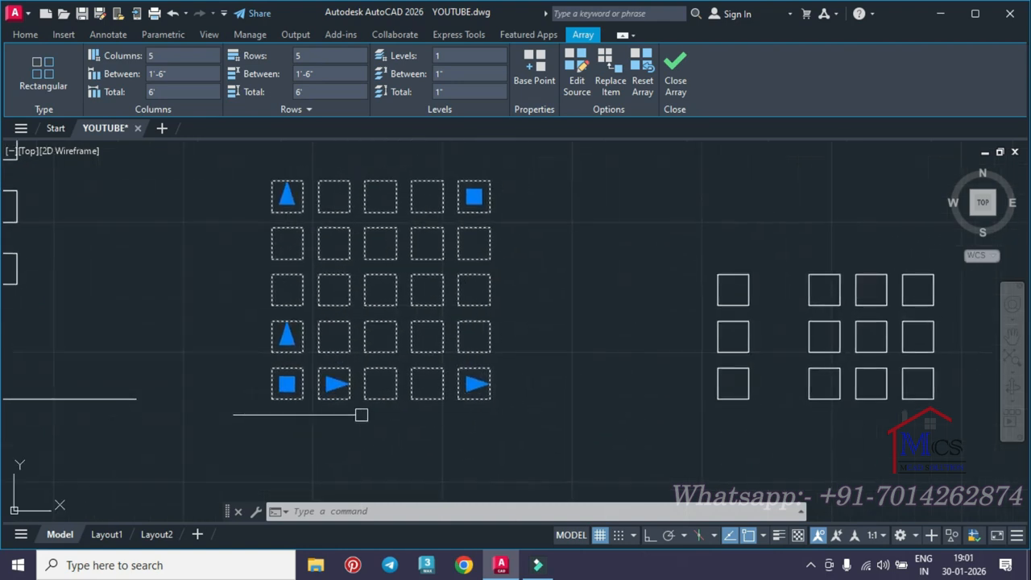
left_click(334, 384)
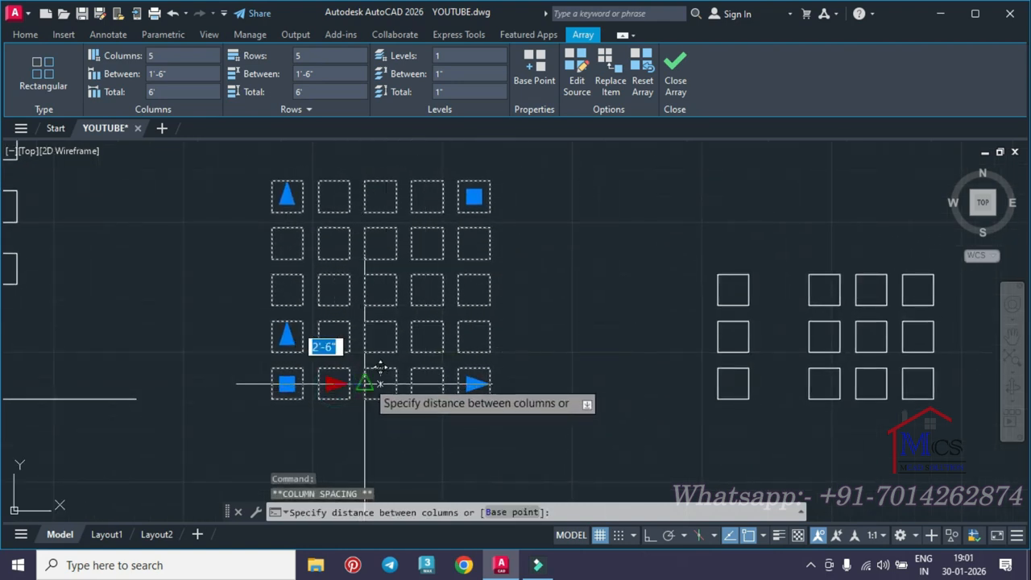
left_click(366, 384)
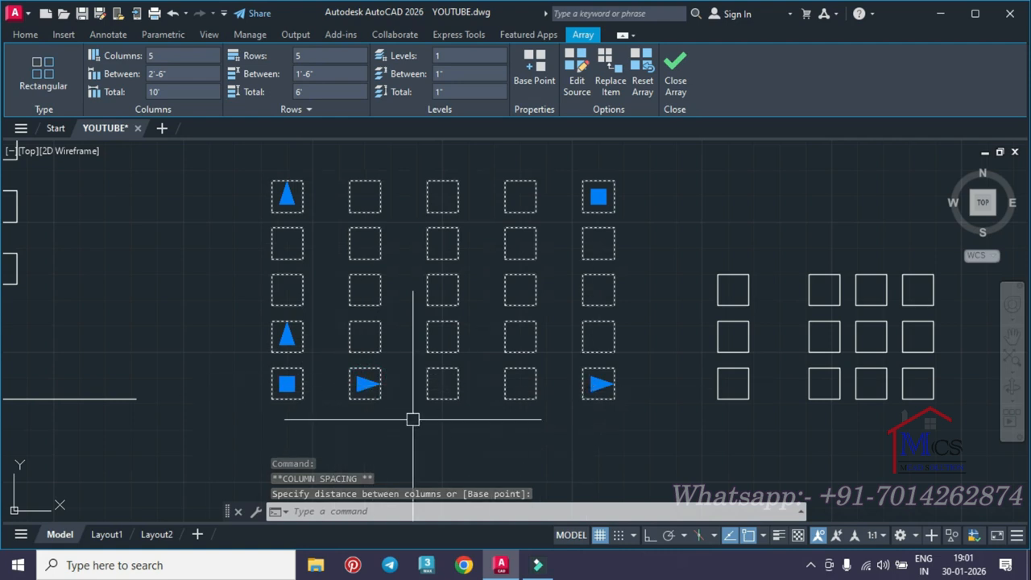
left_click(287, 336)
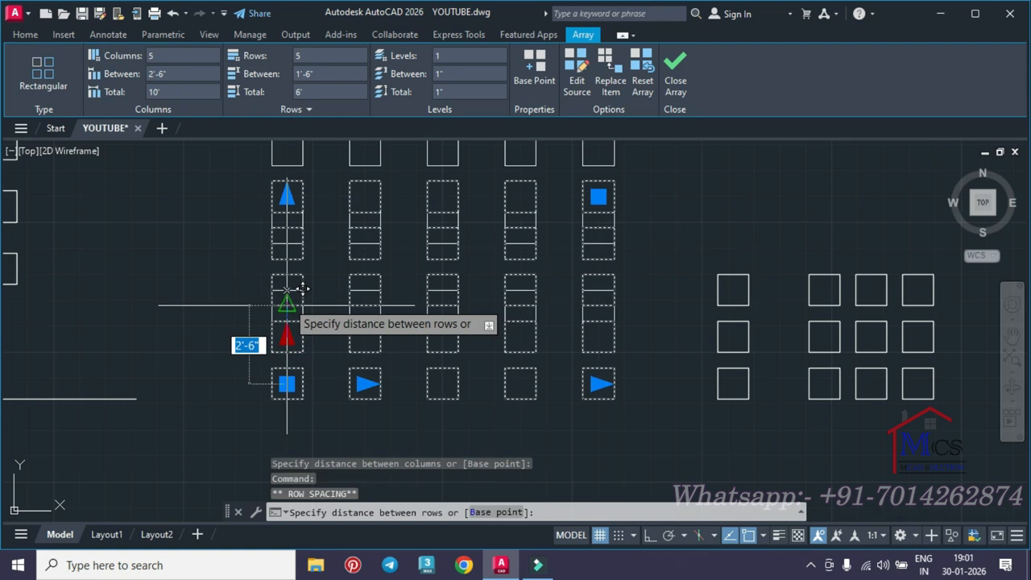
left_click(288, 304)
scroll(355, 306, "down", 2)
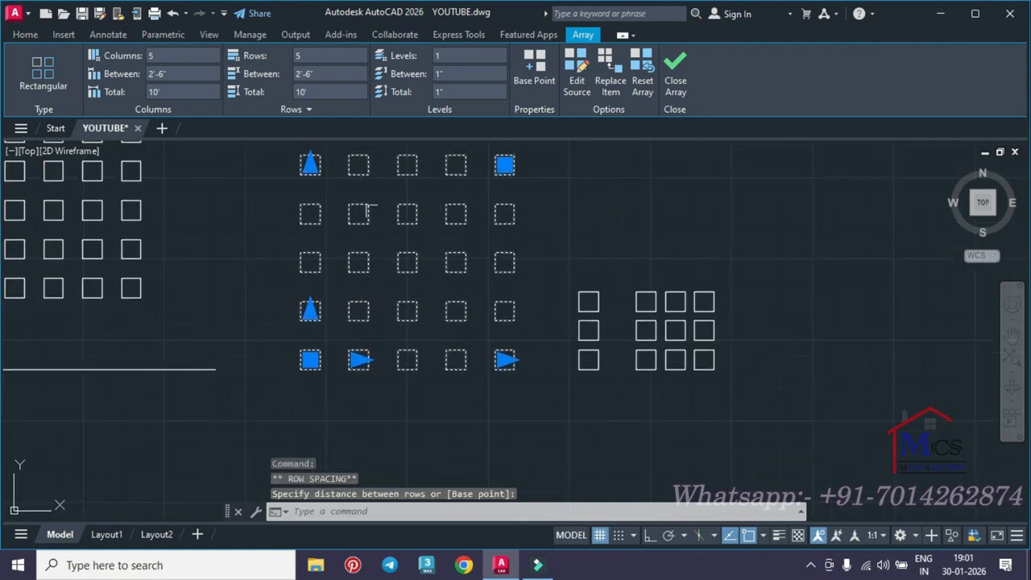
middle_click_drag(483, 304, 419, 326)
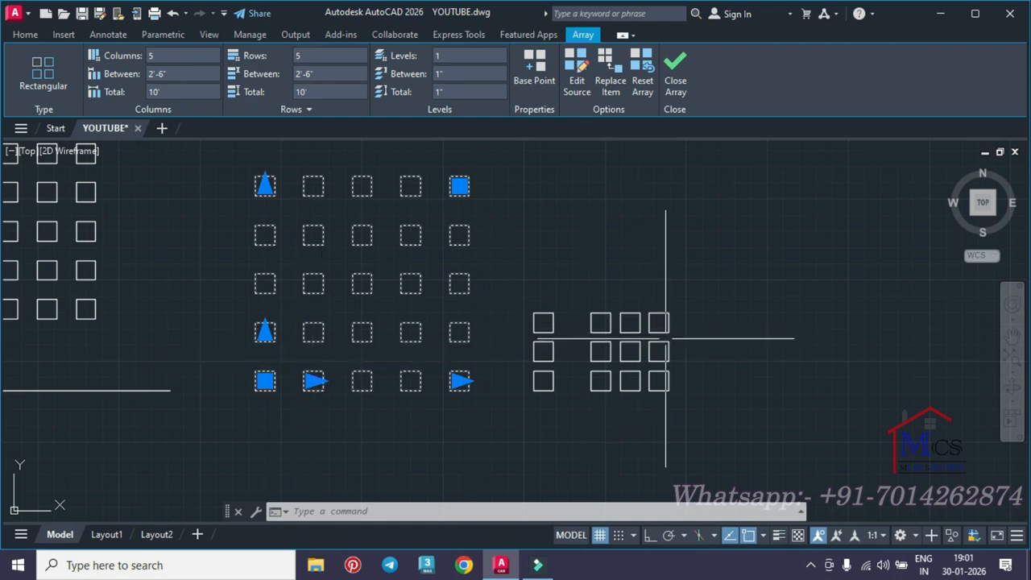
Step: Clear the selection, then reselect the associative array to compare it with the separate squares of the non-associative one
key("Escape")
key("Escape")
middle_click_drag(659, 346, 509, 321)
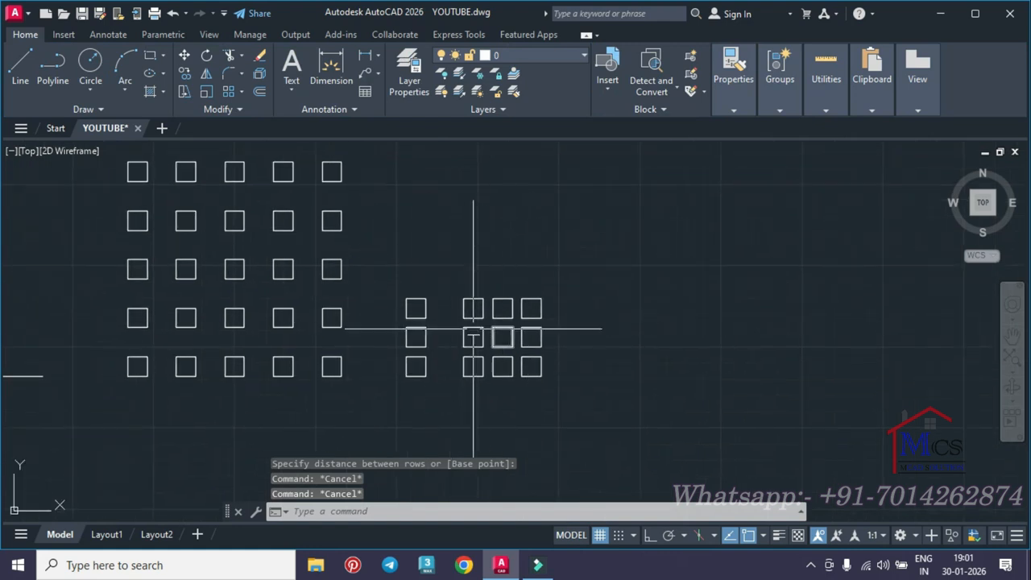
left_click(336, 326)
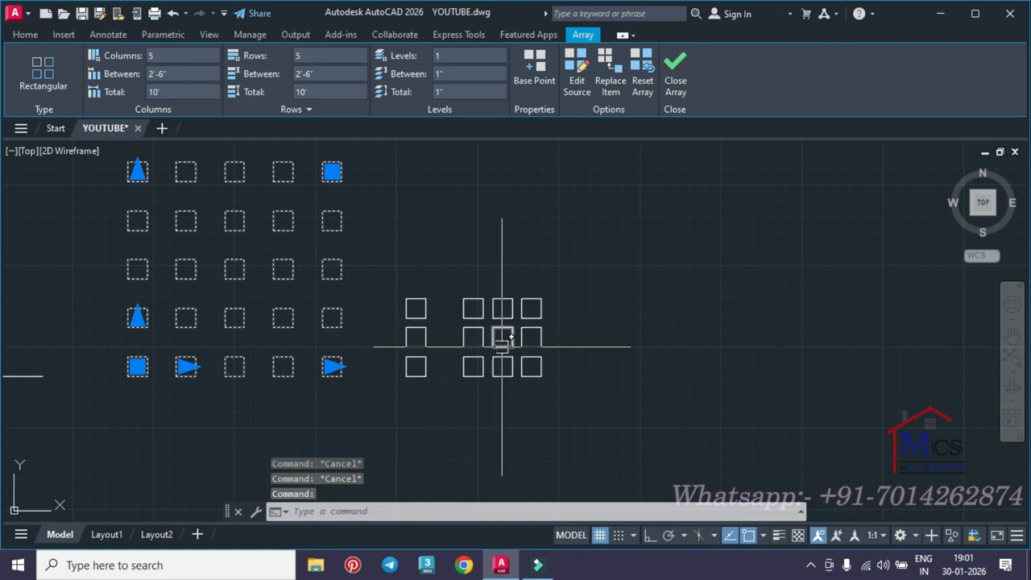
middle_click_drag(374, 313, 616, 339)
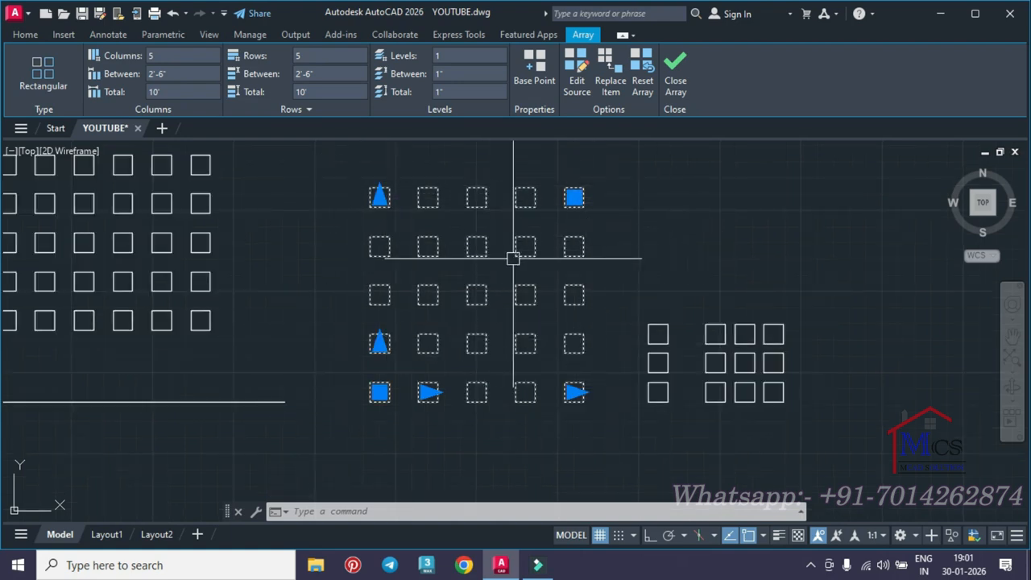
Step: Review the rectangular, path and polar array examples in the drawing, then return to the associative and non-associative arrays
scroll(317, 341, "down", 4)
middle_click_drag(317, 341, 681, 244)
scroll(329, 288, "up", 4)
scroll(285, 384, "up", 2)
middle_click_drag(285, 385, 369, 267)
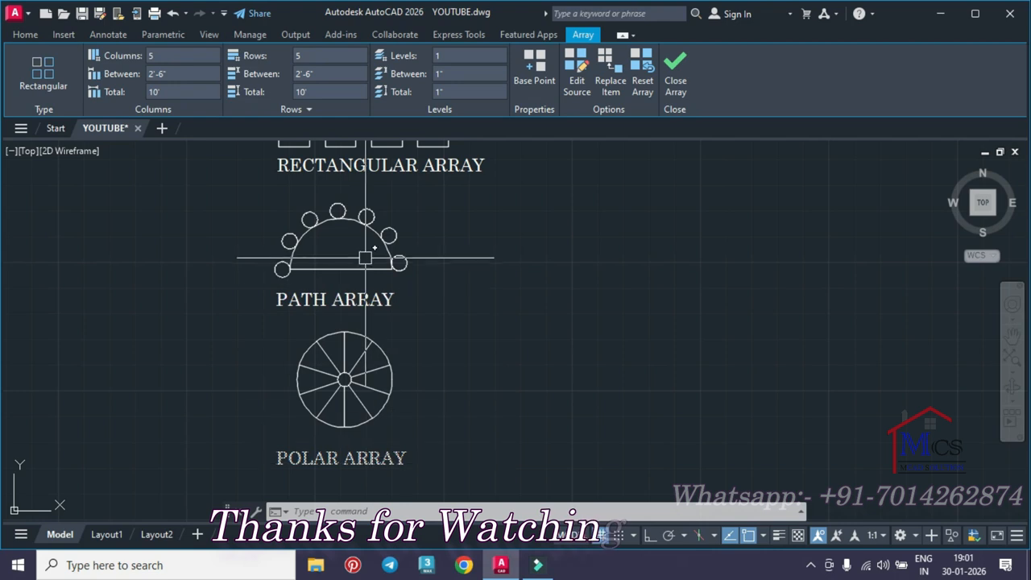
scroll(553, 274, "down", 3)
middle_click_drag(553, 274, 430, 317)
scroll(607, 278, "down", 2)
middle_click_drag(608, 279, 325, 334)
scroll(509, 226, "up", 2)
middle_click_drag(539, 261, 456, 268)
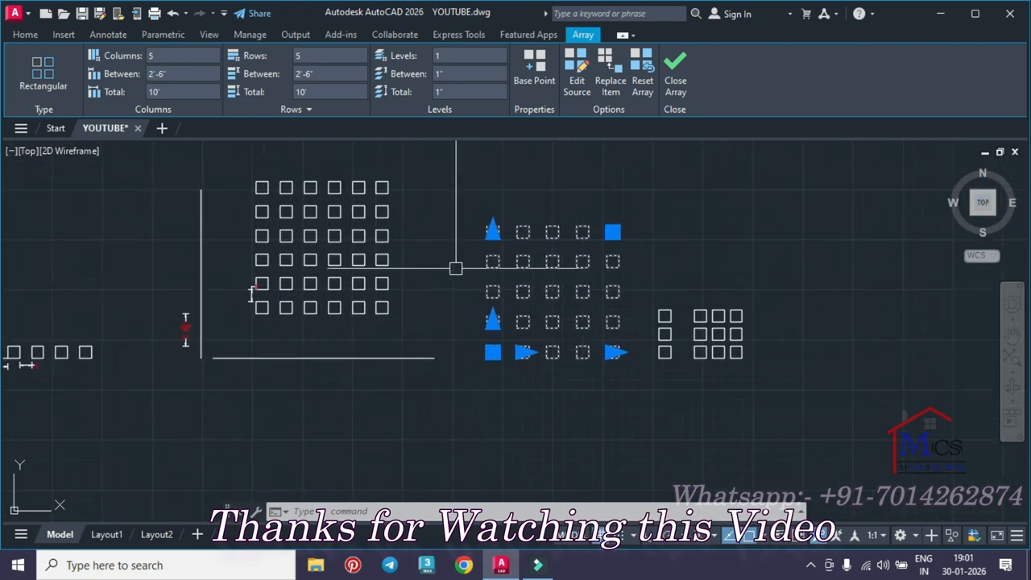